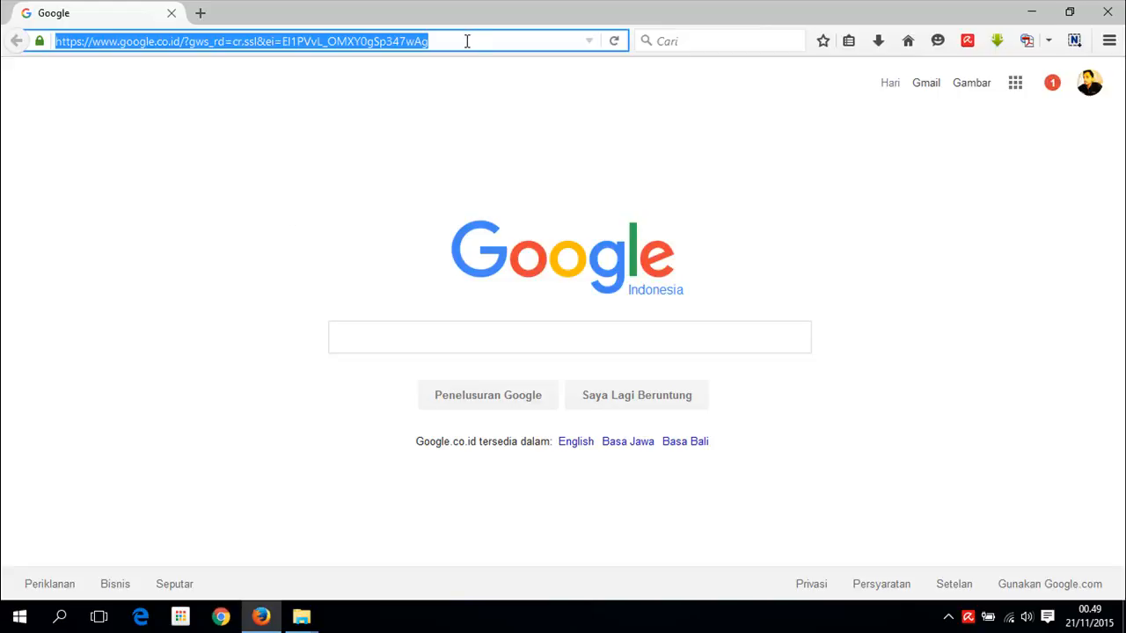
- Replace the Google address with localhost/cbt-tms and load it in Firefox
{"action": "left_click_drag", "start_coordinate": [322, 40], "coordinate": [297, 40]}
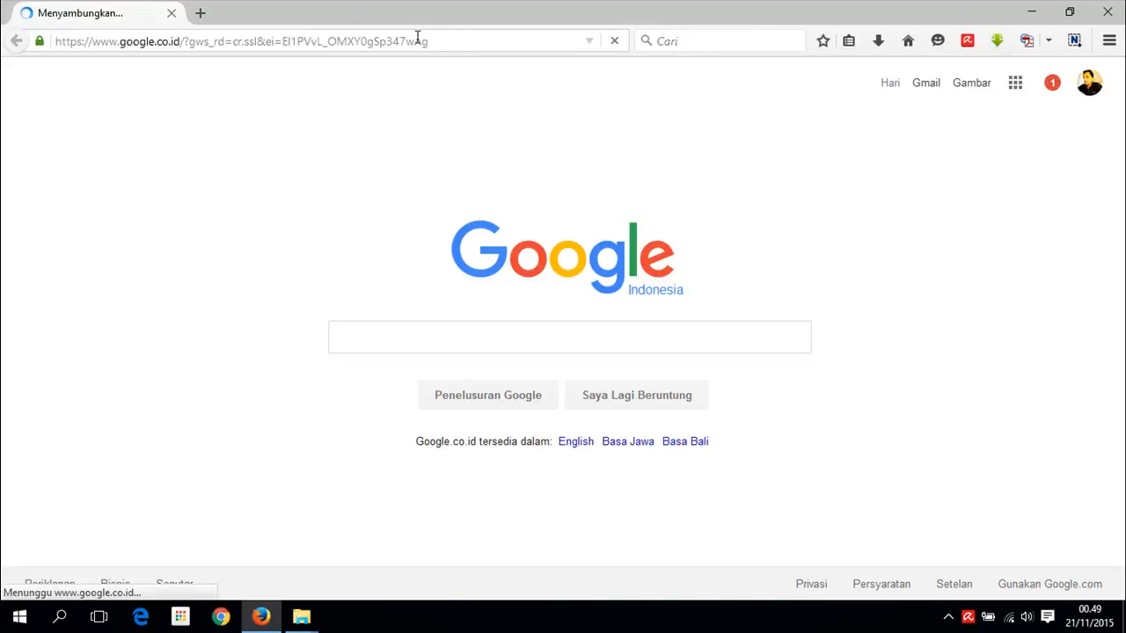
{"action": "left_click", "coordinate": [460, 39]}
{"action": "type", "text": "loca"}
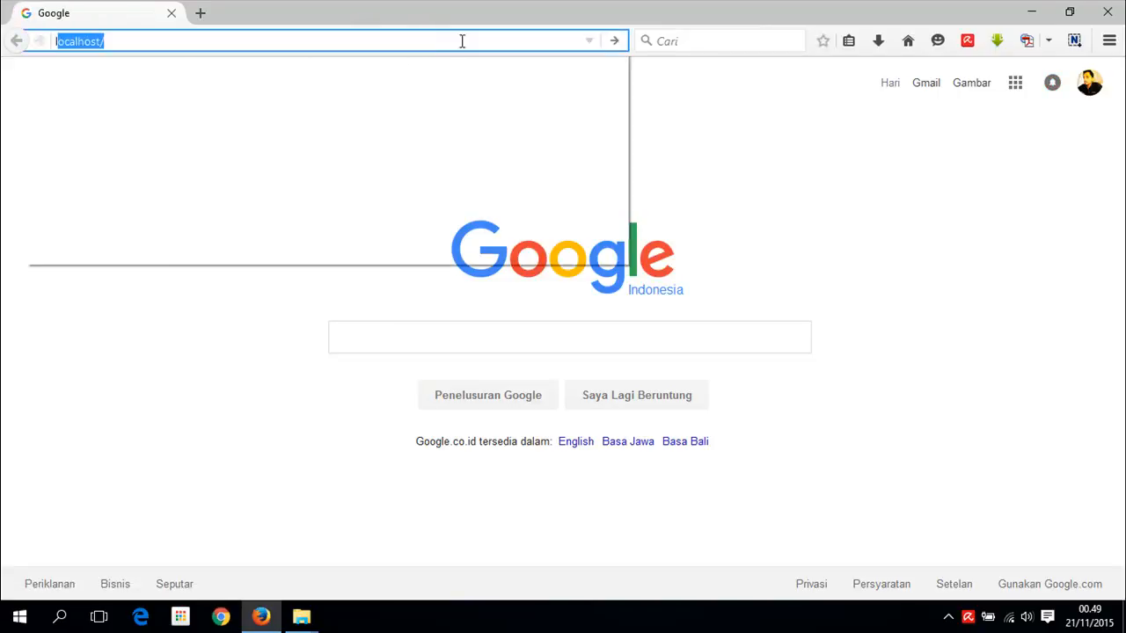
{"action": "type", "text": "lhost"}
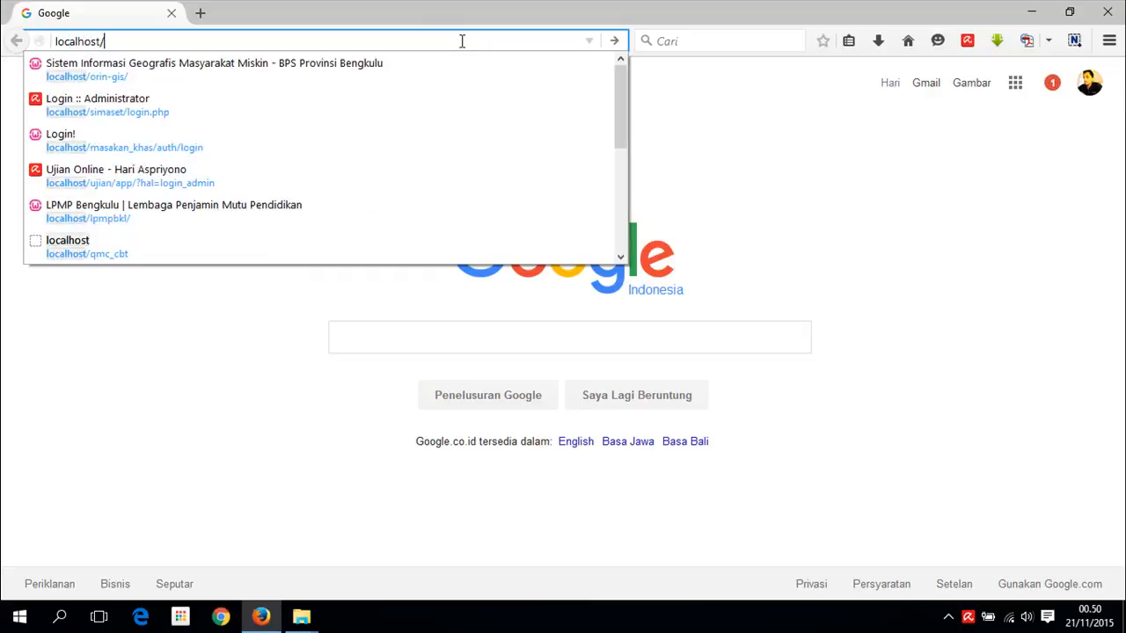
{"action": "type", "text": "/cbt-tm"}
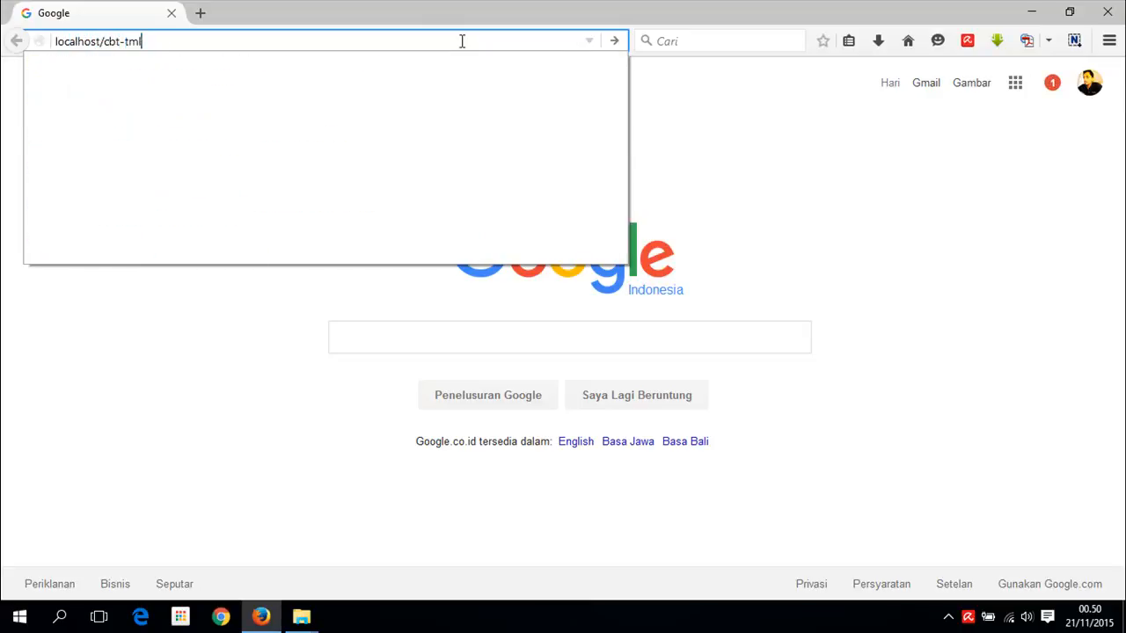
{"action": "type", "text": "s/"}
{"action": "key", "text": "Return"}
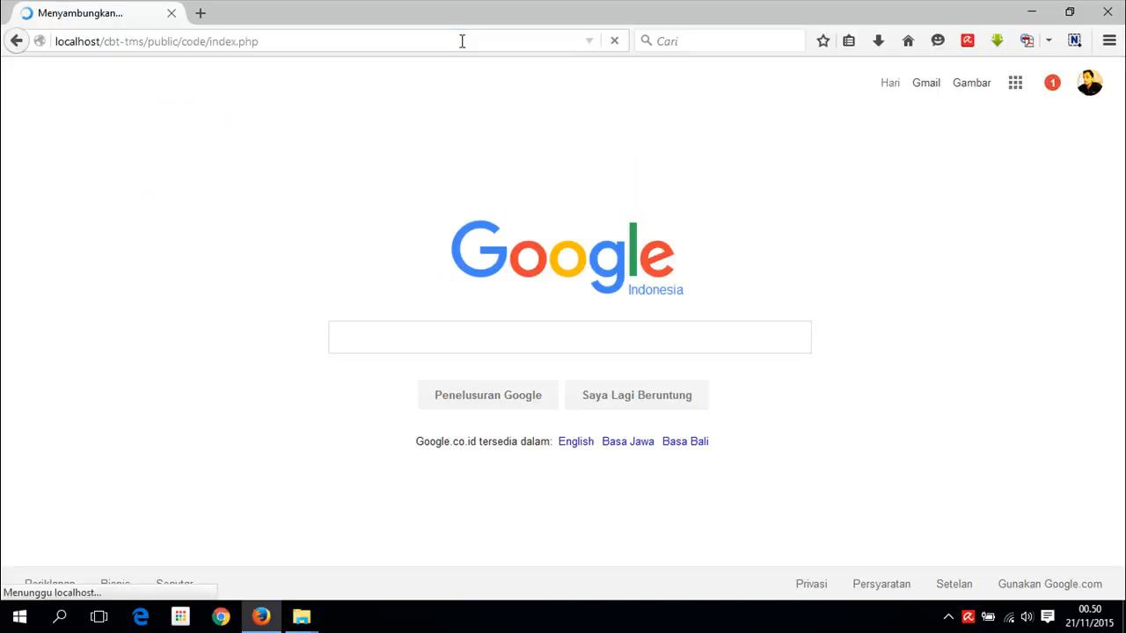
- Inspect the localhost/cbt-tms address in the address bar
{"action": "left_click", "coordinate": [100, 41]}
{"action": "double_click", "coordinate": [52, 41]}
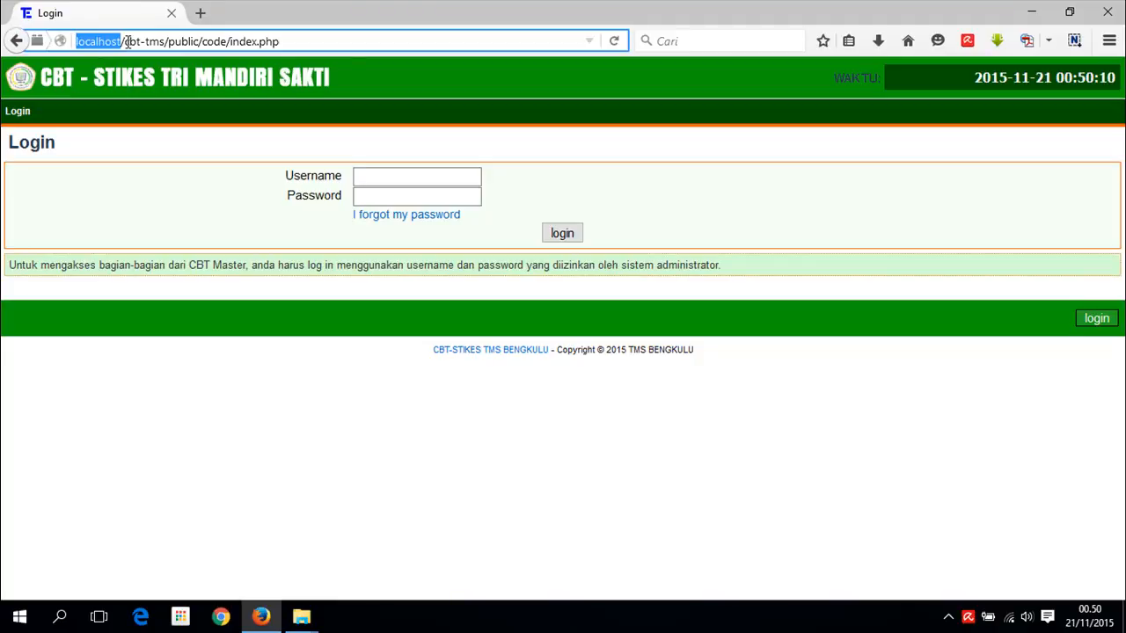
{"action": "left_click", "coordinate": [130, 42]}
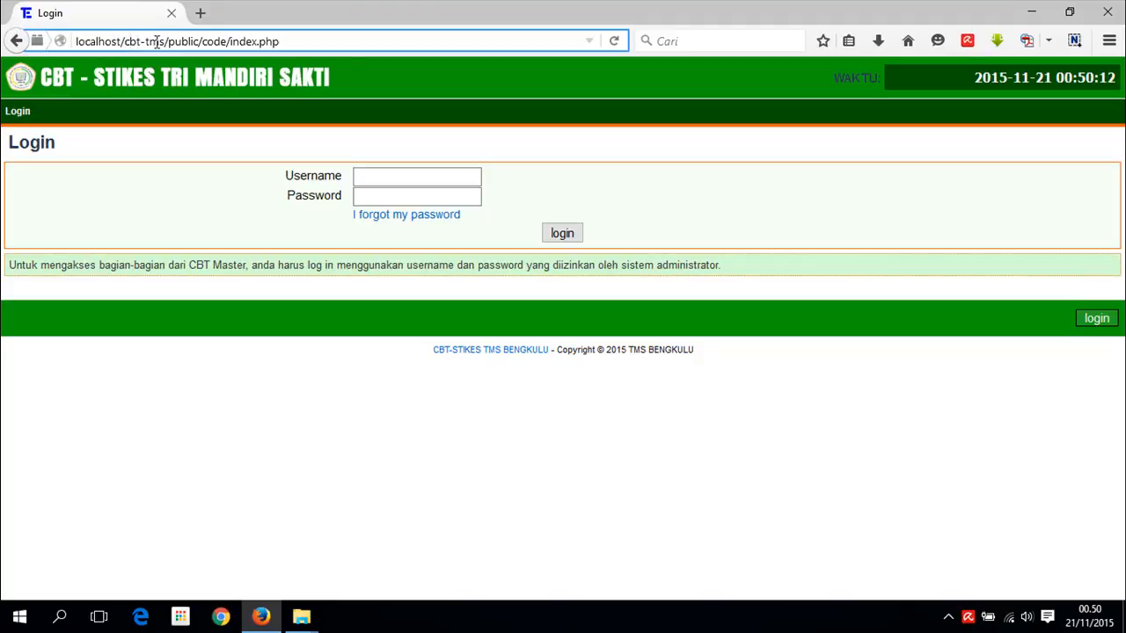
{"action": "left_click", "coordinate": [162, 42]}
{"action": "left_click", "coordinate": [292, 42]}
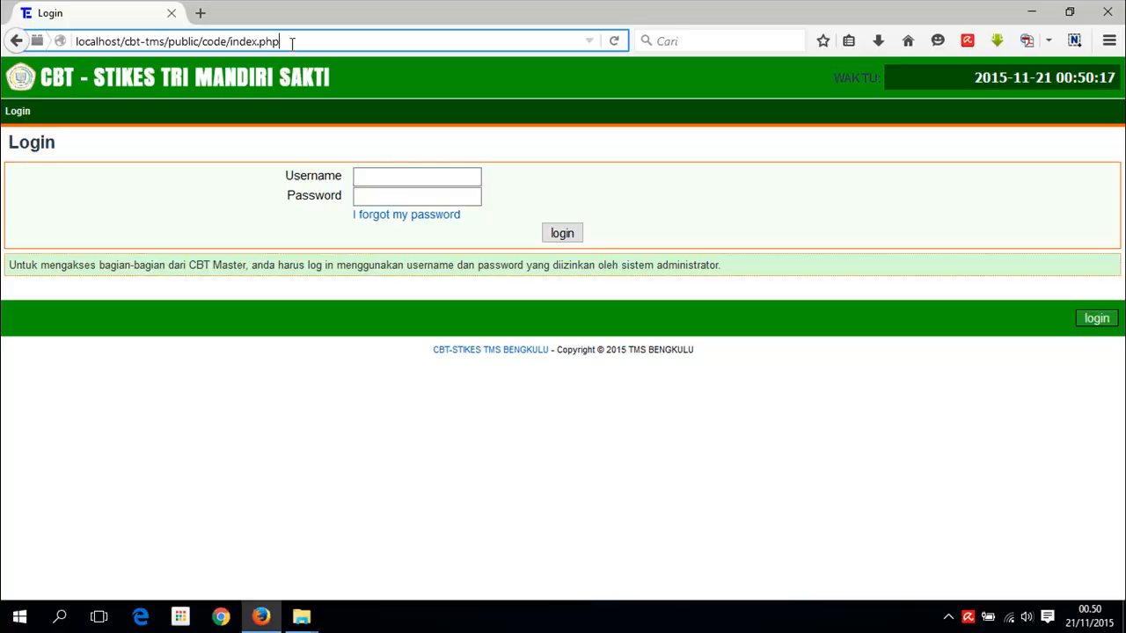
- Log in as admin with the account password and switch to the administration area
{"action": "left_click", "coordinate": [388, 177]}
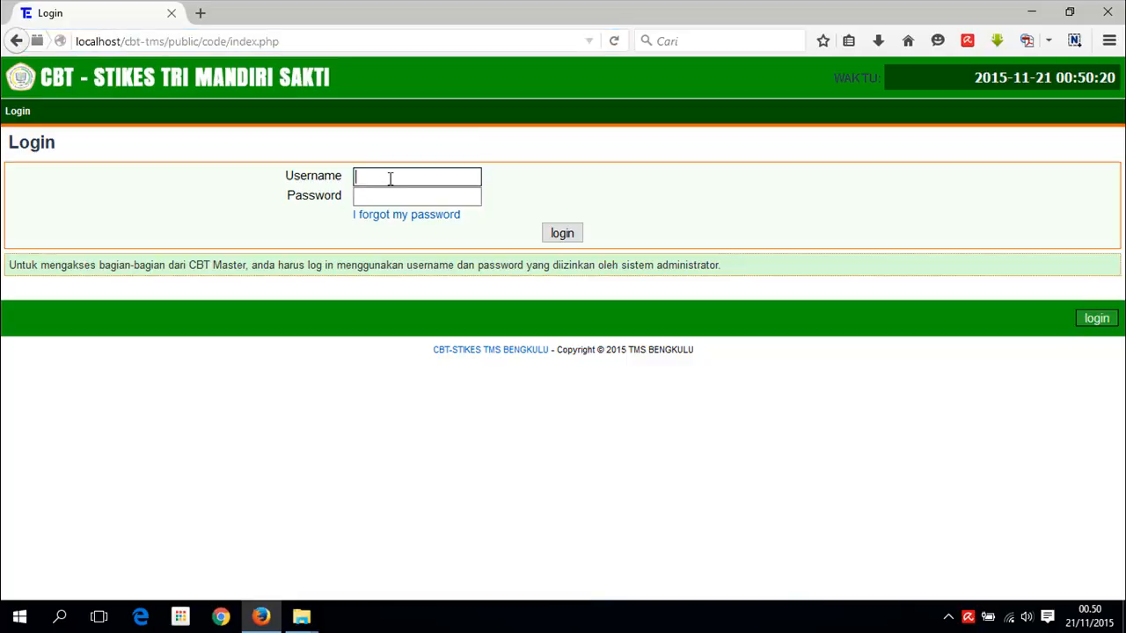
{"action": "type", "text": "admin"}
{"action": "key", "text": "Tab"}
{"action": "key", "text": "ctrl+a"}
{"action": "key", "text": "BackSpace"}
{"action": "type", "text": "123456"}
{"action": "left_click", "coordinate": [561, 234]}
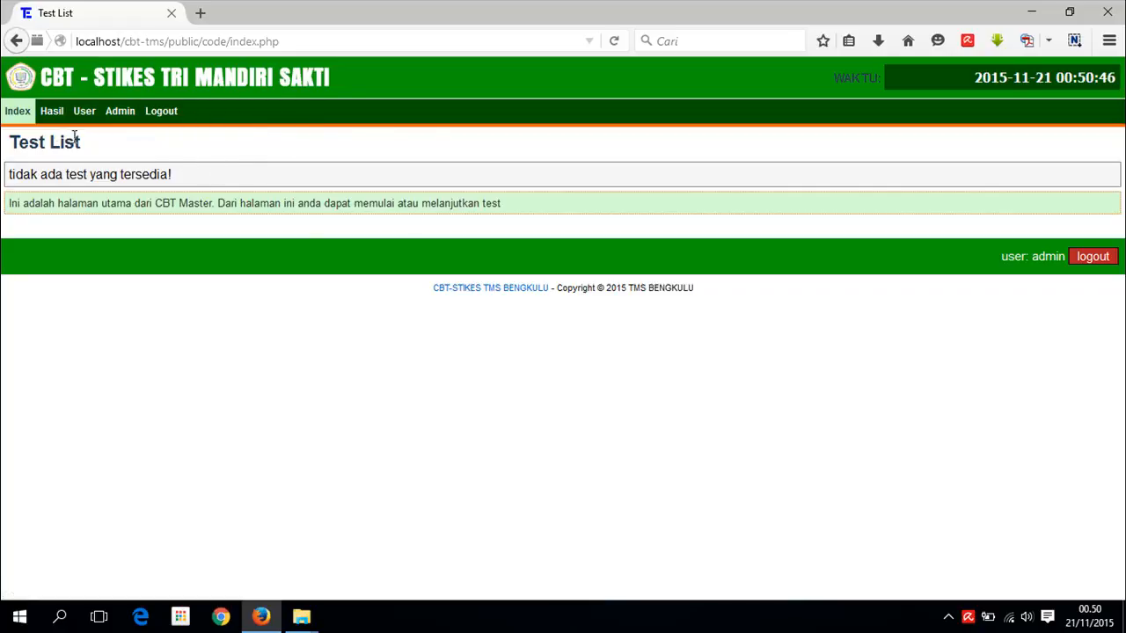
{"action": "left_click", "coordinate": [121, 116]}
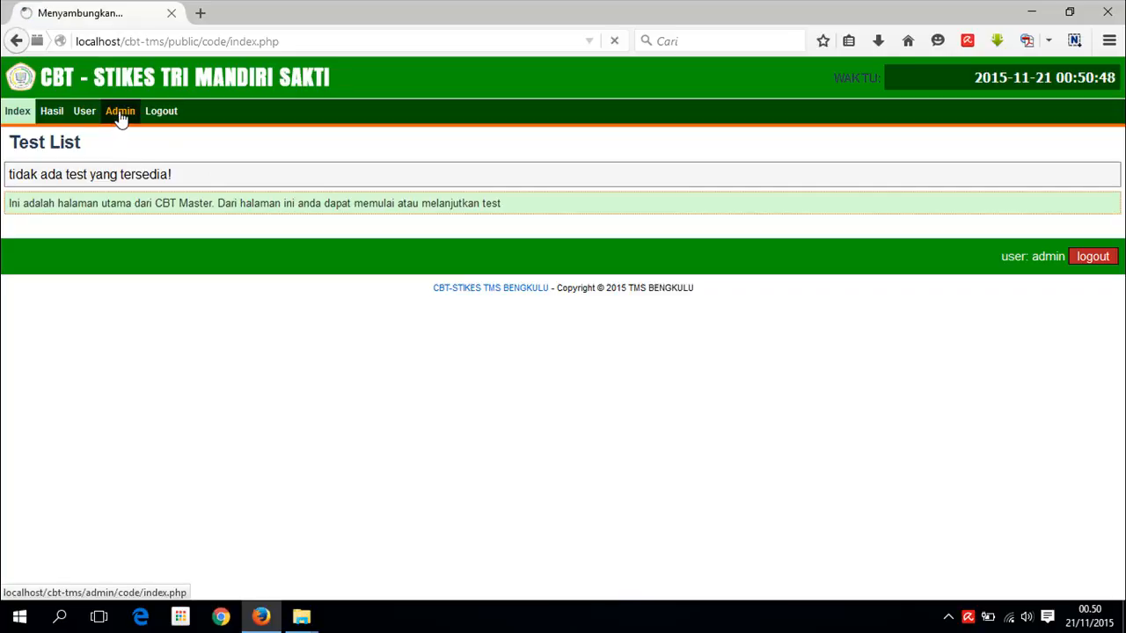
- Browse the User and Modul menus on the administration home page
{"action": "mouse_move", "coordinate": [120, 116]}
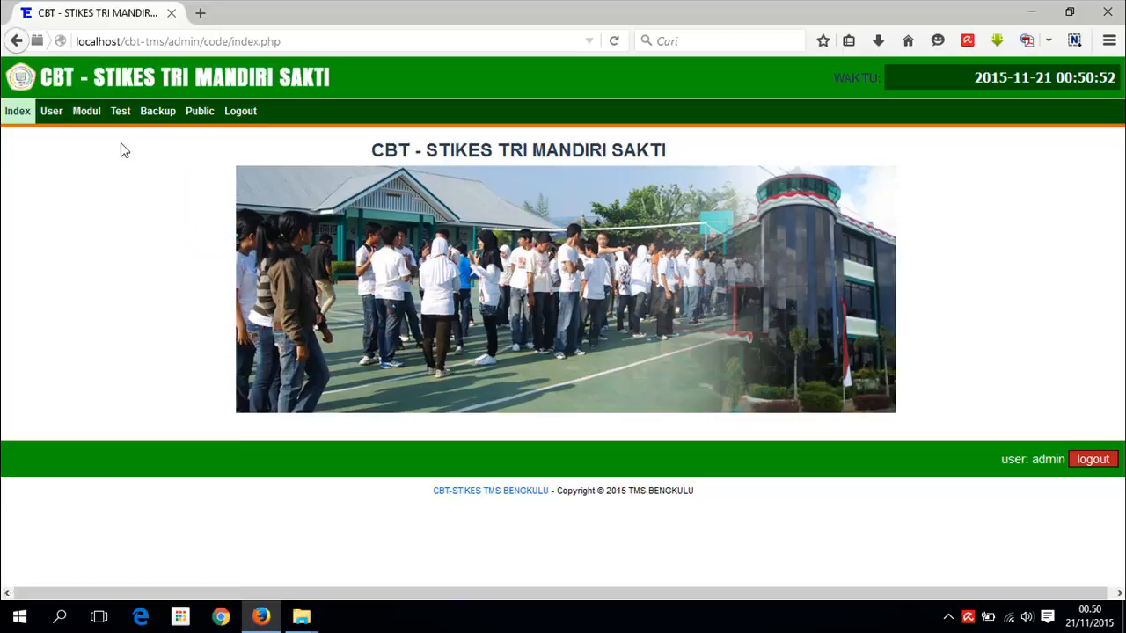
{"action": "mouse_move", "coordinate": [51, 121]}
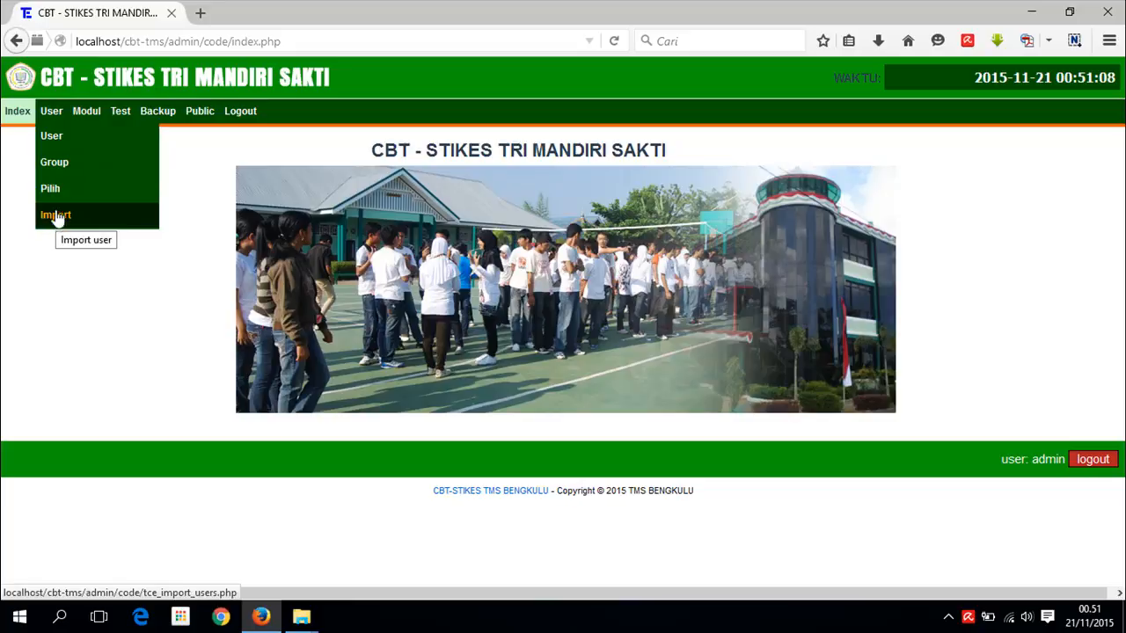
{"action": "mouse_move", "coordinate": [86, 119]}
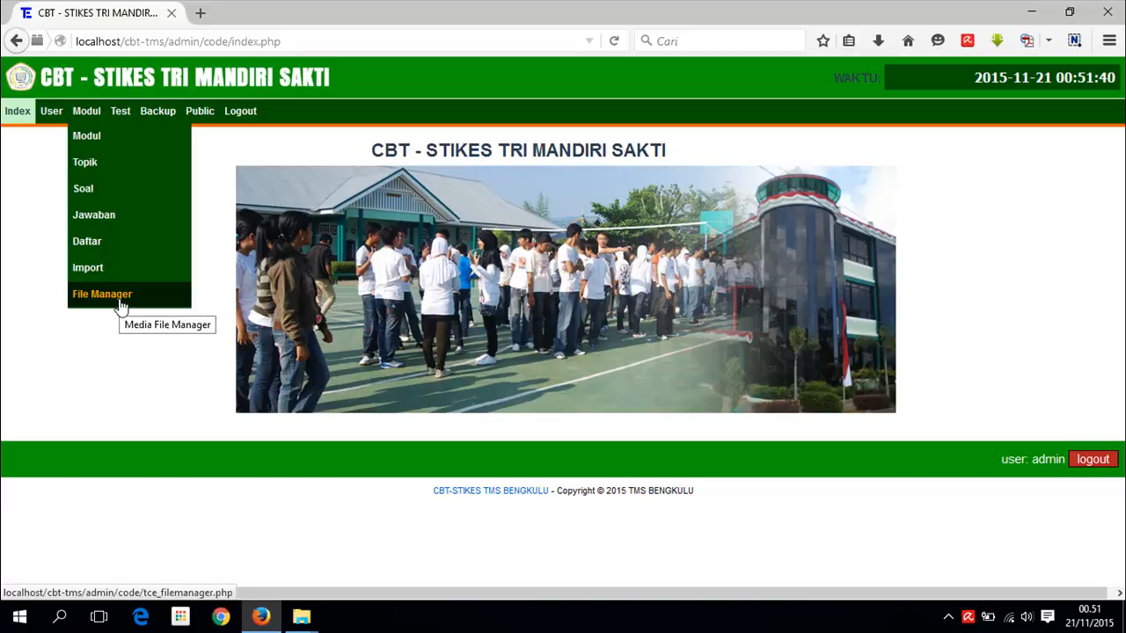
- Open module management and review the existing modules
{"action": "left_click", "coordinate": [93, 138]}
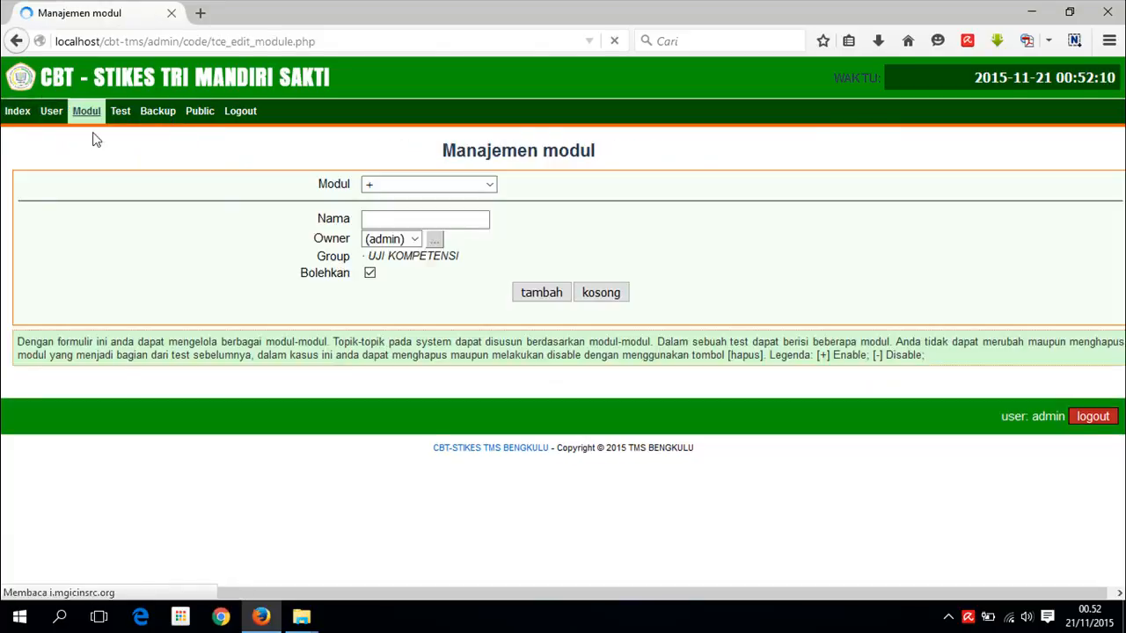
{"action": "left_click", "coordinate": [491, 186]}
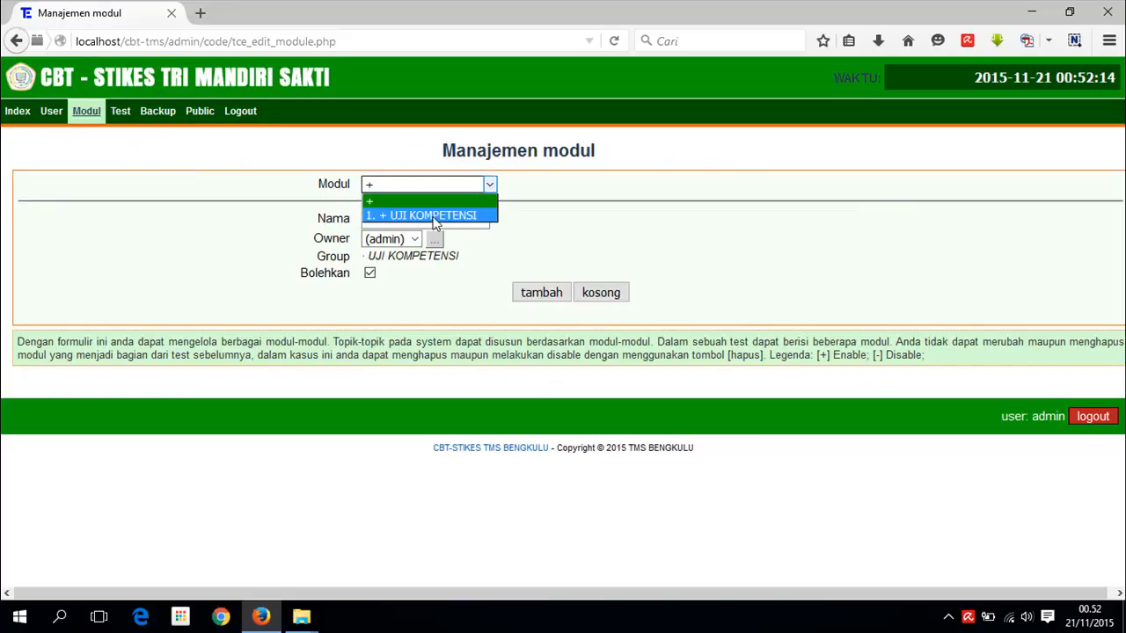
{"action": "left_click", "coordinate": [519, 220]}
- Add a module named UTS and confirm it is listed after UJI KOMPETENSI
{"action": "left_click", "coordinate": [455, 219]}
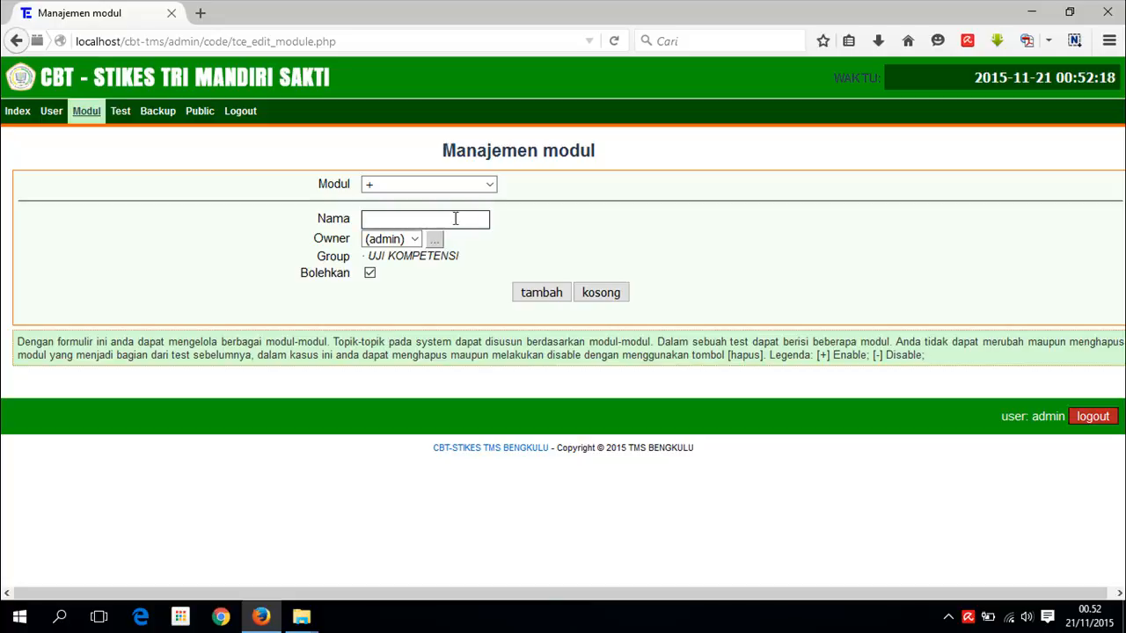
{"action": "left_click", "coordinate": [455, 219]}
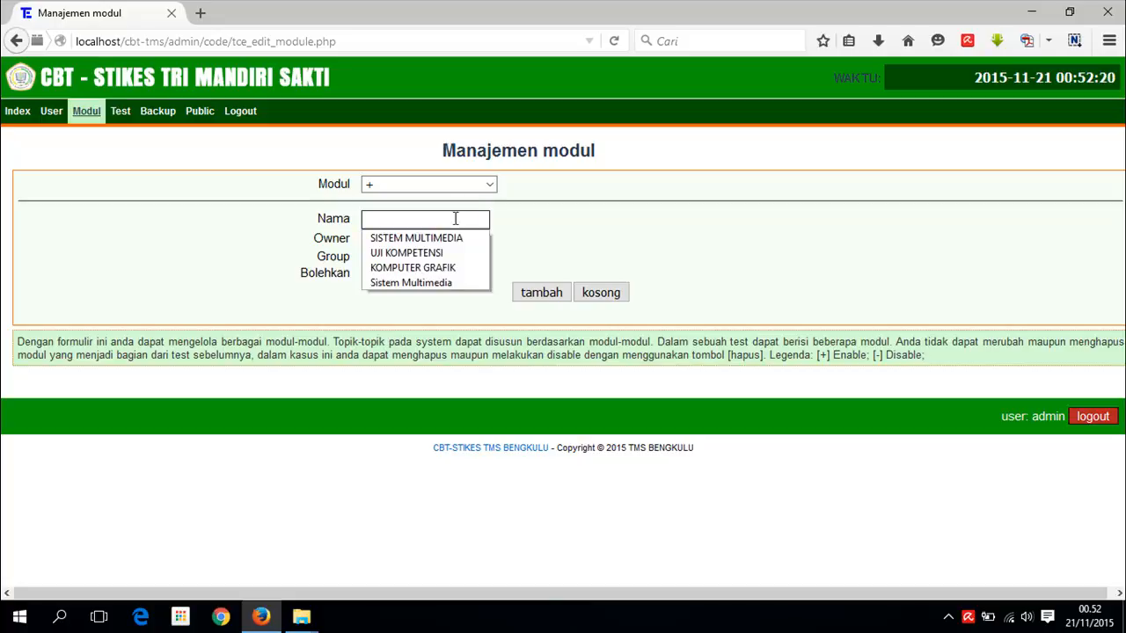
{"action": "type", "text": "UTS"}
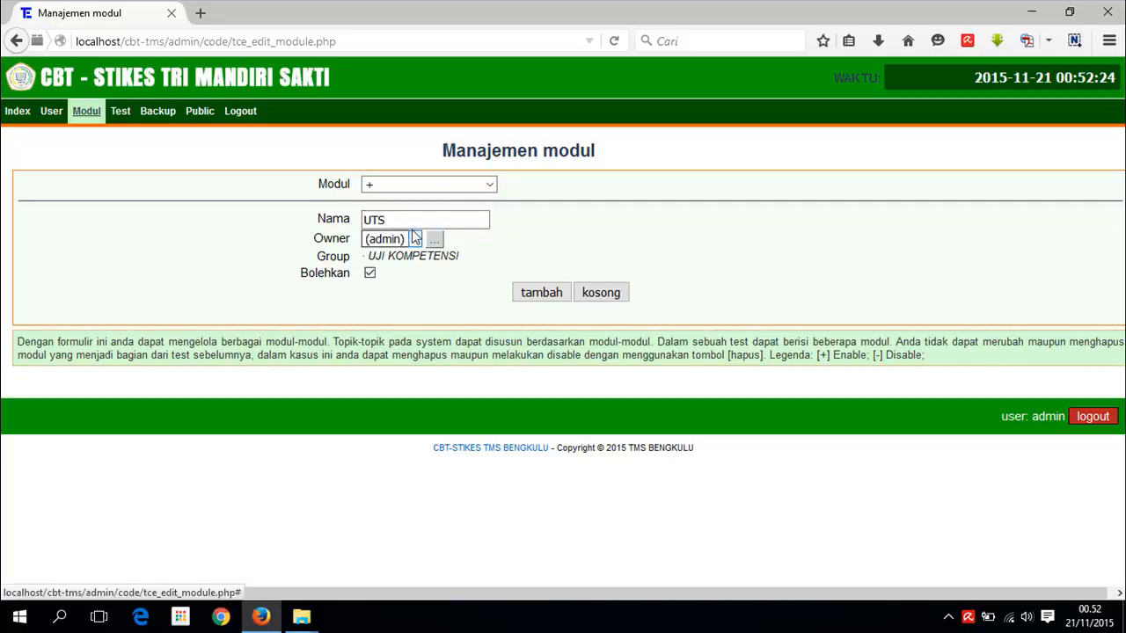
{"action": "left_click", "coordinate": [543, 293]}
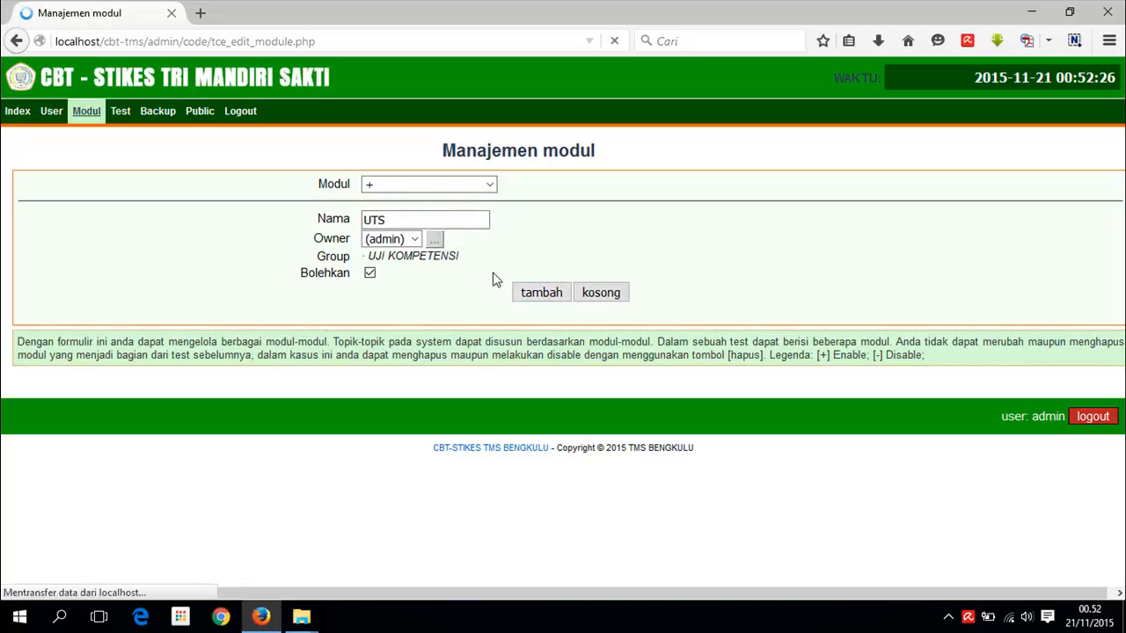
{"action": "left_click", "coordinate": [489, 186]}
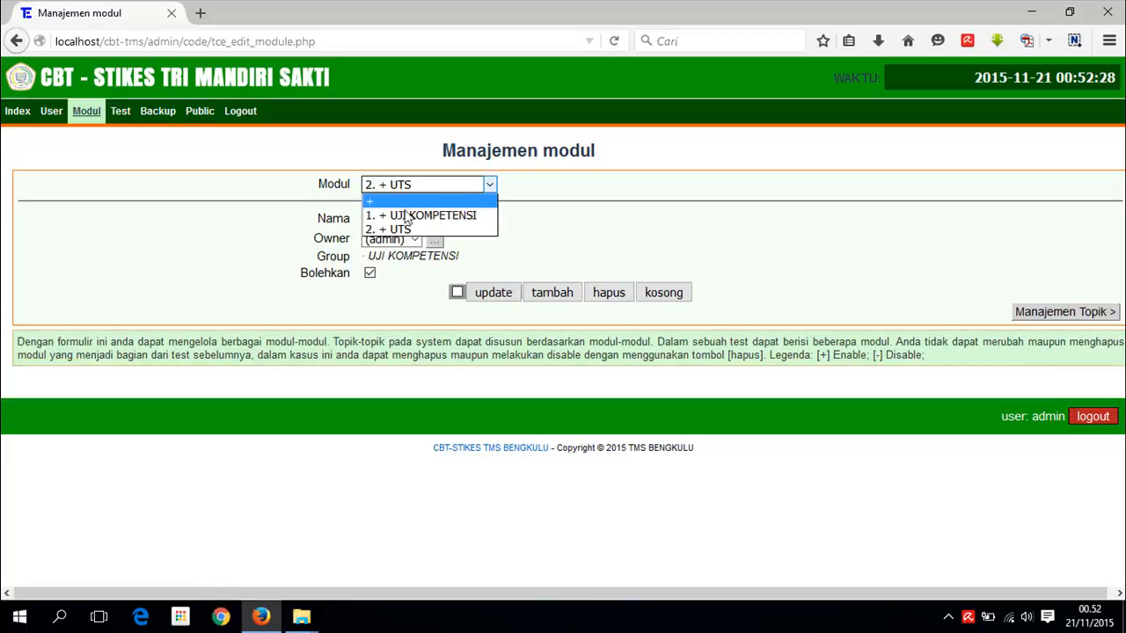
{"action": "left_click", "coordinate": [541, 227]}
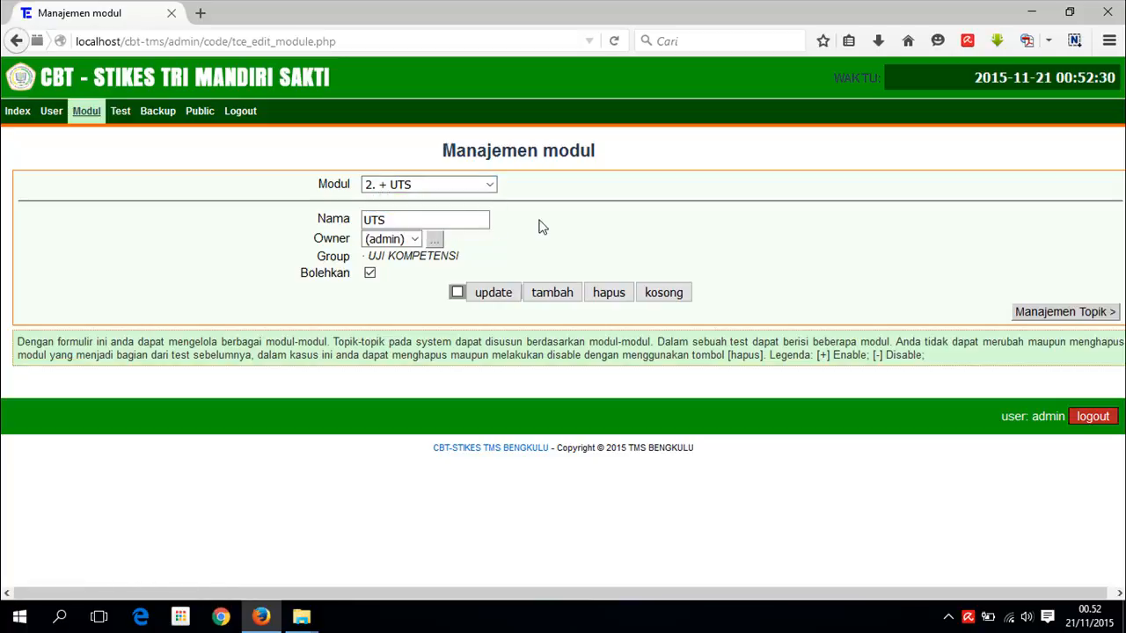
{"action": "left_click", "coordinate": [455, 183]}
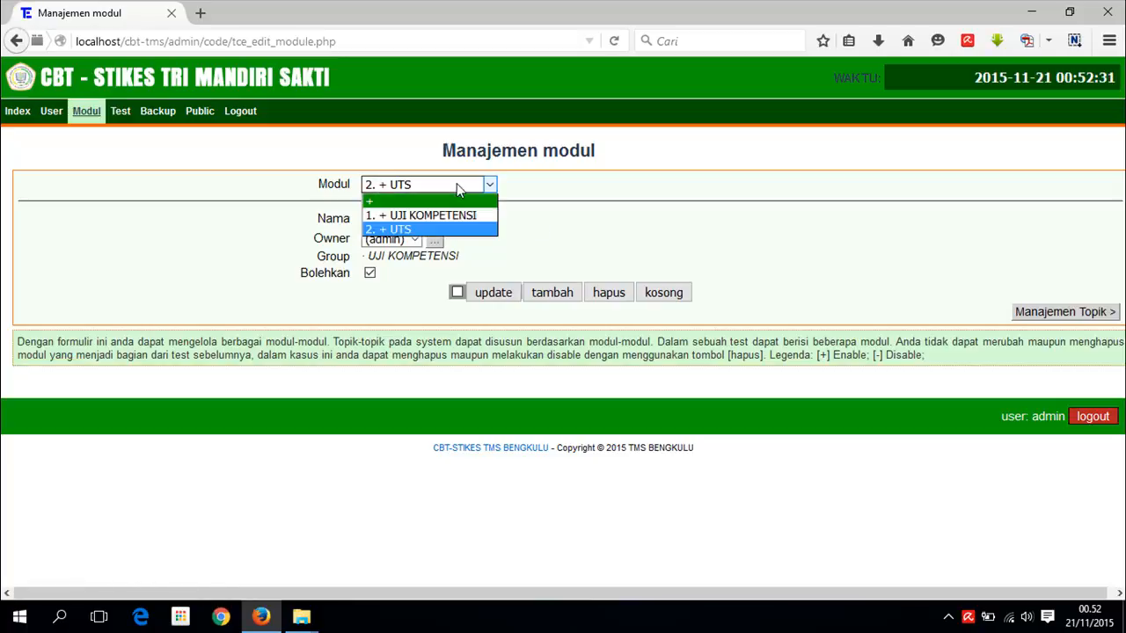
{"action": "left_click", "coordinate": [541, 225]}
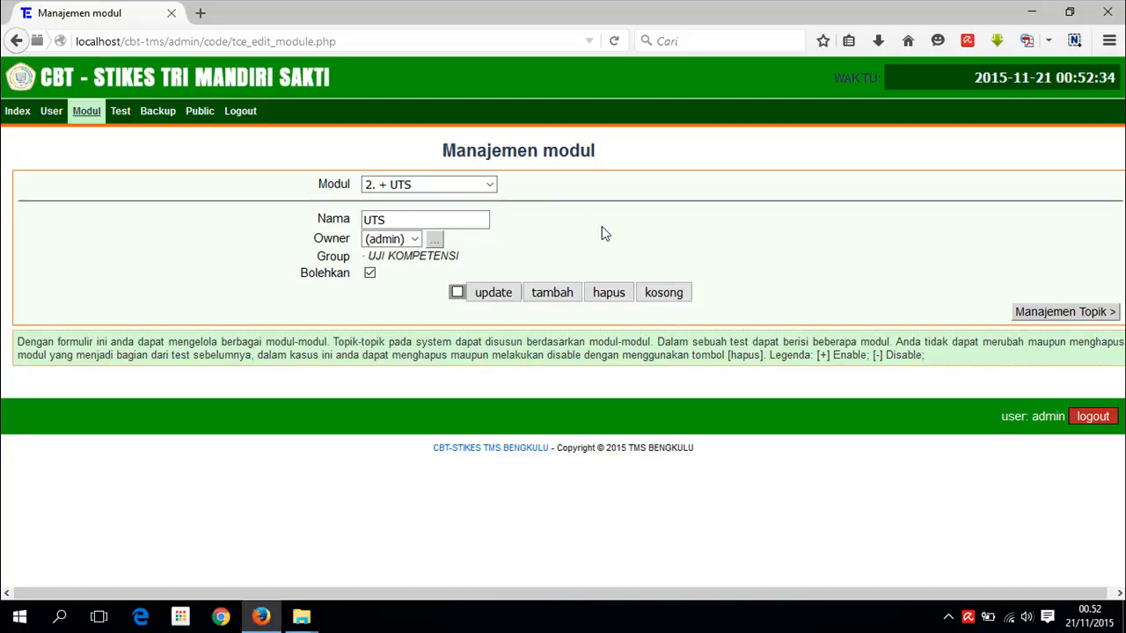
- In topic management, select module UJI KOMPETENSI and view its topics
{"action": "mouse_move", "coordinate": [86, 121]}
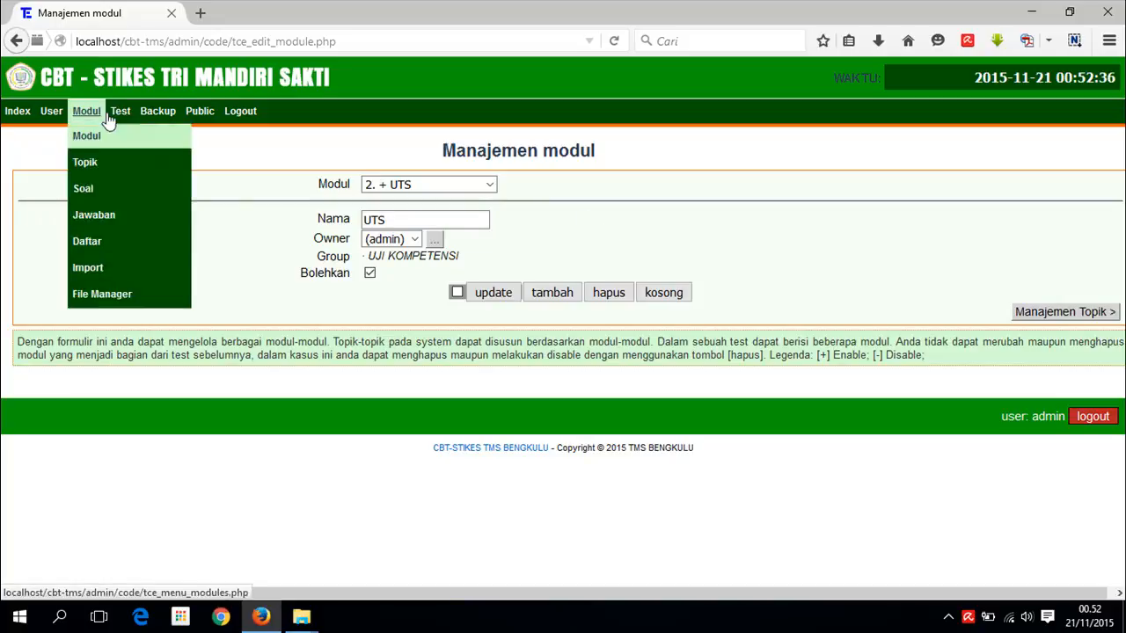
{"action": "left_click", "coordinate": [84, 162]}
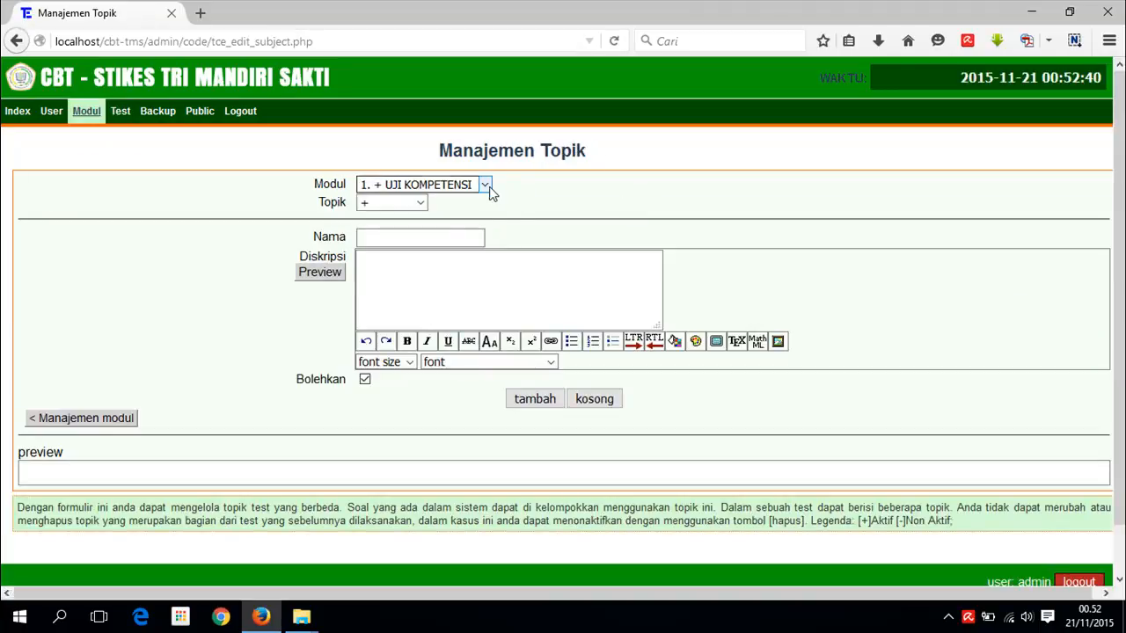
{"action": "left_click", "coordinate": [488, 187]}
{"action": "left_click", "coordinate": [484, 186]}
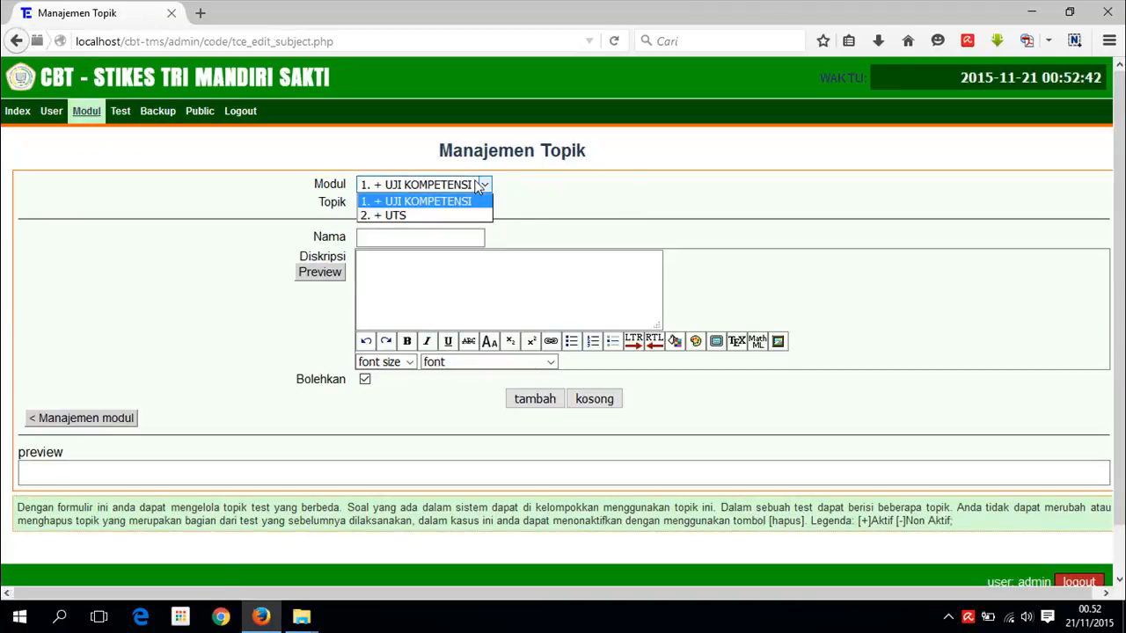
{"action": "left_click", "coordinate": [459, 204]}
{"action": "left_click", "coordinate": [420, 203]}
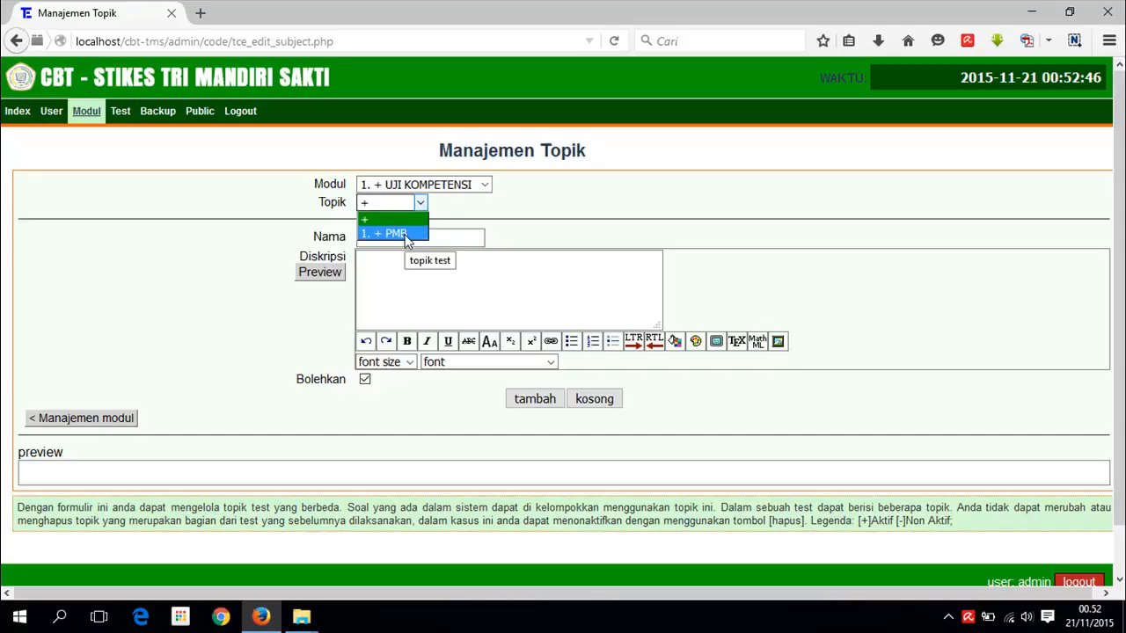
{"action": "left_click", "coordinate": [521, 209]}
- Check the topic name and description fields, then move to question management for topic PMB
{"action": "left_click", "coordinate": [426, 240]}
{"action": "left_click", "coordinate": [420, 276]}
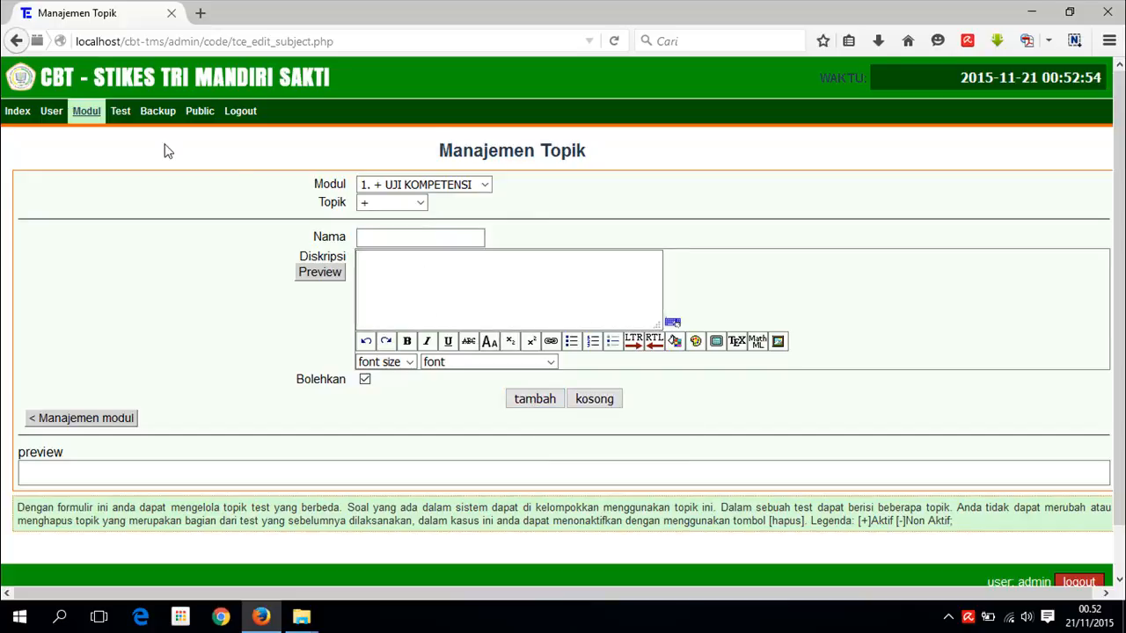
{"action": "mouse_move", "coordinate": [86, 112]}
{"action": "left_click", "coordinate": [83, 190]}
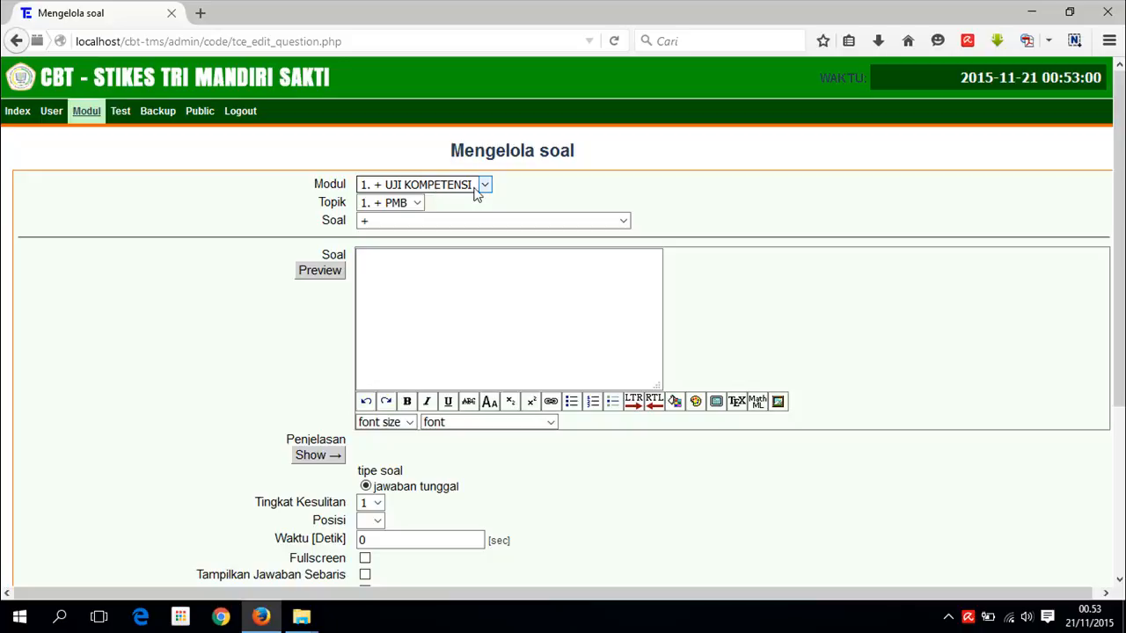
- Load question 1 into the form, checking difficulty level 1 and unset position
{"action": "left_click", "coordinate": [449, 226]}
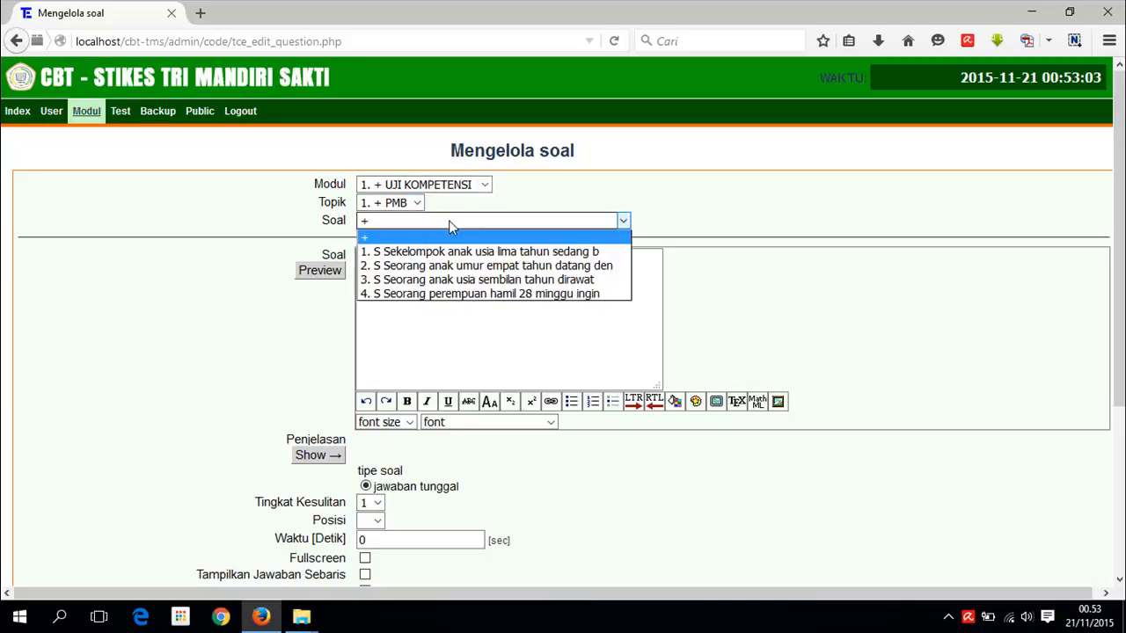
{"action": "left_click", "coordinate": [414, 332]}
{"action": "left_click", "coordinate": [592, 221]}
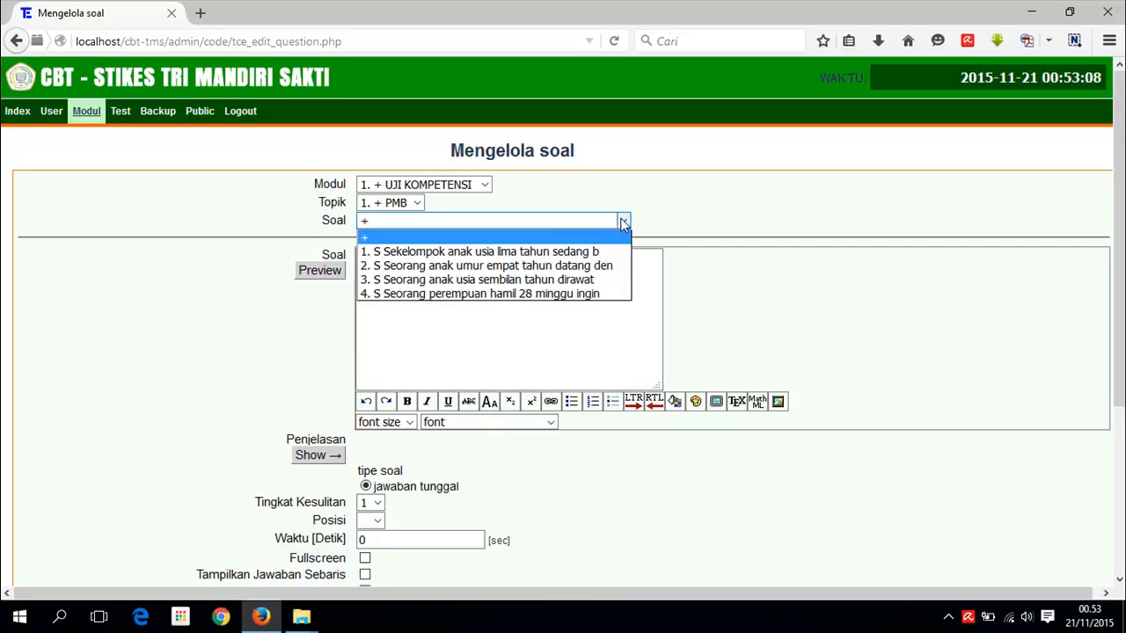
{"action": "left_click", "coordinate": [471, 247]}
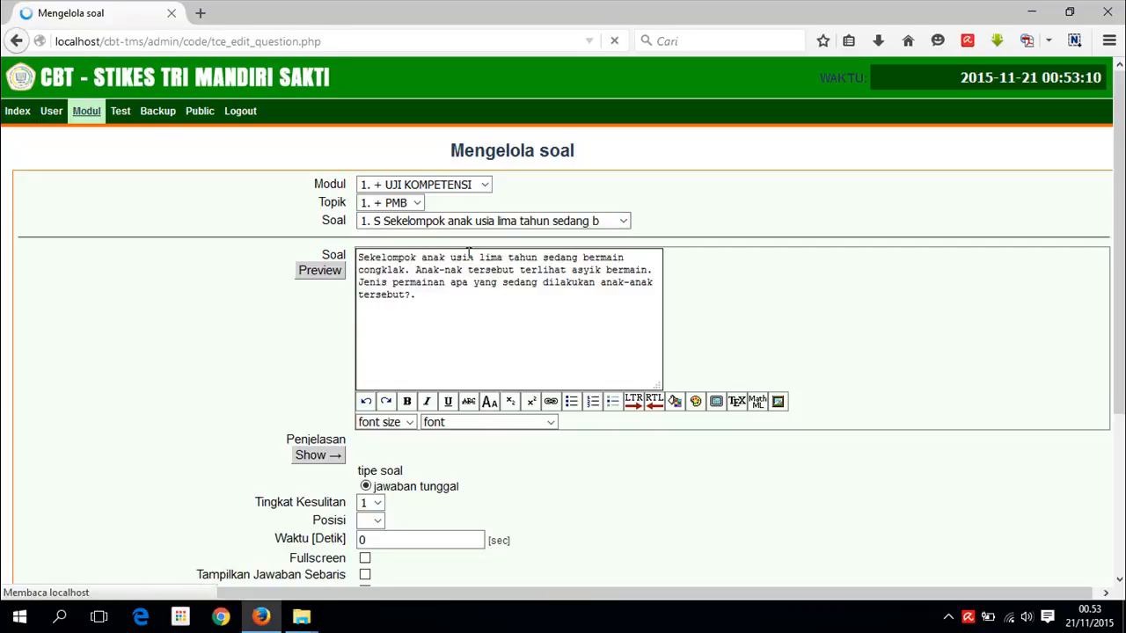
{"action": "scroll", "coordinate": [457, 346], "scroll_direction": "down", "scroll_amount": 2}
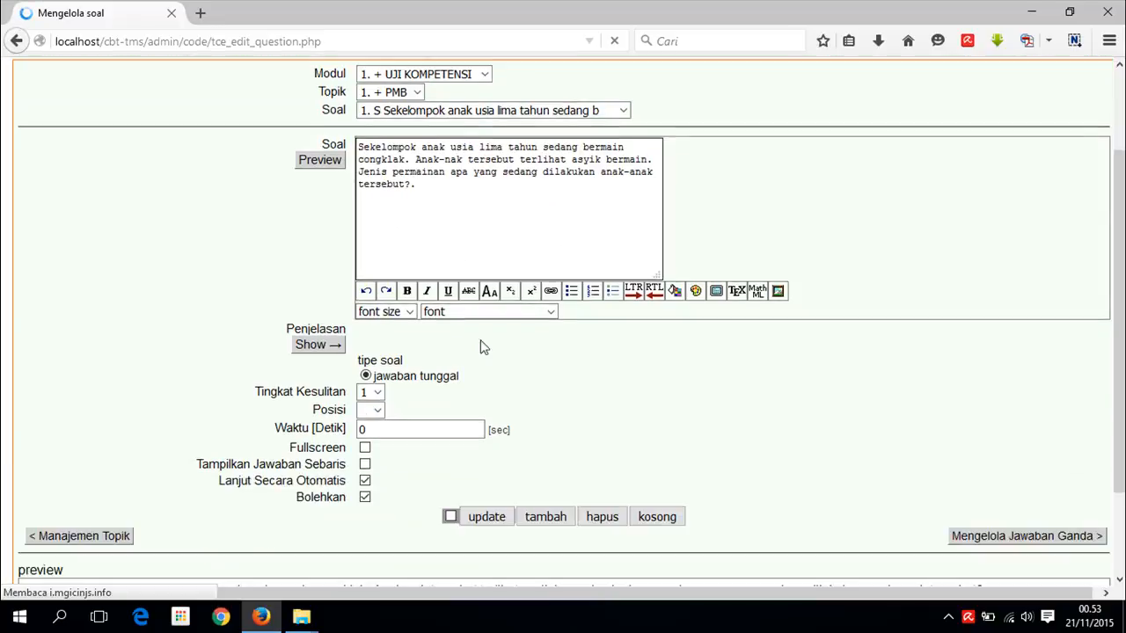
{"action": "scroll", "coordinate": [467, 349], "scroll_direction": "down", "scroll_amount": 2}
{"action": "left_click", "coordinate": [376, 281]}
{"action": "left_click", "coordinate": [383, 299]}
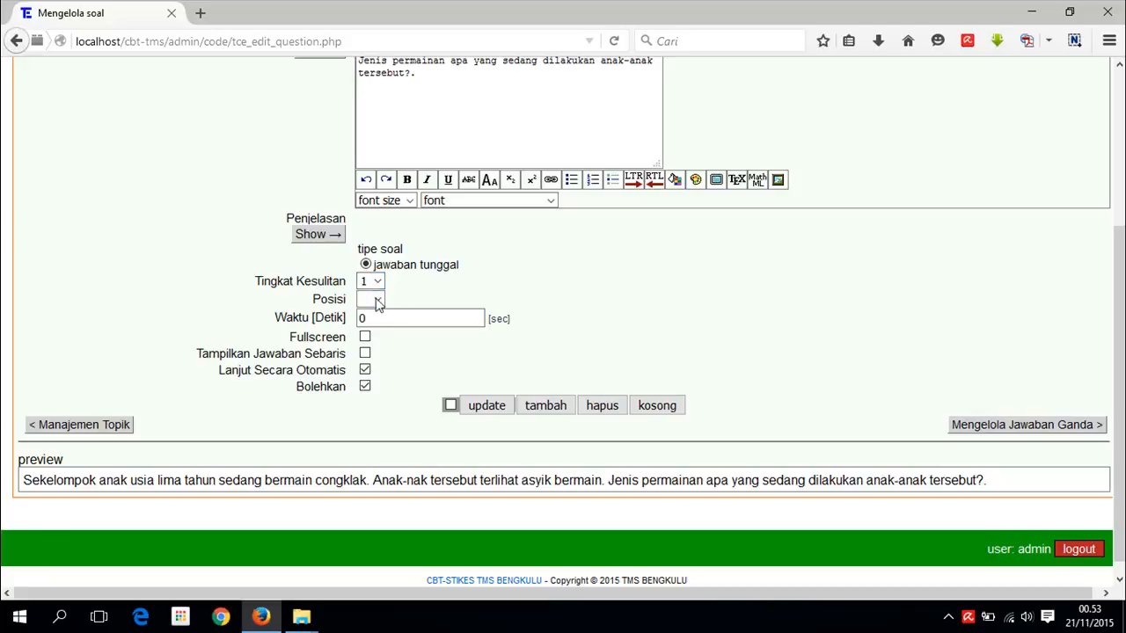
{"action": "left_click", "coordinate": [381, 301]}
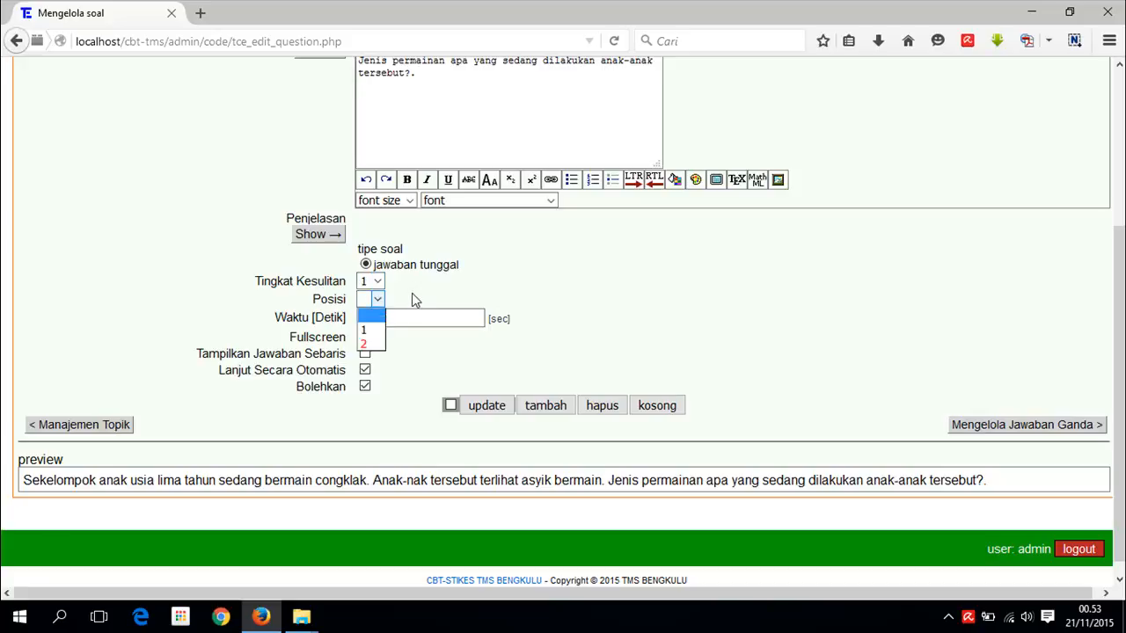
{"action": "left_click", "coordinate": [415, 301]}
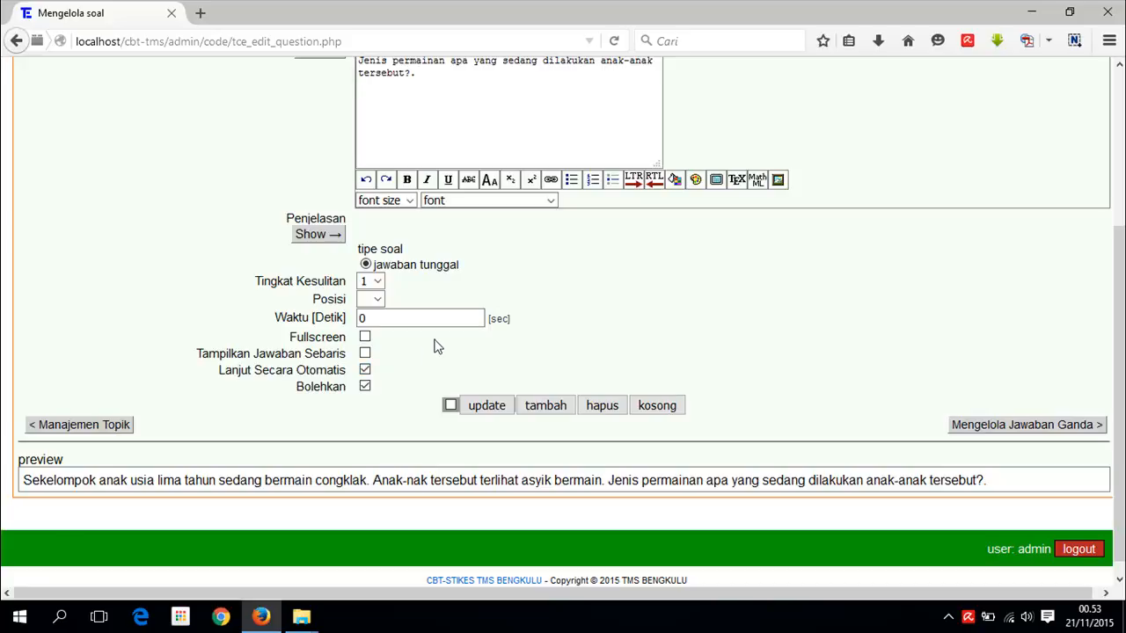
{"action": "scroll", "coordinate": [581, 311], "scroll_direction": "up", "scroll_amount": 2}
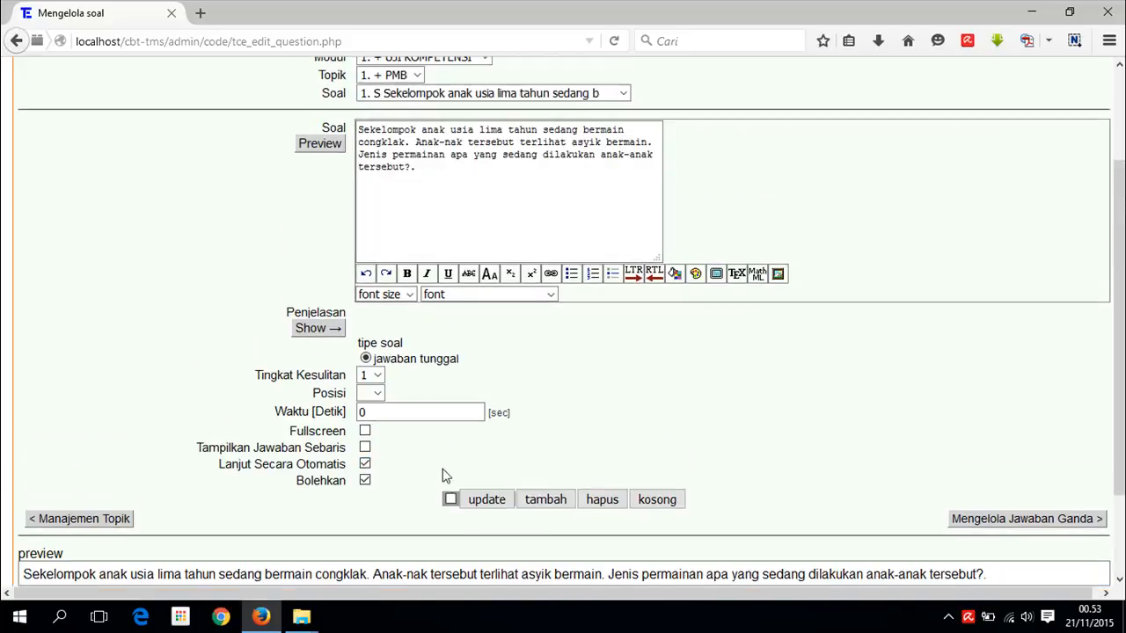
{"action": "left_click", "coordinate": [451, 500]}
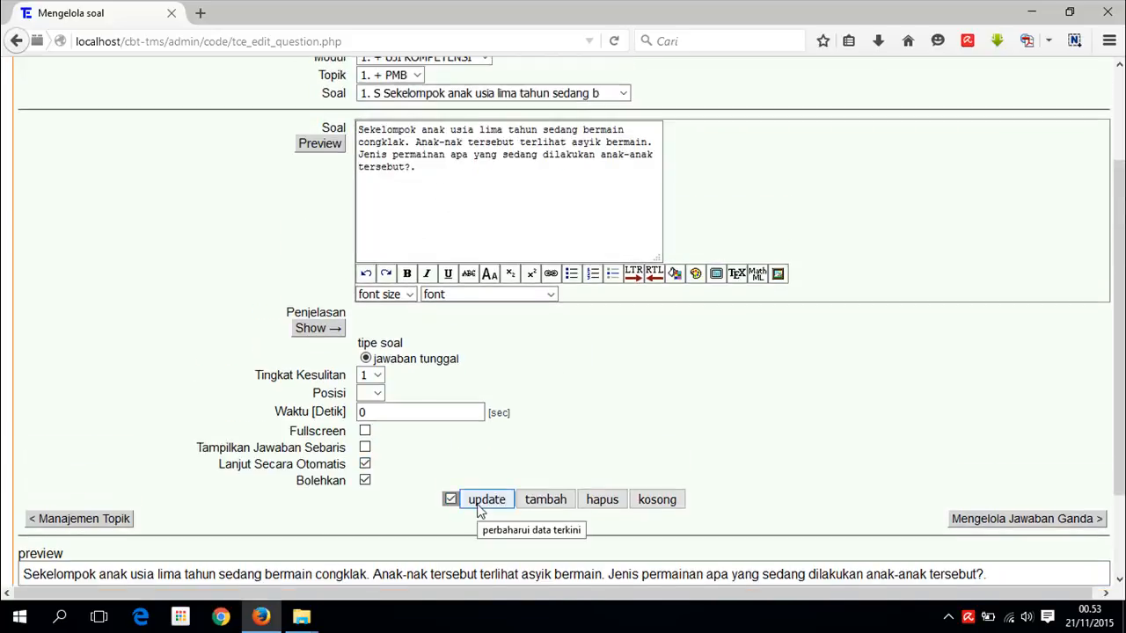
- Return the question form to a blank new entry
{"action": "left_click", "coordinate": [623, 93]}
{"action": "left_click", "coordinate": [407, 111]}
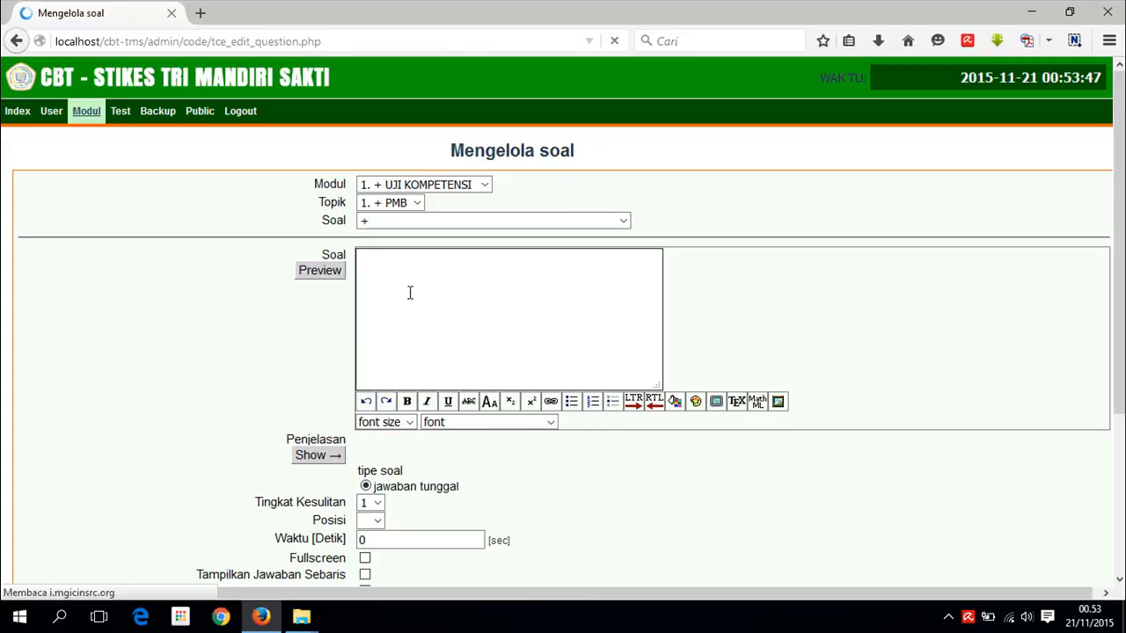
{"action": "scroll", "coordinate": [422, 273], "scroll_direction": "down", "scroll_amount": 3}
{"action": "scroll", "coordinate": [414, 167], "scroll_direction": "up", "scroll_amount": 2}
{"action": "scroll", "coordinate": [997, 437], "scroll_direction": "down", "scroll_amount": 2}
{"action": "scroll", "coordinate": [724, 395], "scroll_direction": "up", "scroll_amount": 4}
{"action": "left_click", "coordinate": [584, 225]}
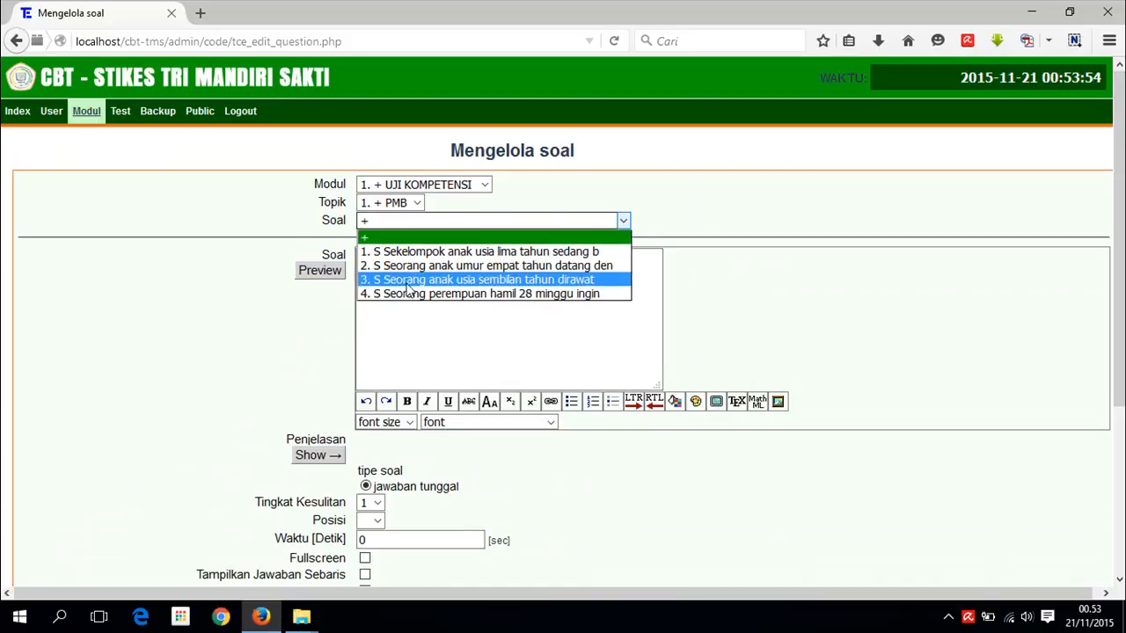
{"action": "left_click", "coordinate": [508, 352]}
- Open soal UK.docx from the TMS folder on the Desktop
{"action": "mouse_move", "coordinate": [301, 616]}
{"action": "left_click", "coordinate": [325, 582]}
{"action": "double_click", "coordinate": [307, 123]}
{"action": "double_click", "coordinate": [239, 139]}
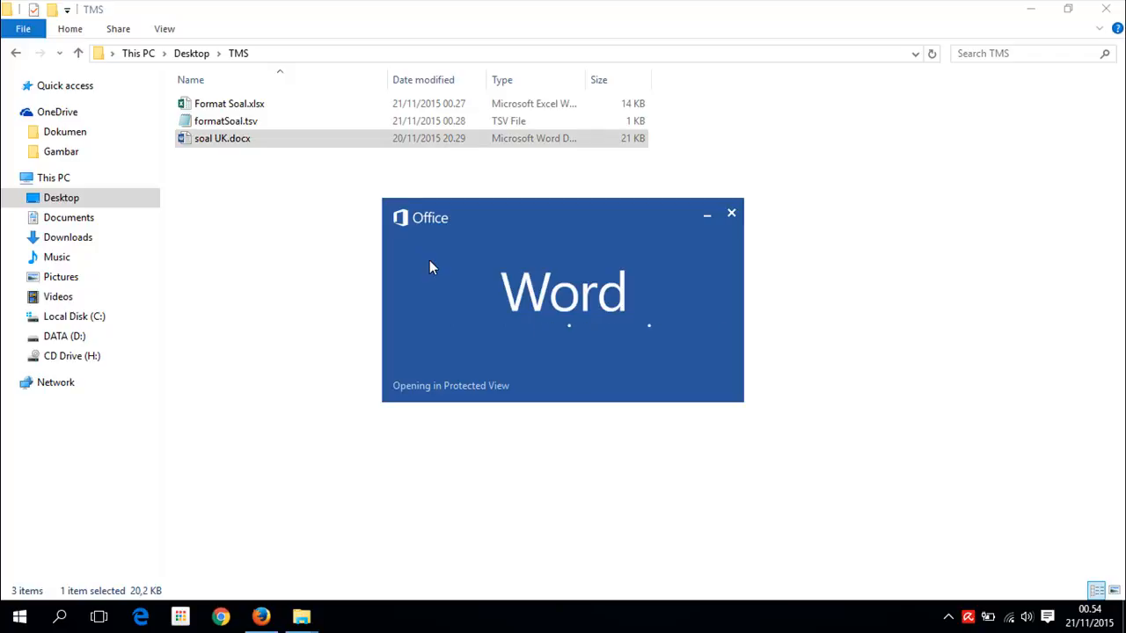
- Copy question 5's paragraph from soal UK.docx and paste it into the Soal box
{"action": "left_click", "coordinate": [261, 615]}
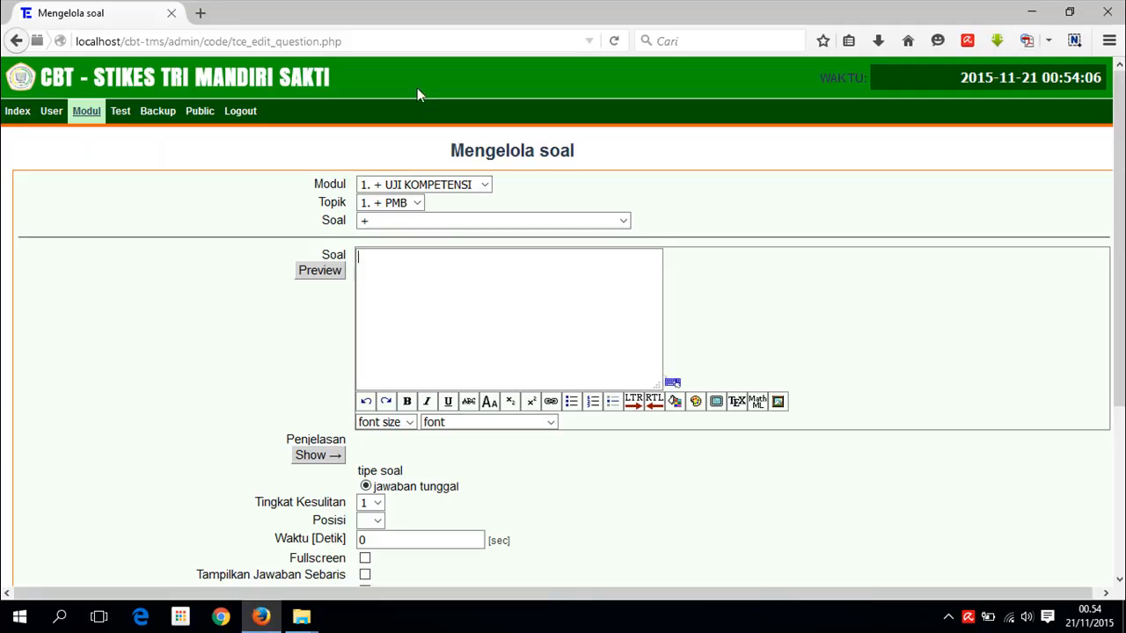
{"action": "left_click", "coordinate": [426, 220]}
{"action": "left_click", "coordinate": [739, 330]}
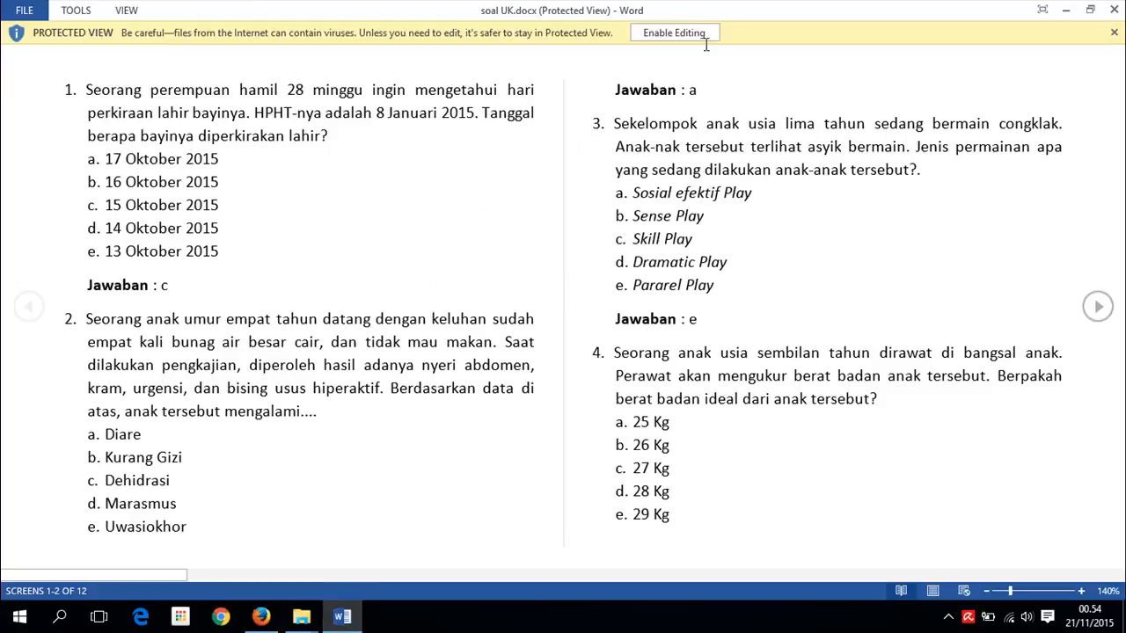
{"action": "left_click", "coordinate": [694, 33]}
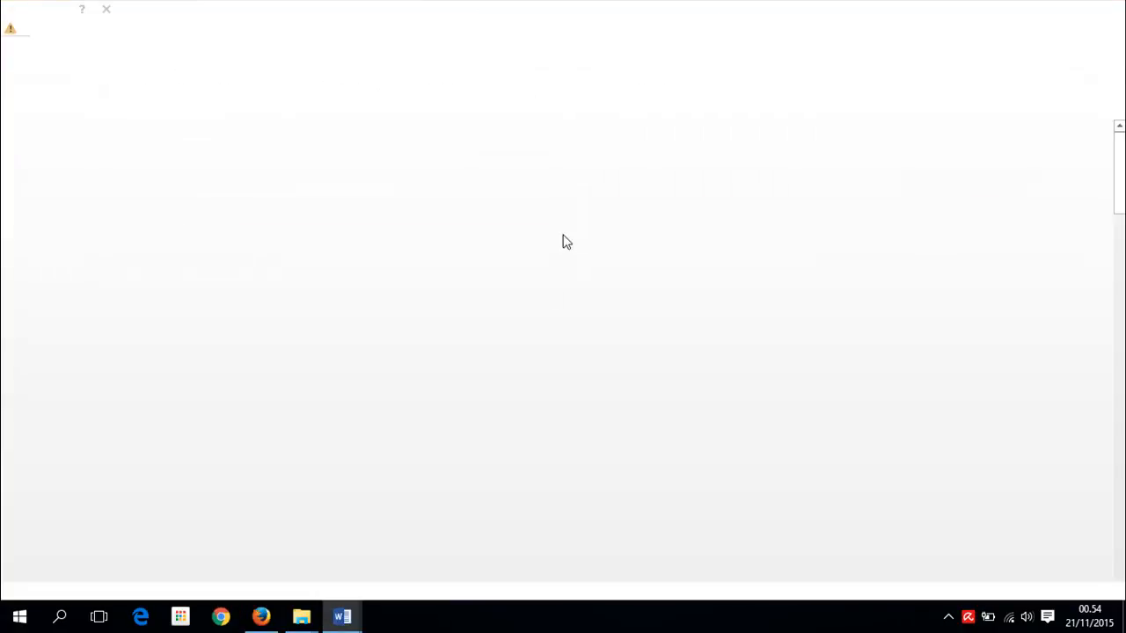
{"action": "scroll", "coordinate": [488, 381], "scroll_direction": "down", "scroll_amount": 3}
{"action": "scroll", "coordinate": [488, 380], "scroll_direction": "down", "scroll_amount": 7}
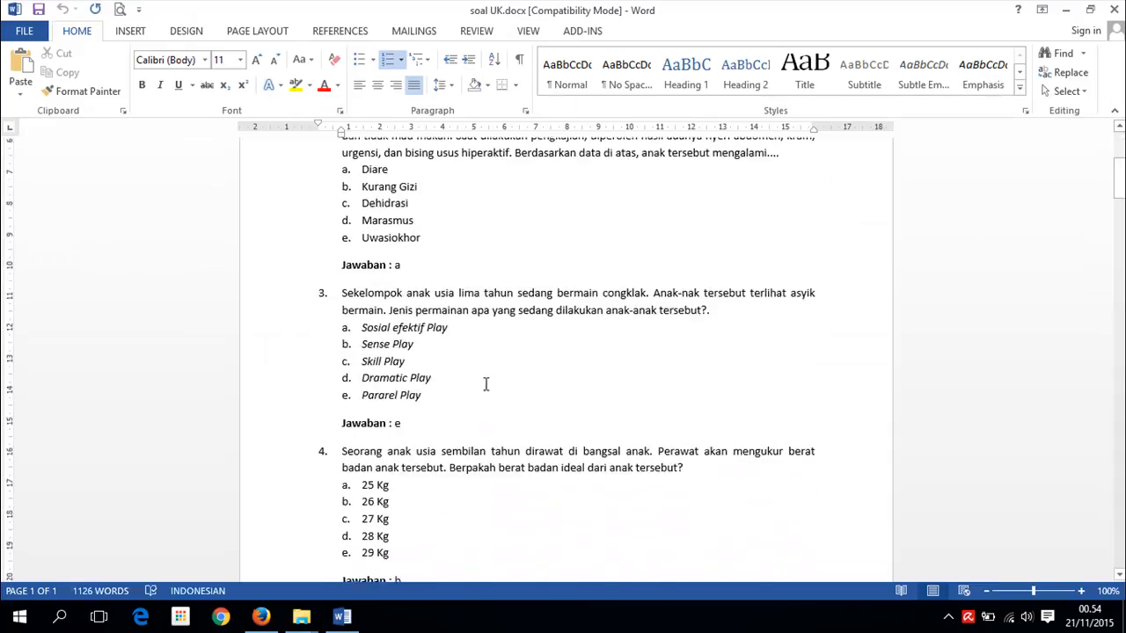
{"action": "left_click_drag", "start_coordinate": [344, 371], "coordinate": [766, 440]}
{"action": "key", "text": "ctrl+c"}
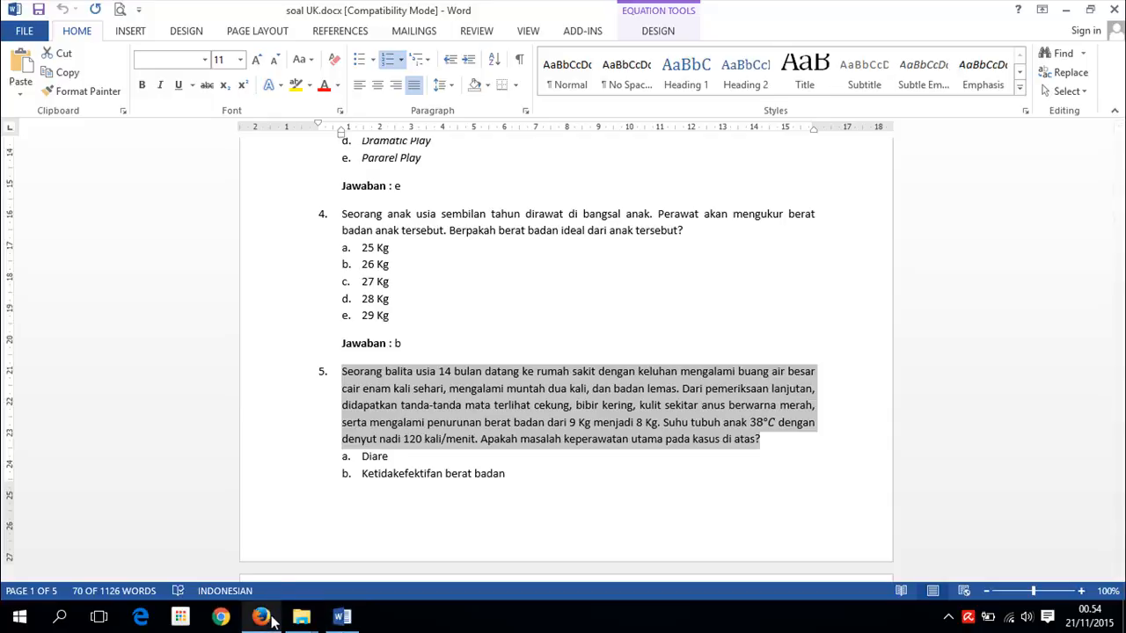
{"action": "left_click", "coordinate": [264, 618]}
{"action": "key", "text": "ctrl+v"}
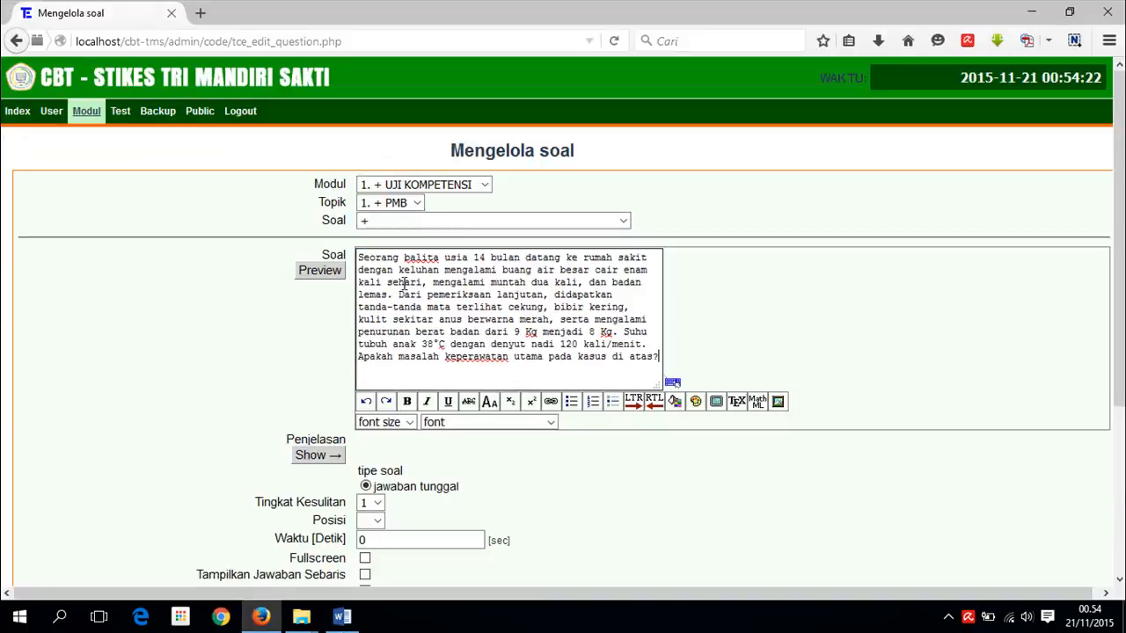
- Replace the degree sign after 38 with a superscript 0 to show 38⁰C
{"action": "scroll", "coordinate": [443, 343], "scroll_direction": "down", "scroll_amount": 4}
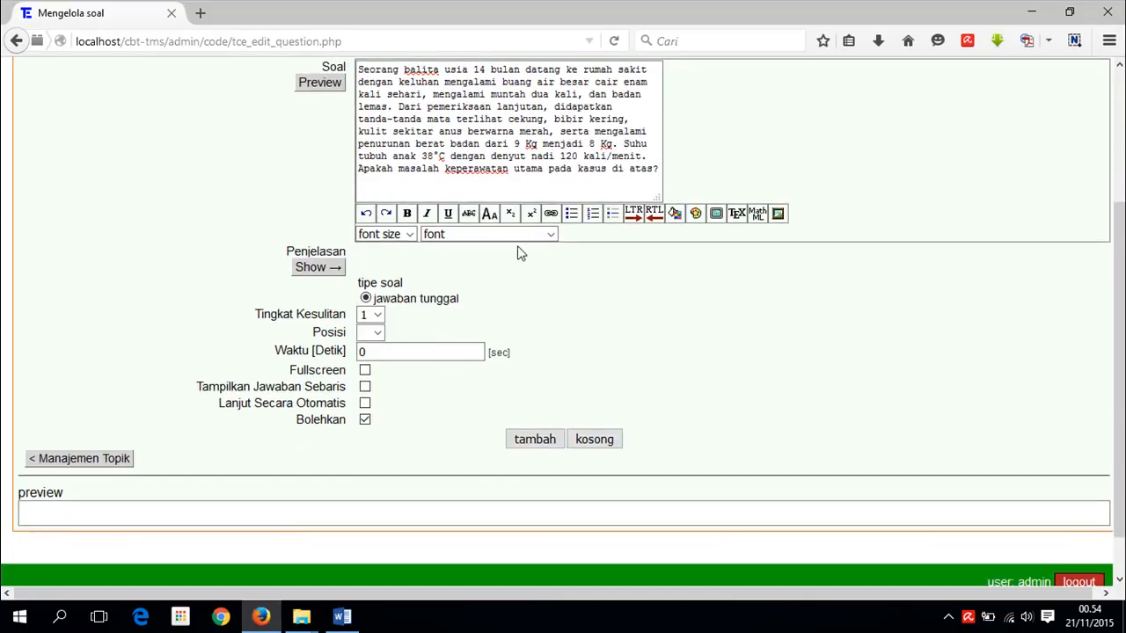
{"action": "left_click", "coordinate": [437, 155]}
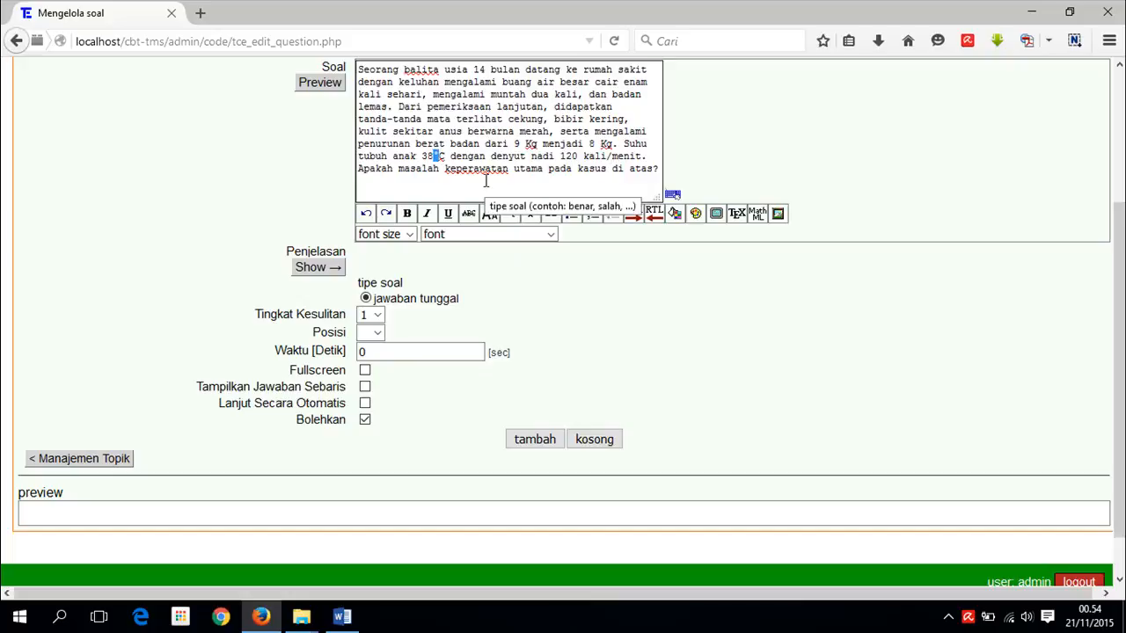
{"action": "type", "text": "0"}
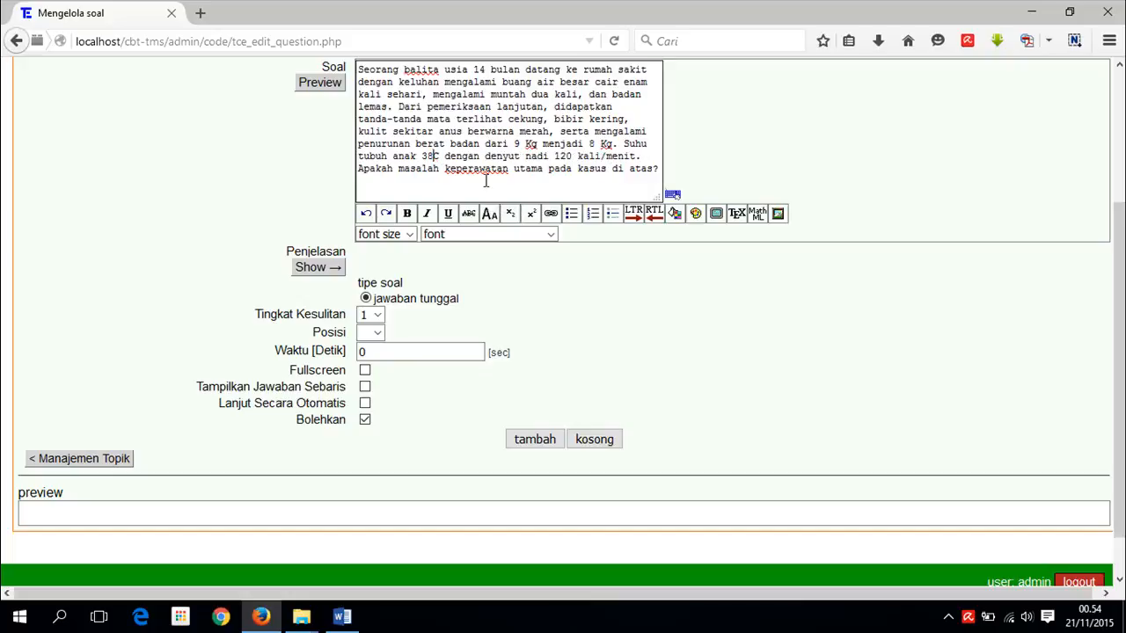
{"action": "left_click_drag", "start_coordinate": [440, 156], "coordinate": [434, 156]}
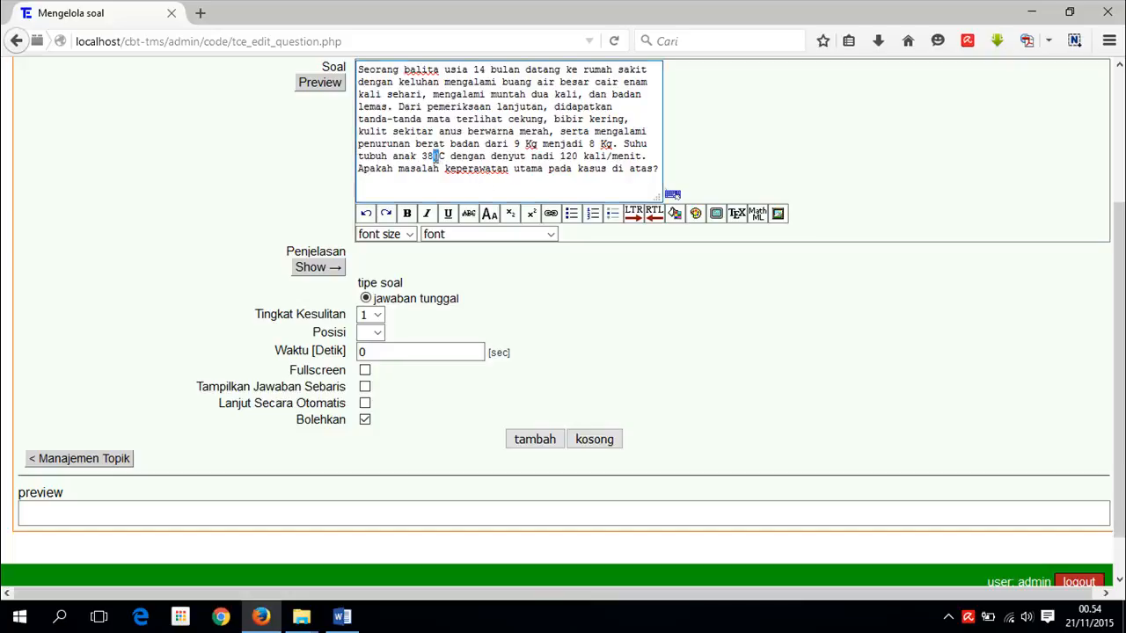
{"action": "left_click", "coordinate": [531, 213]}
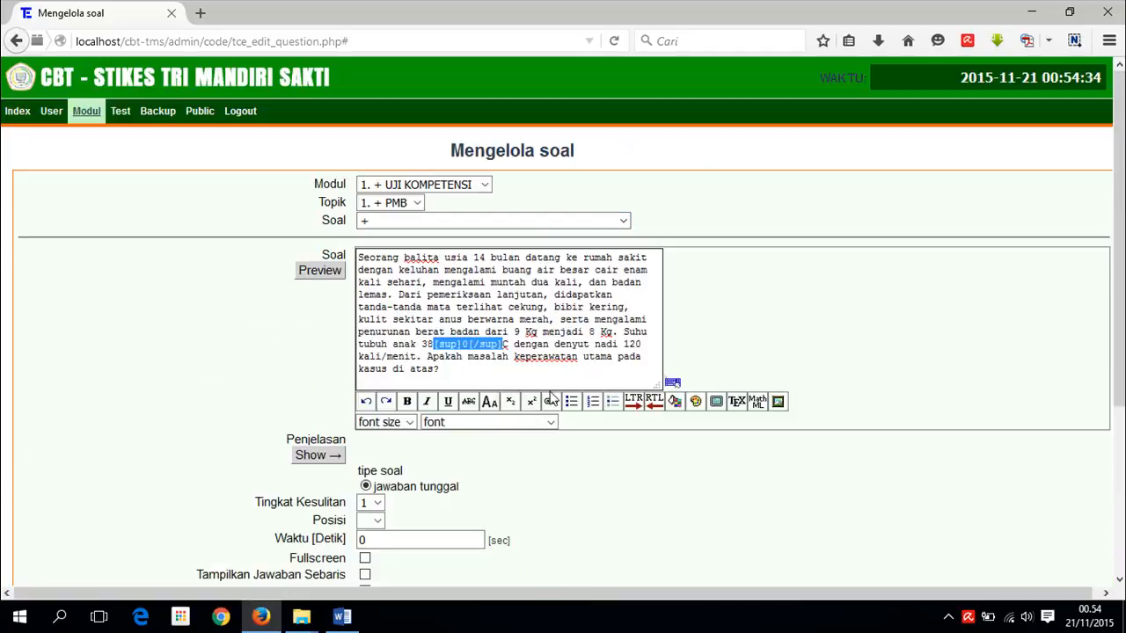
{"action": "left_click", "coordinate": [469, 352]}
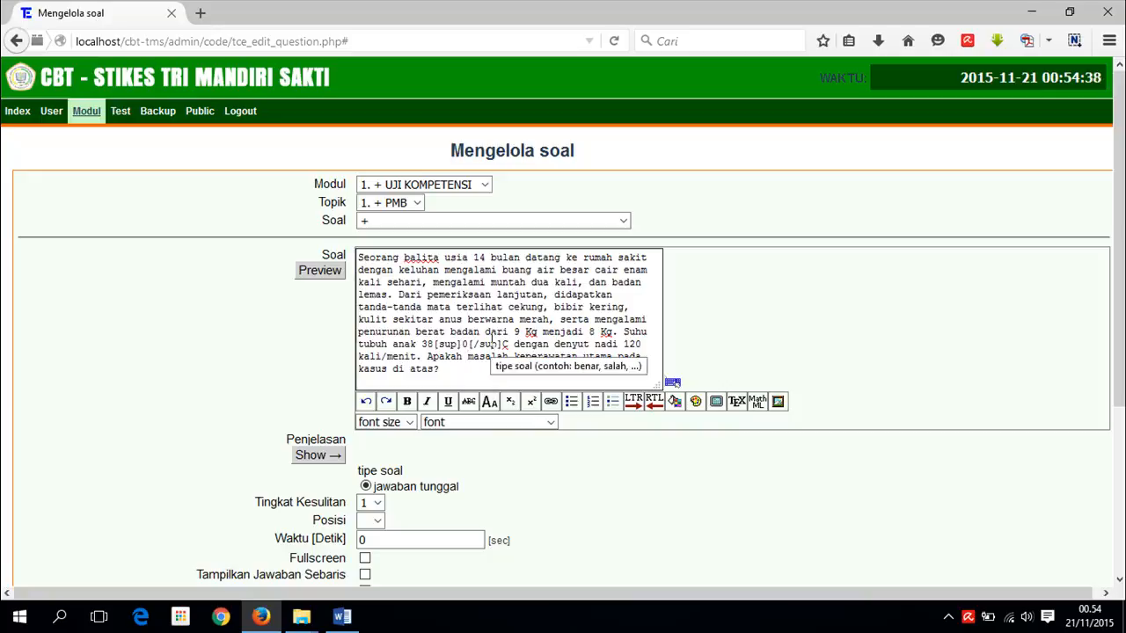
- Save the question to topic PMB as question 4 and open its answers
{"action": "scroll", "coordinate": [486, 371], "scroll_direction": "down", "scroll_amount": 2}
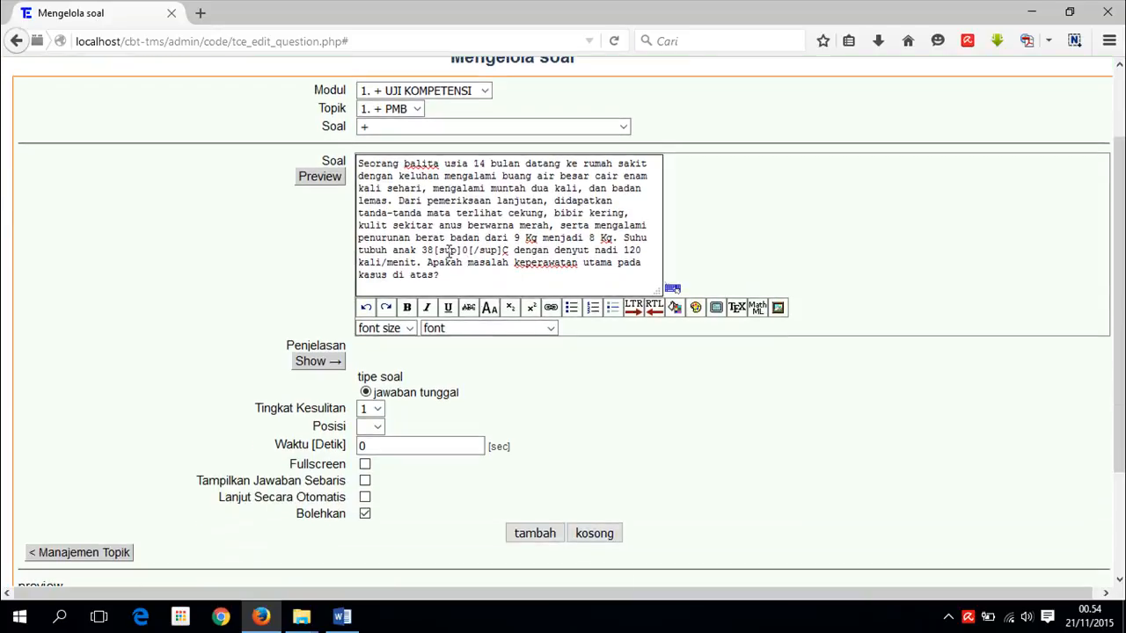
{"action": "scroll", "coordinate": [396, 395], "scroll_direction": "down", "scroll_amount": 2}
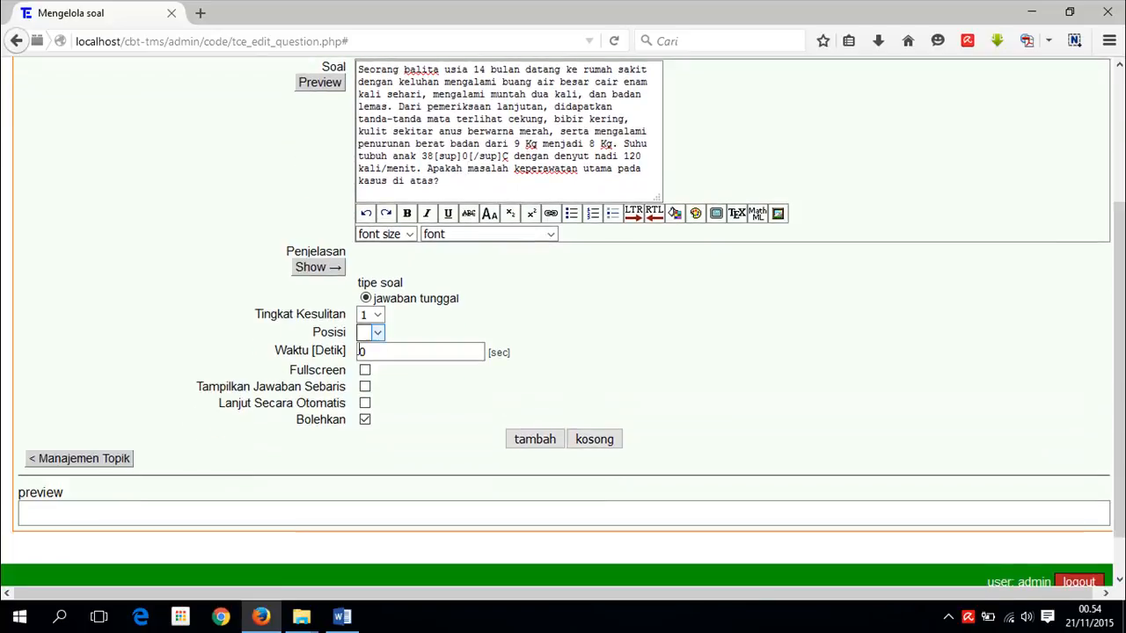
{"action": "left_click", "coordinate": [533, 438]}
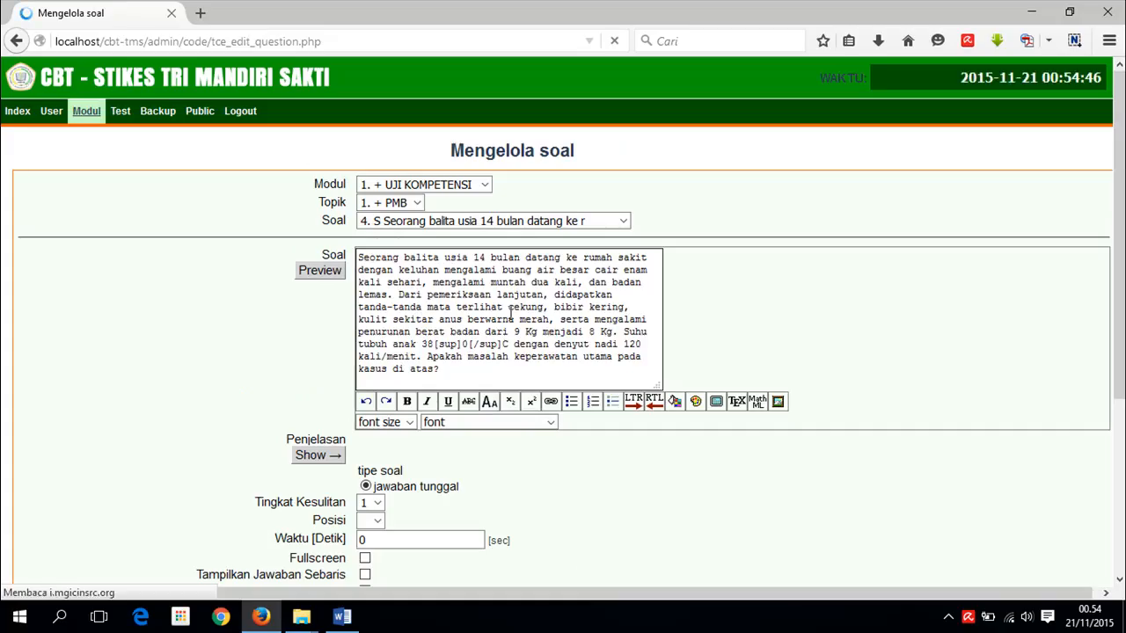
{"action": "scroll", "coordinate": [440, 307], "scroll_direction": "down", "scroll_amount": 3}
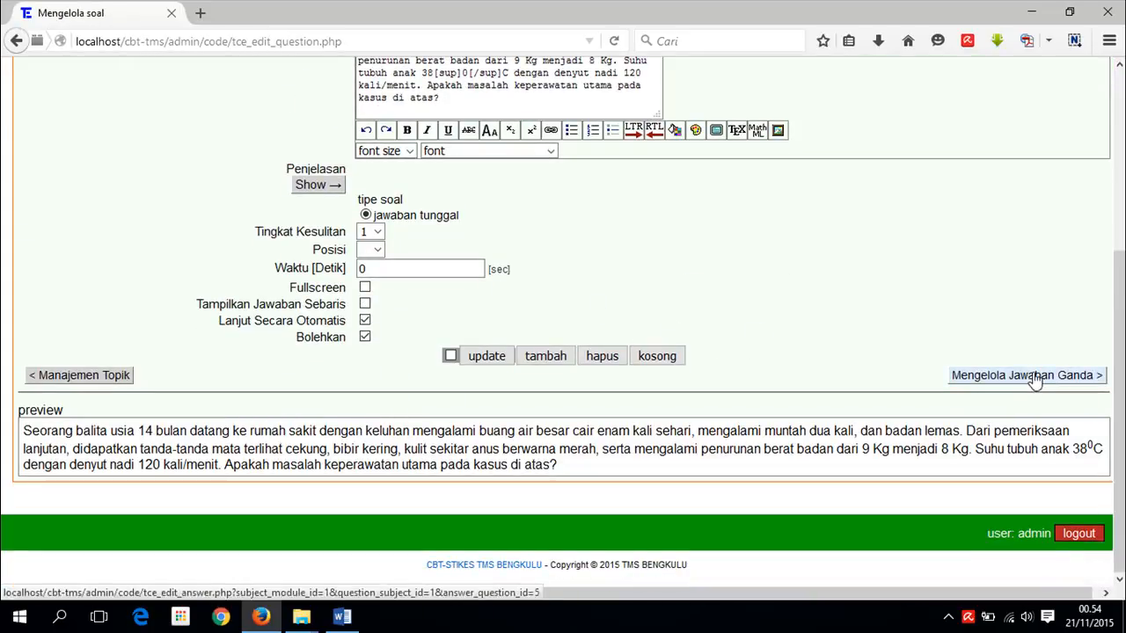
{"action": "left_click", "coordinate": [1035, 376]}
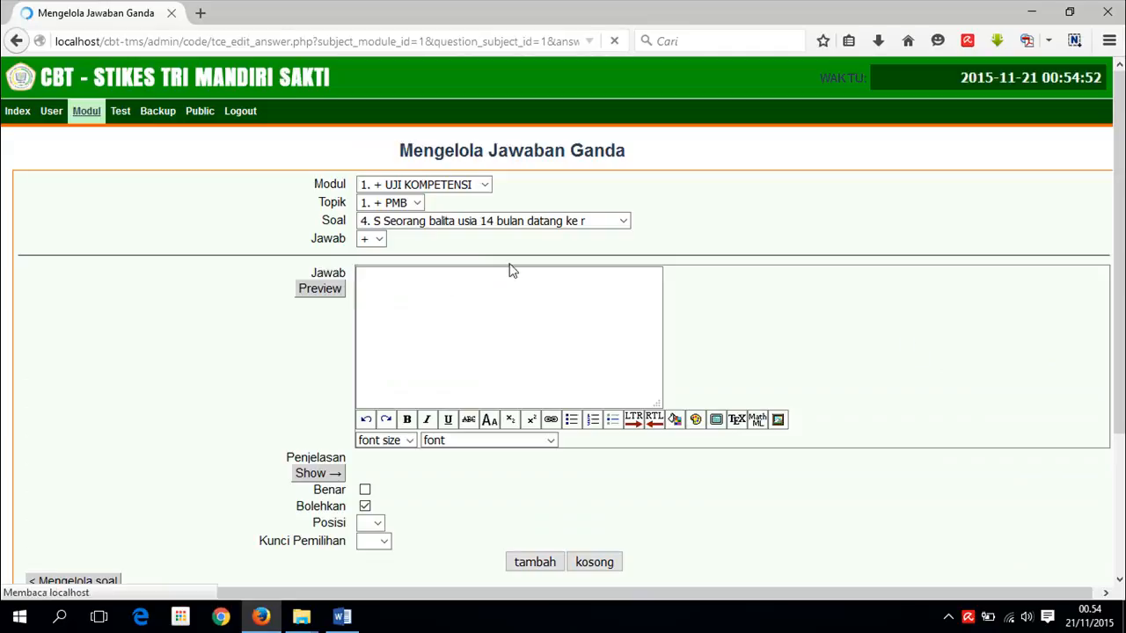
- Paste option a from Word into the answer box as 'Diare', removing the 'a.' prefix
{"action": "left_click", "coordinate": [378, 240]}
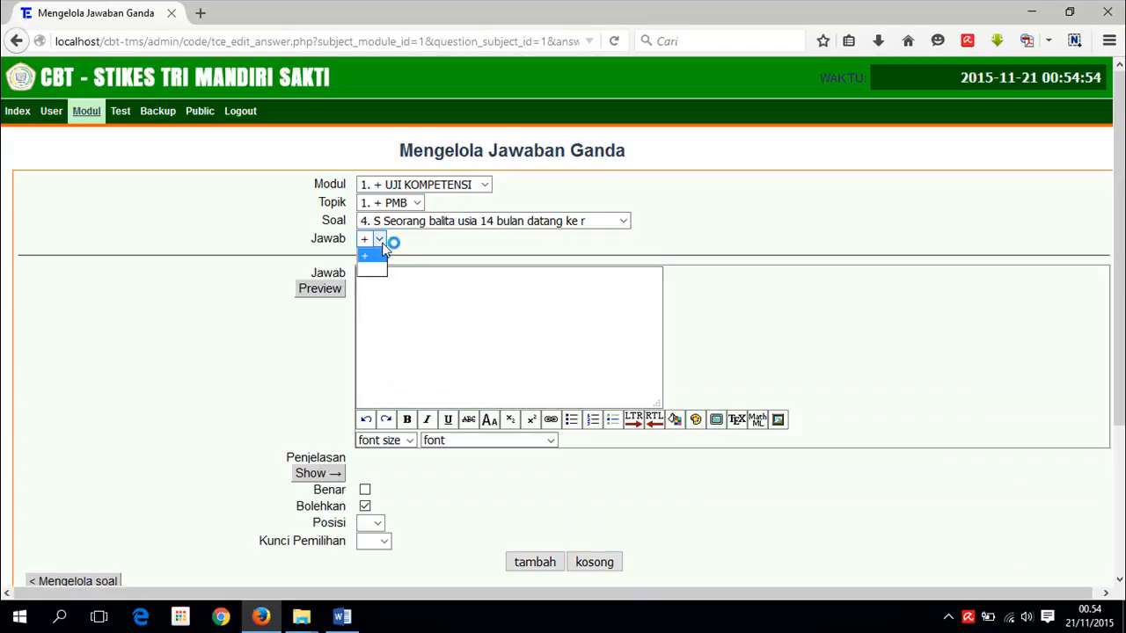
{"action": "left_click", "coordinate": [389, 289]}
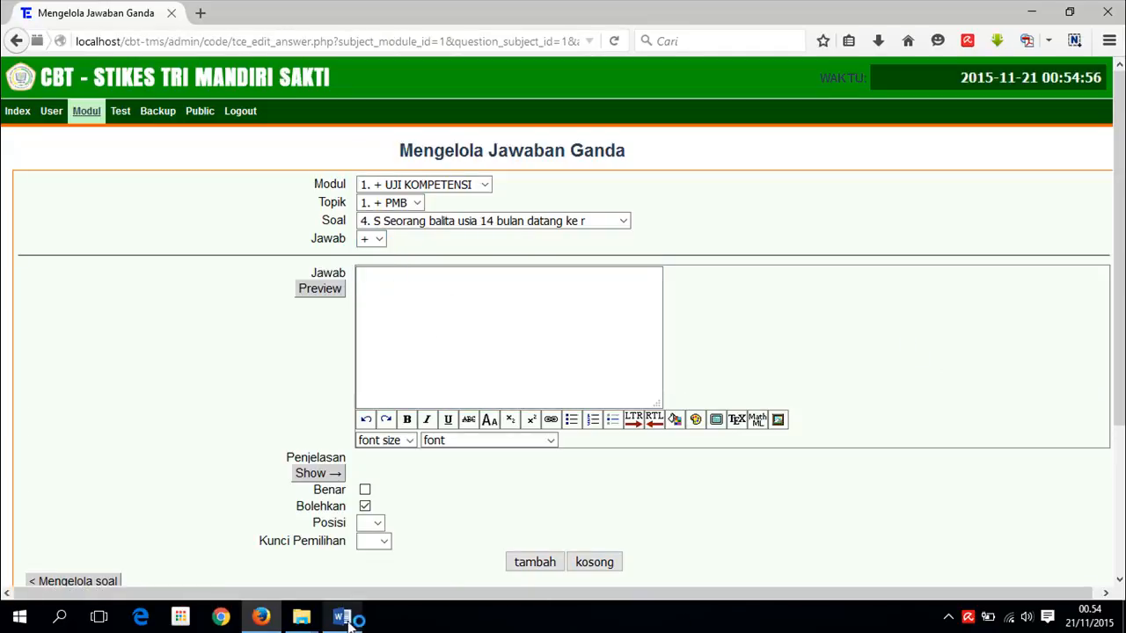
{"action": "left_click", "coordinate": [342, 615]}
{"action": "scroll", "coordinate": [378, 462], "scroll_direction": "down", "scroll_amount": 2}
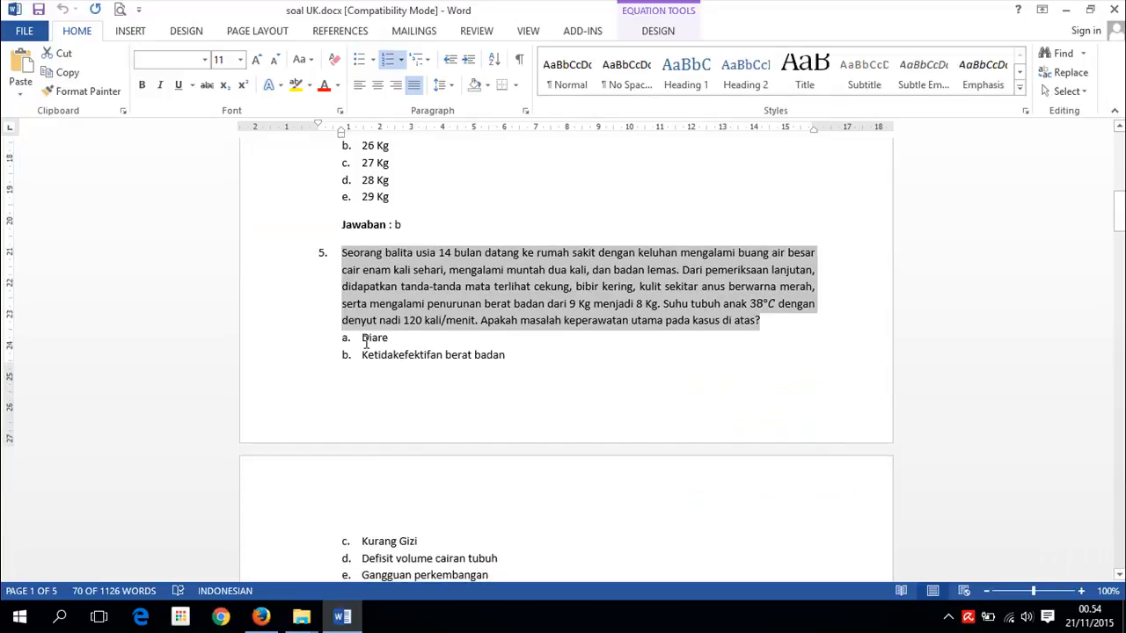
{"action": "left_click", "coordinate": [364, 338]}
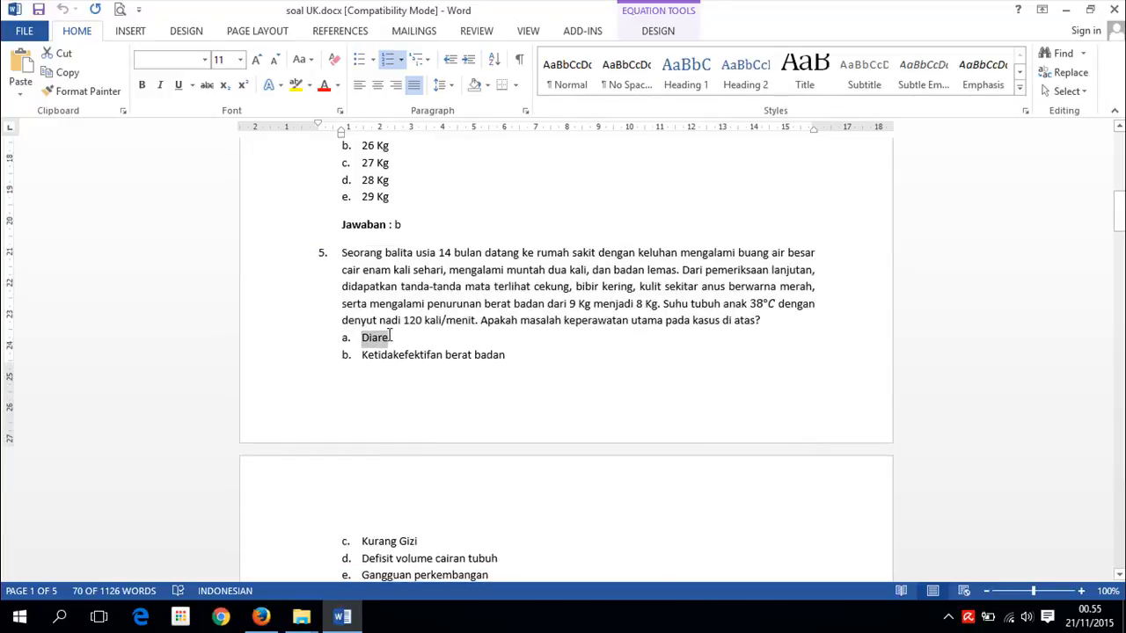
{"action": "left_click", "coordinate": [260, 615]}
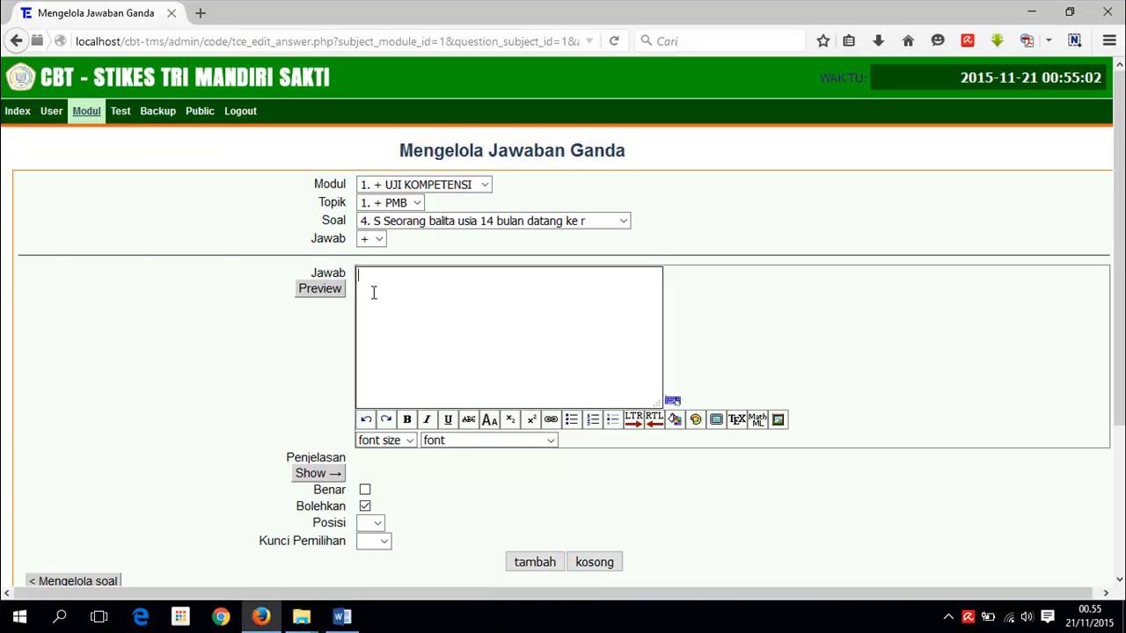
{"action": "type", "text": "a.\tDiare"}
{"action": "key", "text": "ctrl+Left"}
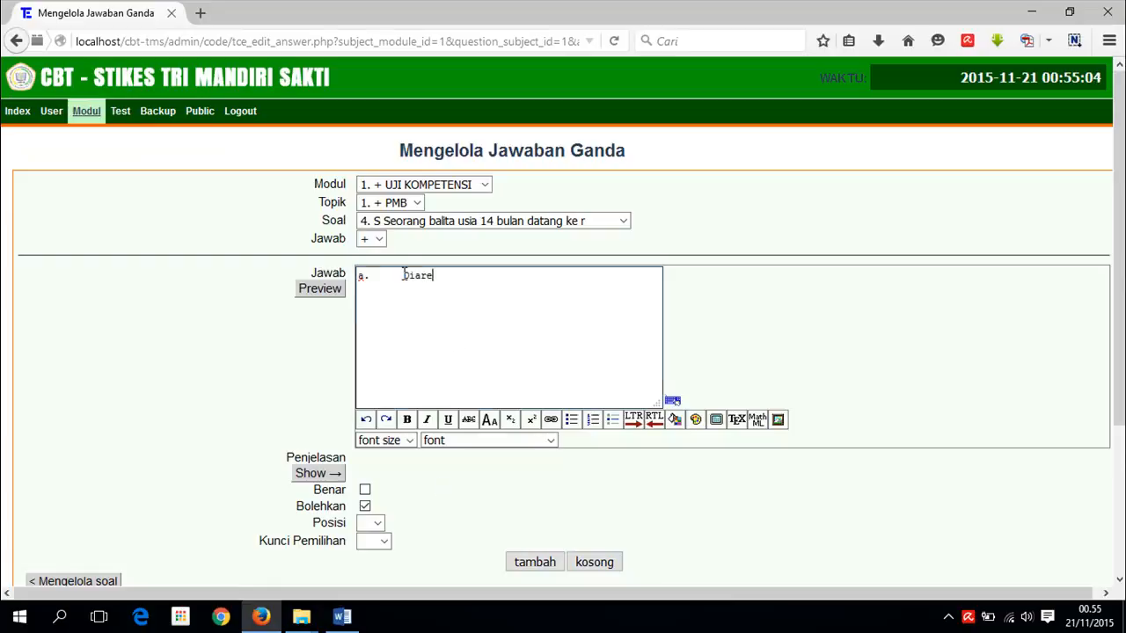
{"action": "key", "text": "shift+Home"}
{"action": "key", "text": "BackSpace"}
- Set selection key a and save Diare as answer 1
{"action": "scroll", "coordinate": [510, 382], "scroll_direction": "down", "scroll_amount": 3}
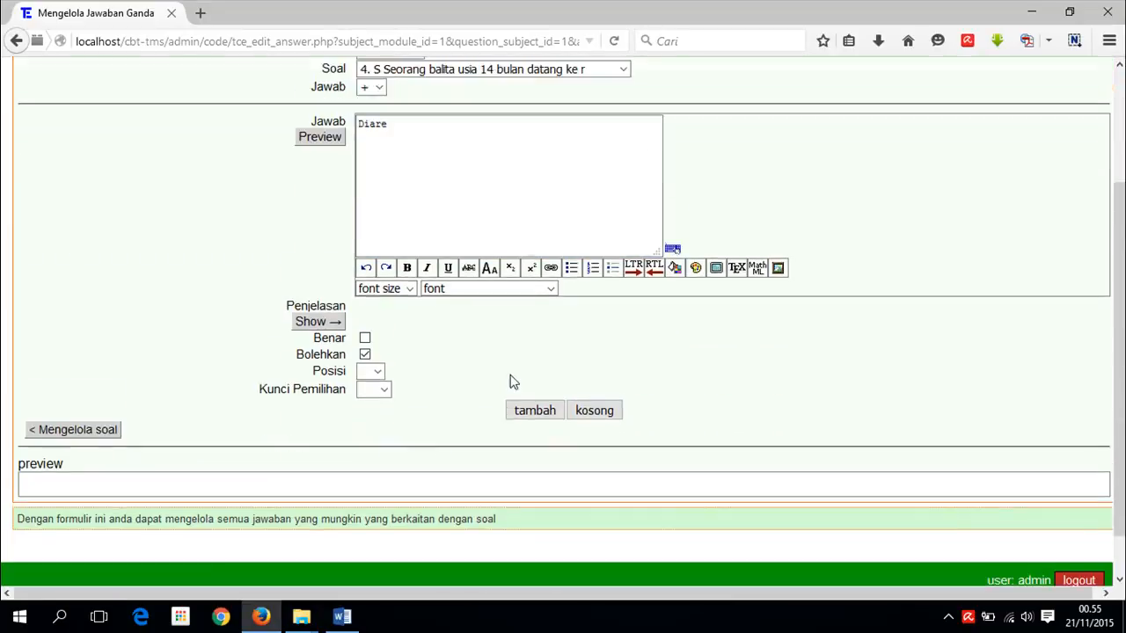
{"action": "key", "text": "alt+Tab"}
{"action": "scroll", "coordinate": [390, 423], "scroll_direction": "down", "scroll_amount": 4}
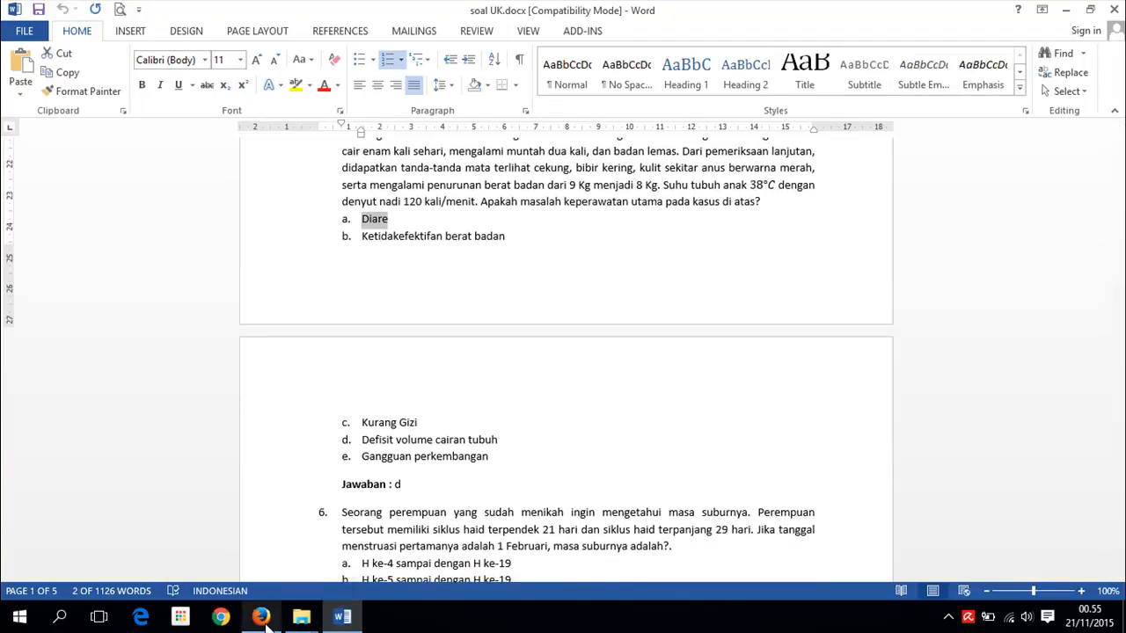
{"action": "key", "text": "alt+Tab"}
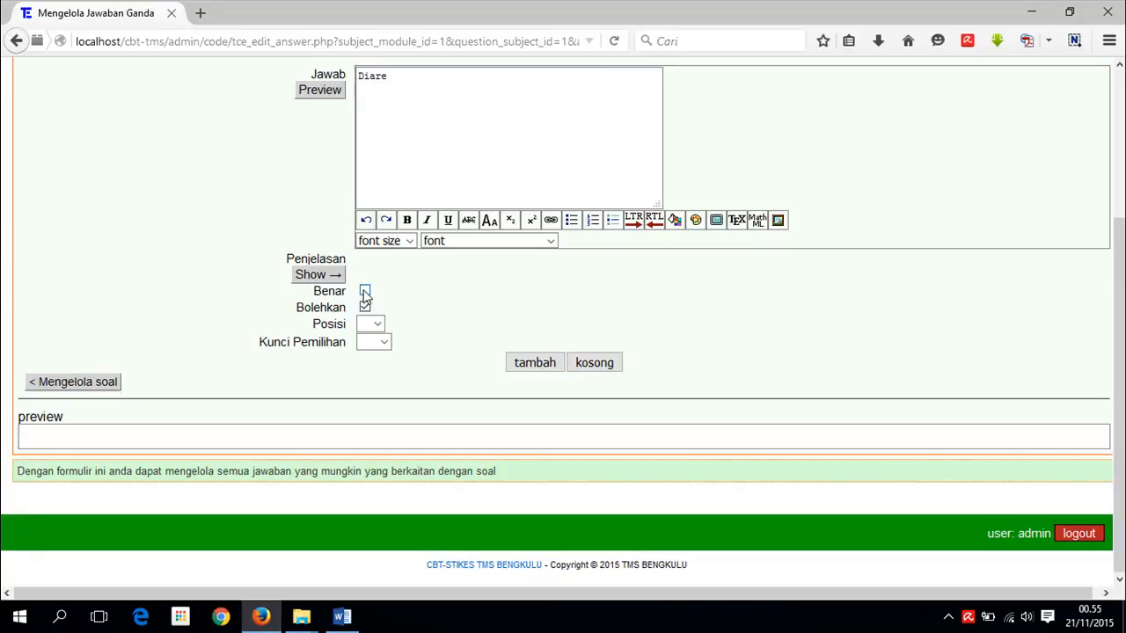
{"action": "left_click", "coordinate": [387, 344]}
{"action": "left_click_drag", "start_coordinate": [383, 388], "coordinate": [385, 554]}
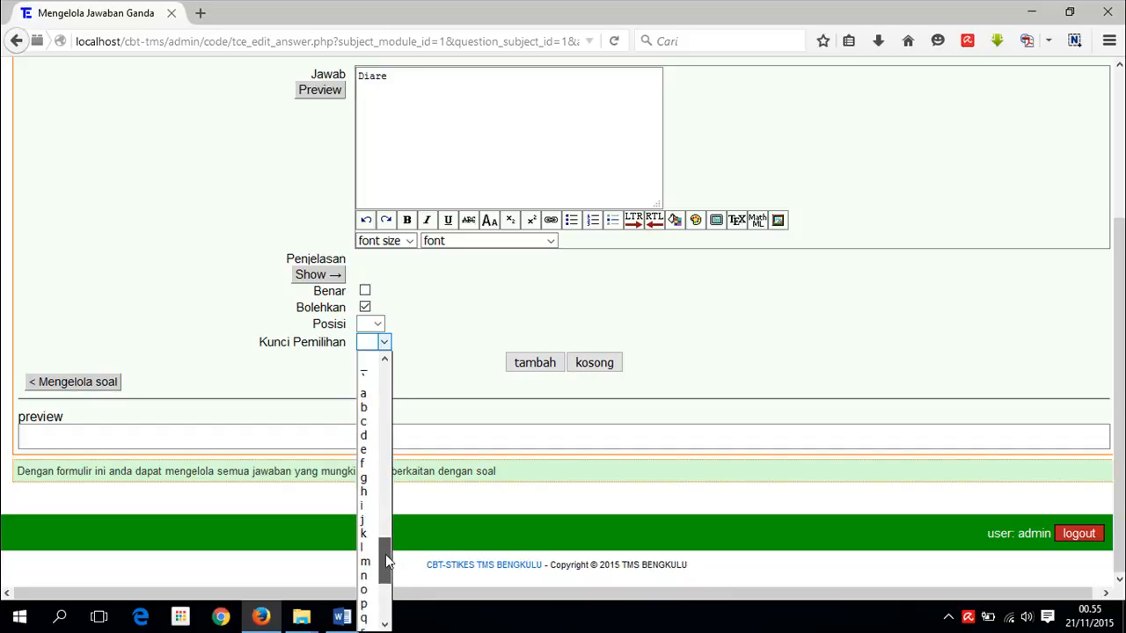
{"action": "left_click", "coordinate": [370, 394]}
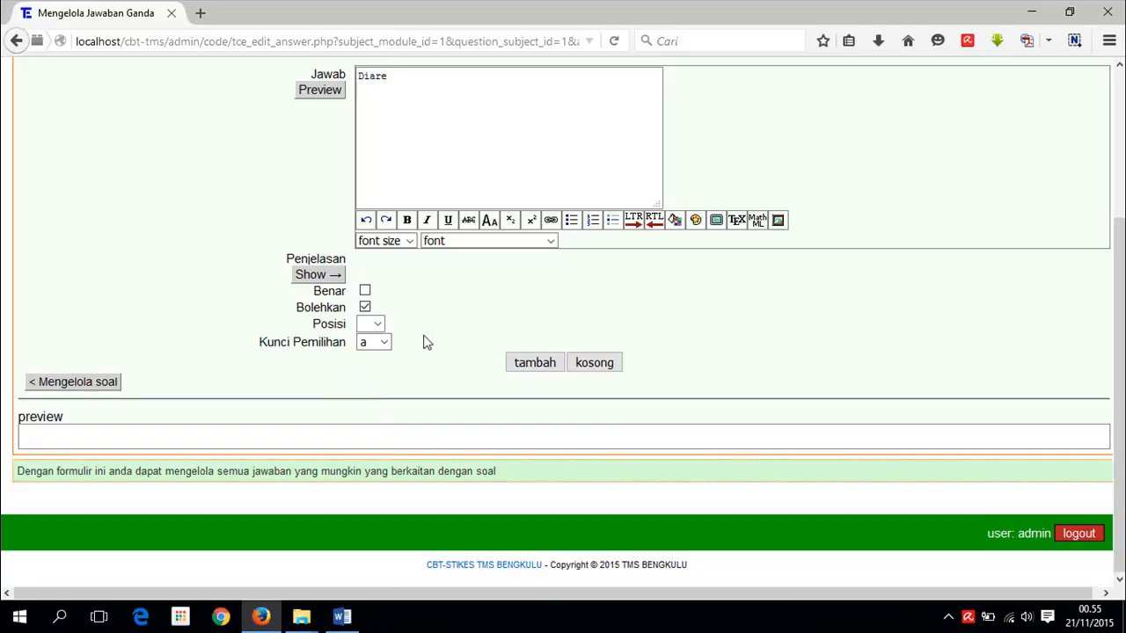
{"action": "left_click", "coordinate": [534, 362]}
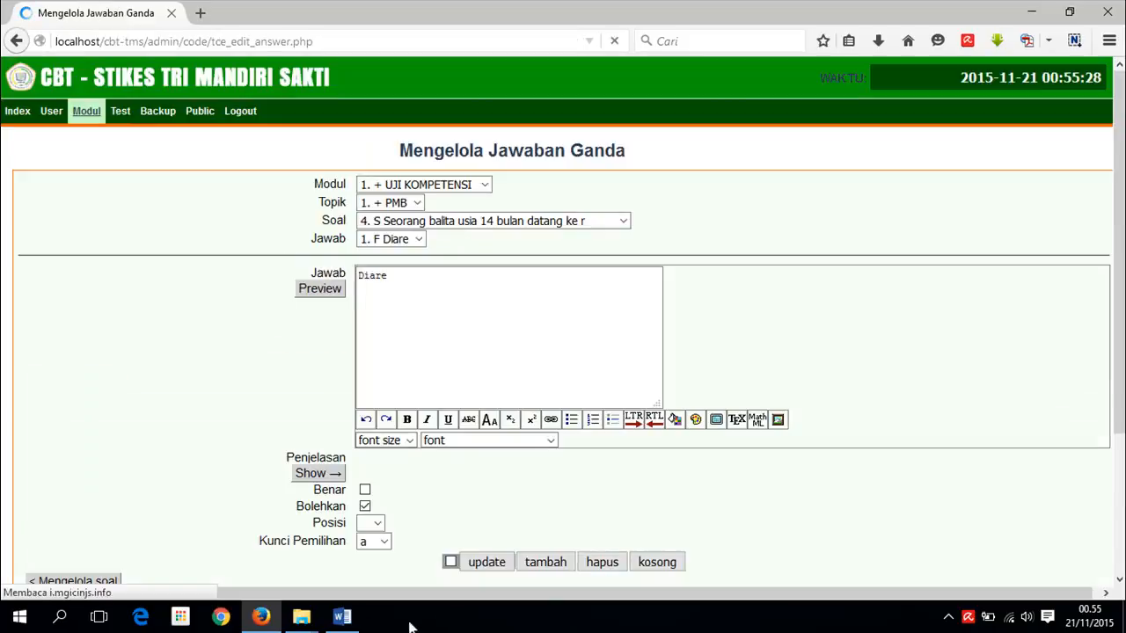
{"action": "left_click", "coordinate": [342, 616]}
- Paste option b 'Ketidakefektifan berat badan' into a new blank answer, removing 'b.'
{"action": "left_click_drag", "start_coordinate": [362, 238], "coordinate": [503, 237]}
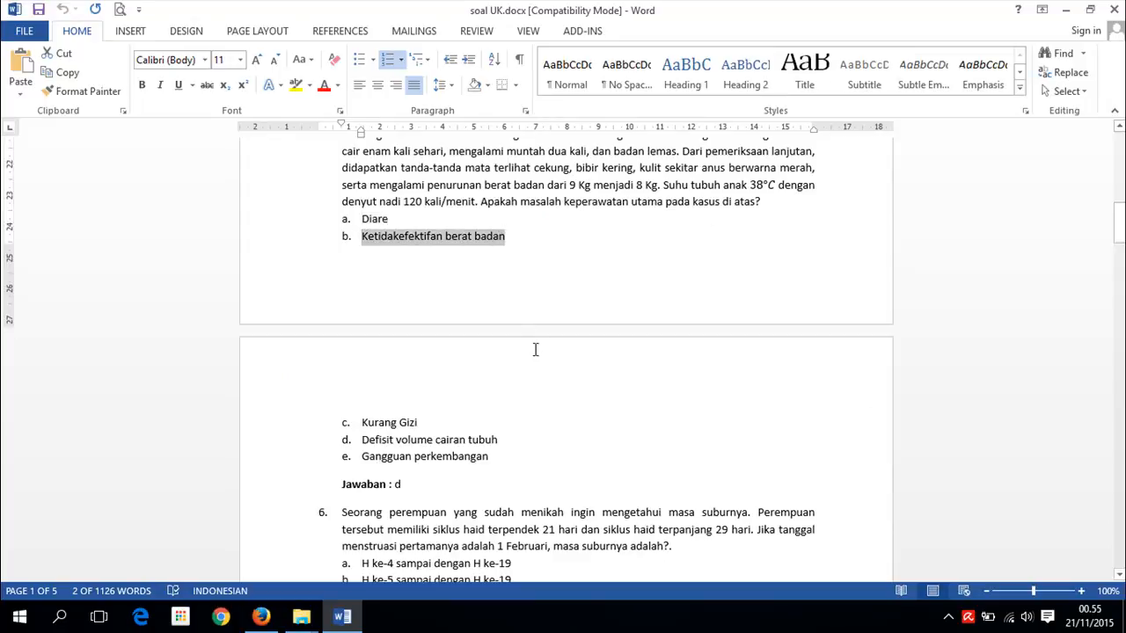
{"action": "left_click", "coordinate": [269, 621]}
{"action": "left_click_drag", "start_coordinate": [414, 276], "coordinate": [309, 266]}
{"action": "left_click", "coordinate": [419, 239]}
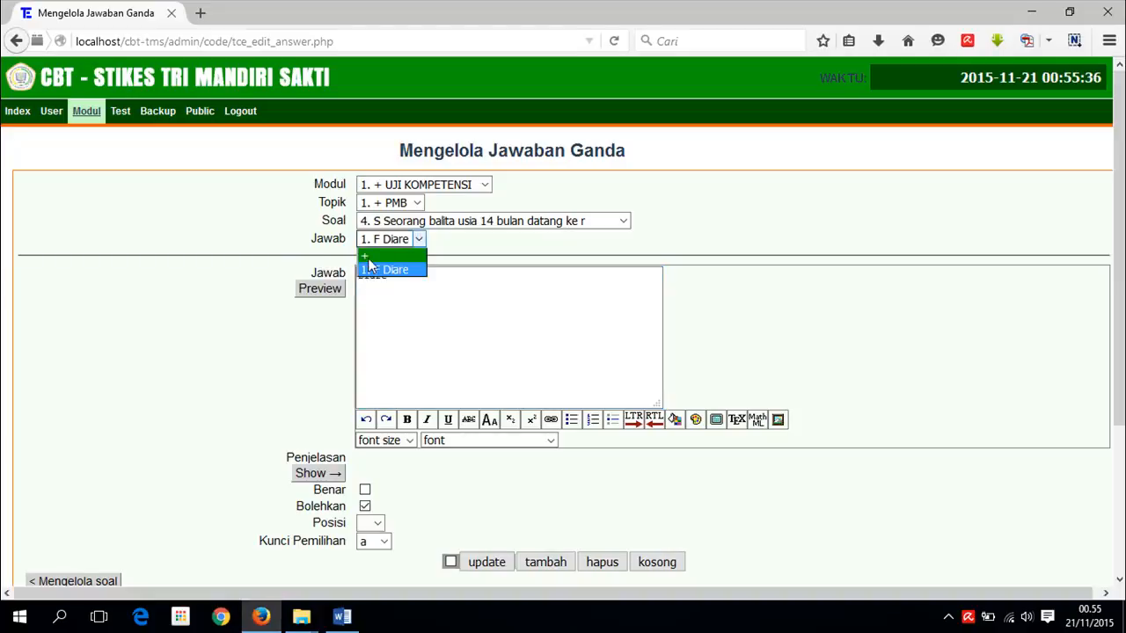
{"action": "left_click", "coordinate": [379, 252]}
{"action": "left_click", "coordinate": [403, 287]}
{"action": "type", "text": "b.\tKetidakefektifan berat badan"}
{"action": "left_click_drag", "start_coordinate": [403, 278], "coordinate": [357, 278]}
{"action": "key", "text": "BackSpace"}
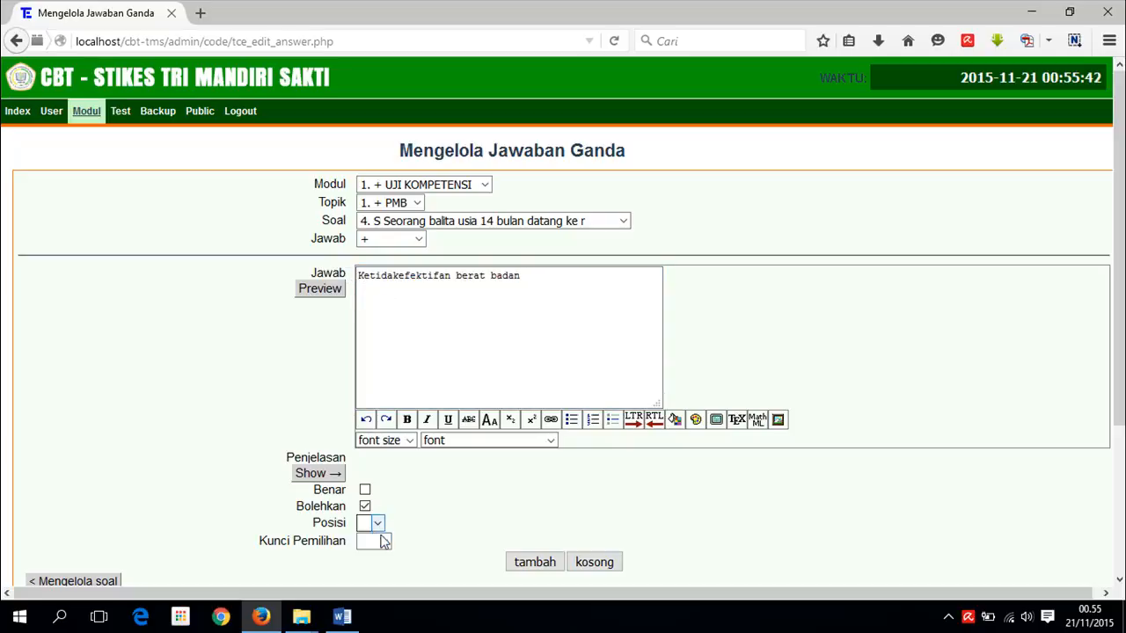
- Set selection key b and save it as answer 2
{"action": "left_click", "coordinate": [382, 541]}
{"action": "left_click_drag", "start_coordinate": [384, 291], "coordinate": [382, 466]}
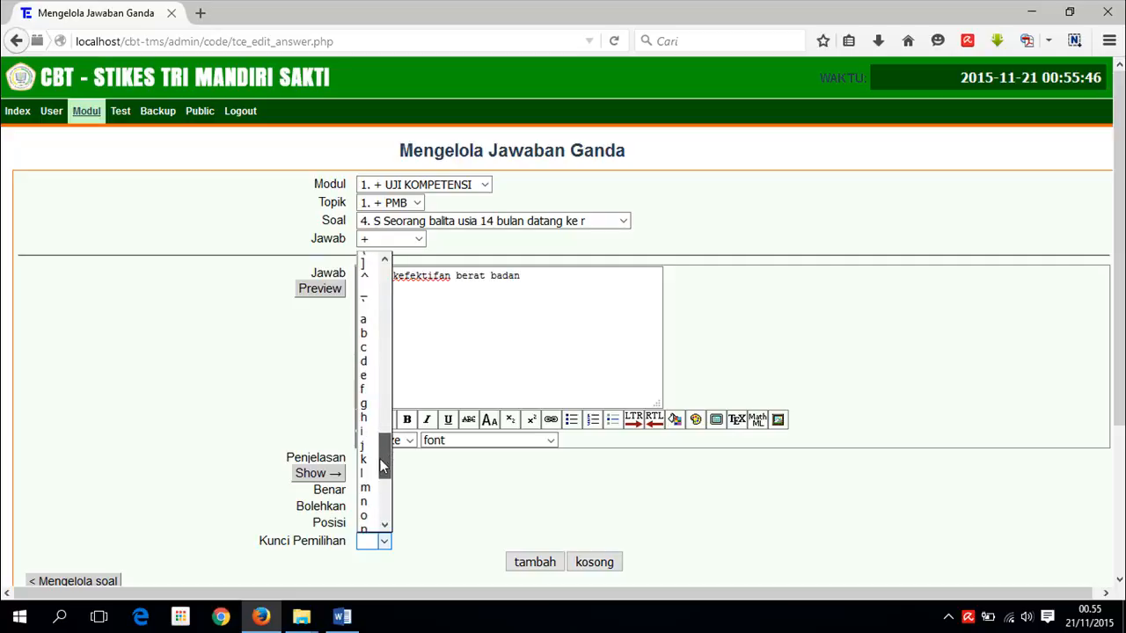
{"action": "left_click", "coordinate": [369, 329]}
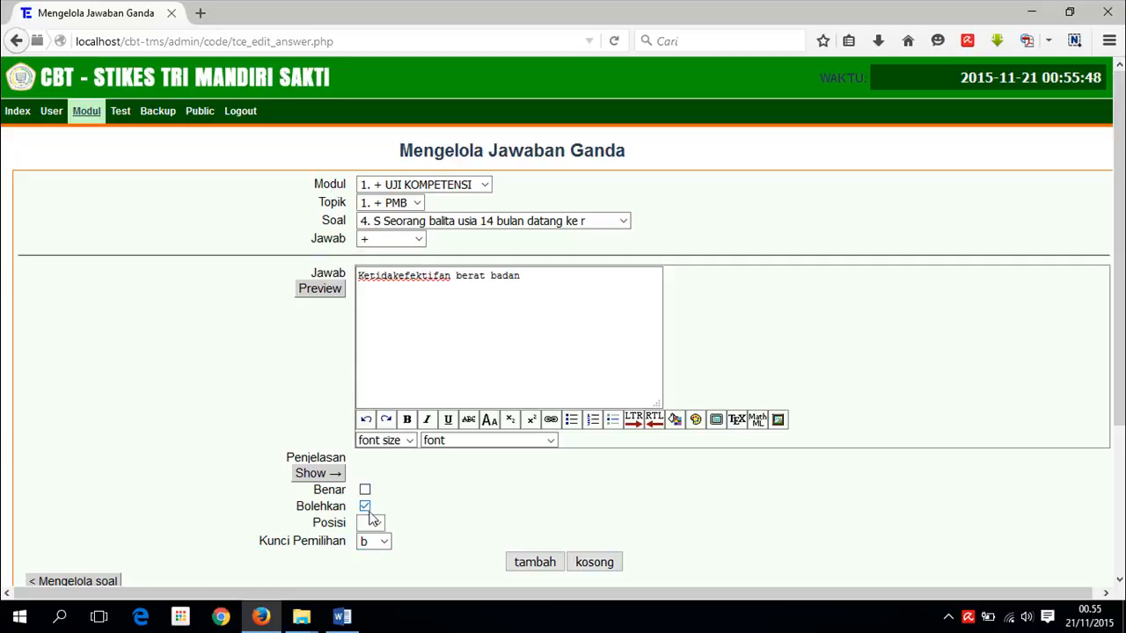
{"action": "left_click", "coordinate": [533, 562]}
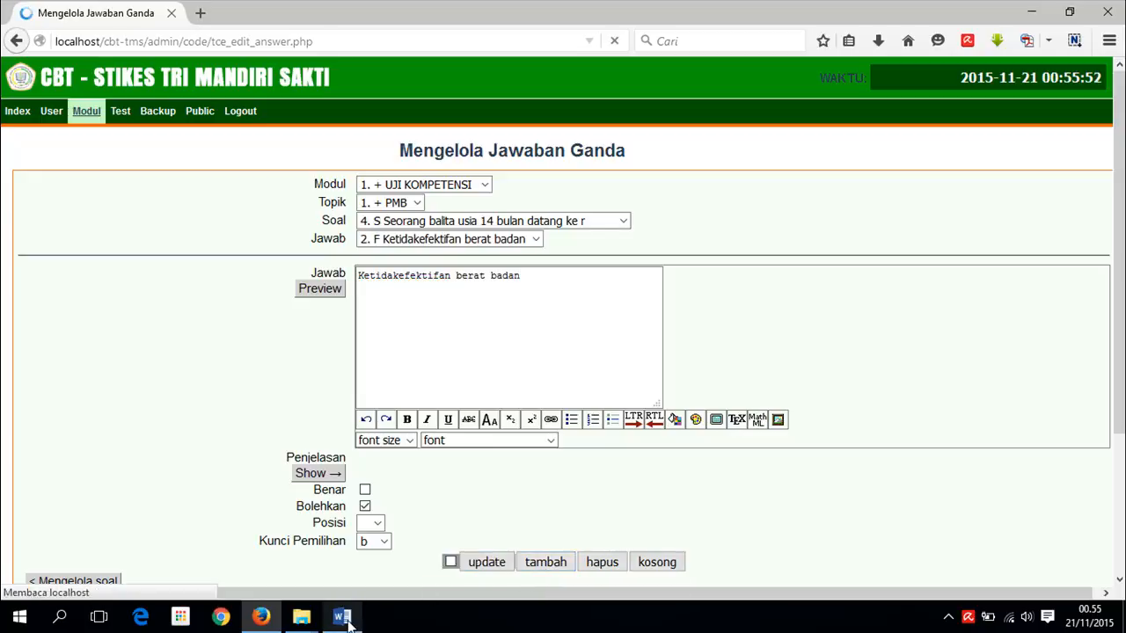
{"action": "left_click", "coordinate": [343, 617]}
- Copy option c, 'Kurang Gizi', from Word and paste it into a new blank answer
{"action": "mouse_move", "coordinate": [361, 424]}
{"action": "left_mouse_down"}
{"action": "mouse_move", "coordinate": [398, 423]}
{"action": "mouse_move", "coordinate": [371, 415]}
{"action": "left_mouse_up"}
{"action": "left_click", "coordinate": [419, 423]}
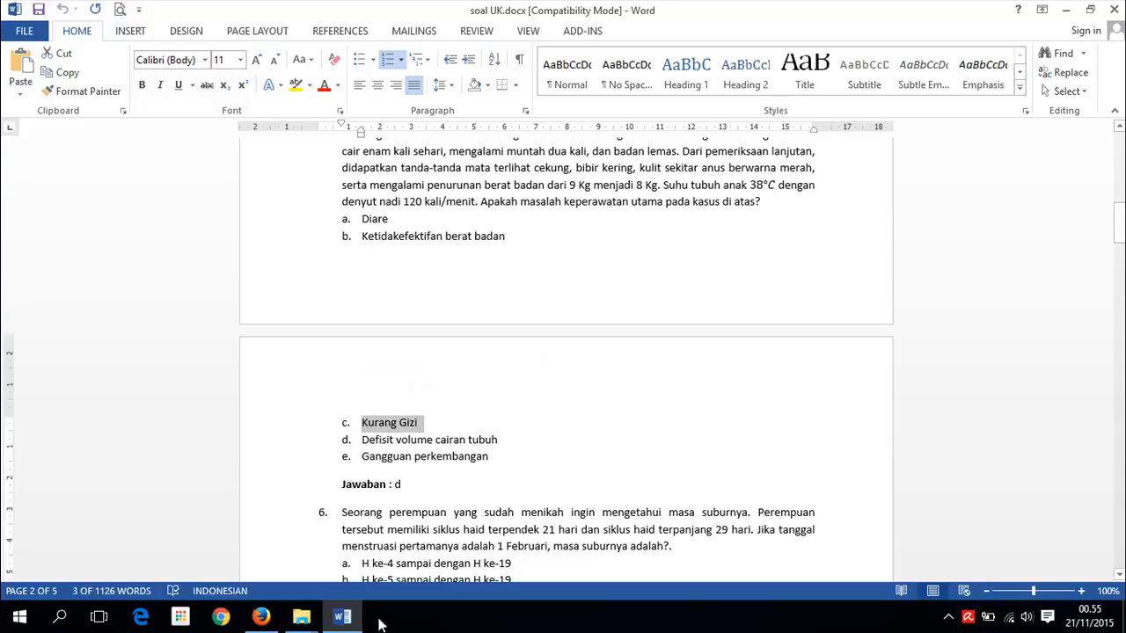
{"action": "left_click", "coordinate": [261, 616]}
{"action": "left_click", "coordinate": [399, 238]}
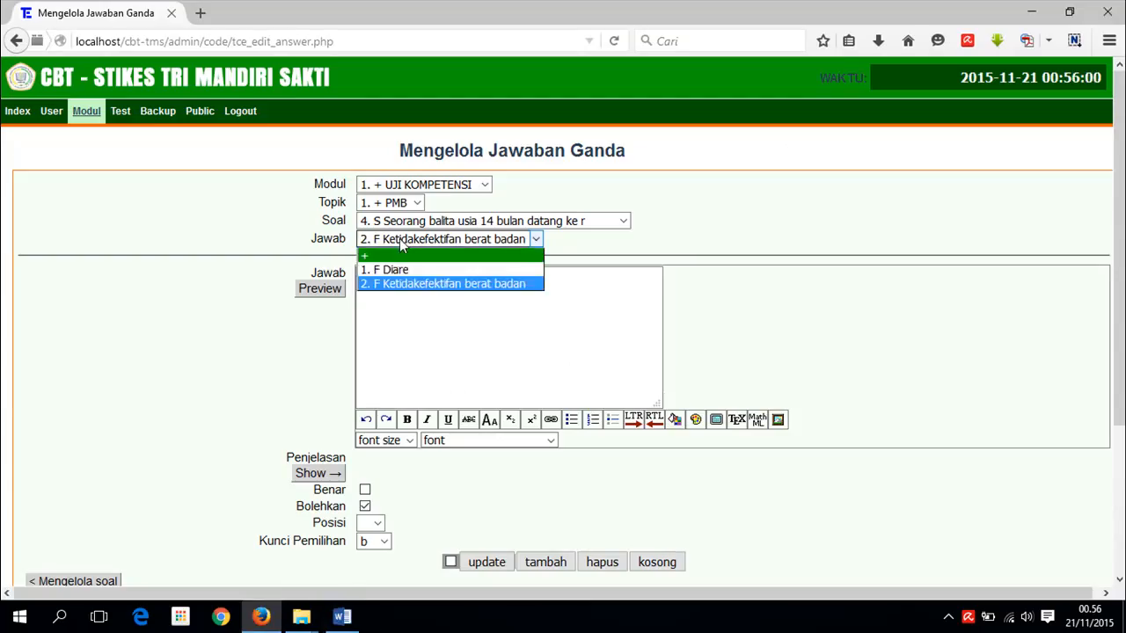
{"action": "left_click", "coordinate": [389, 256]}
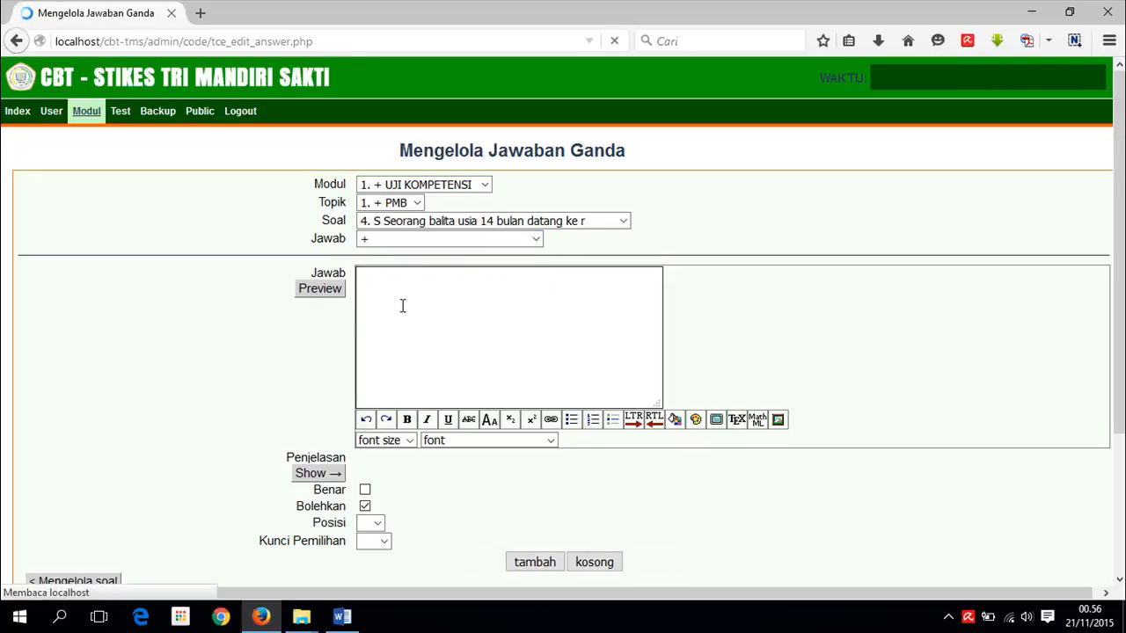
{"action": "left_click", "coordinate": [385, 277]}
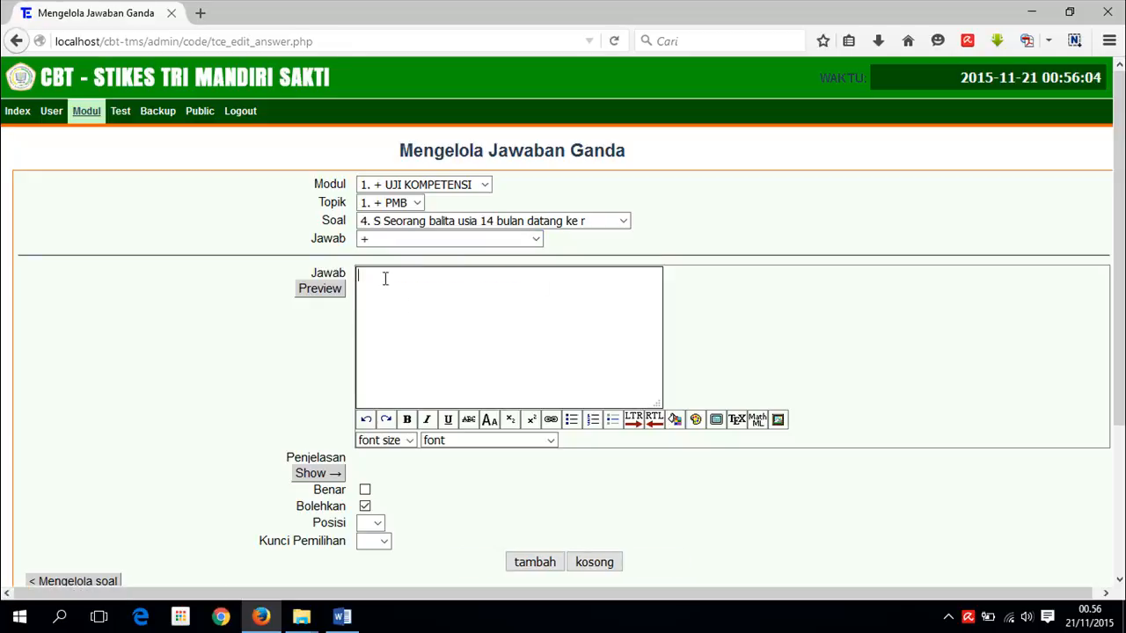
{"action": "type", "text": "c.\tKurang Gizi"}
- Remove the 'c.' prefix, set selection key c and add the answer
{"action": "left_click_drag", "start_coordinate": [402, 277], "coordinate": [357, 278]}
{"action": "key", "text": "BackSpace"}
{"action": "left_click", "coordinate": [381, 541]}
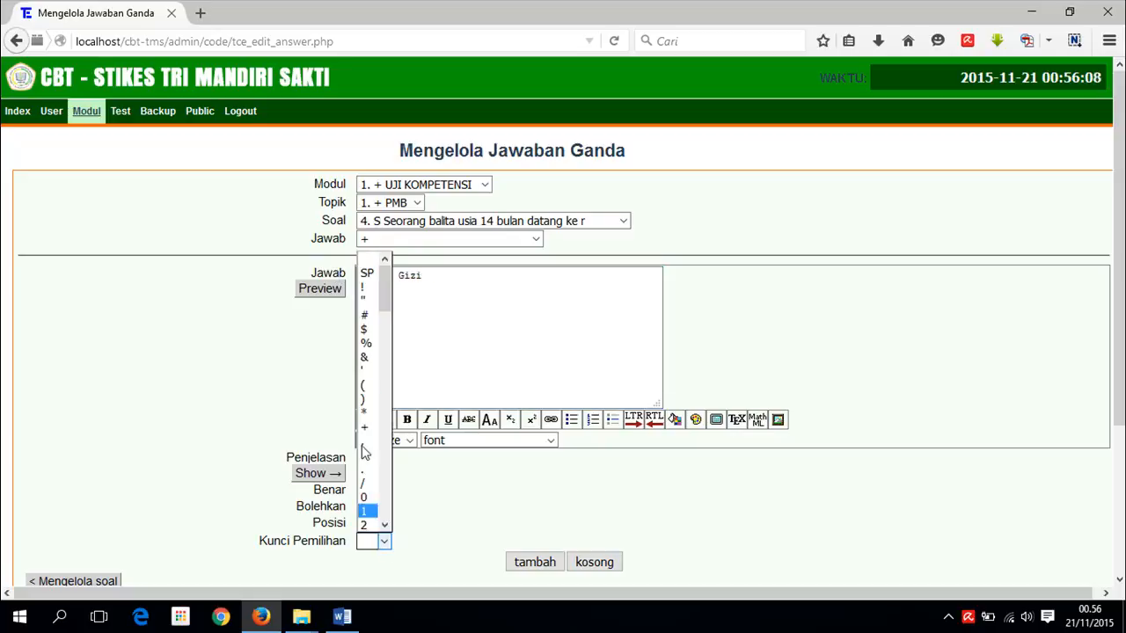
{"action": "left_click_drag", "start_coordinate": [384, 286], "coordinate": [384, 437]}
{"action": "left_click", "coordinate": [364, 395]}
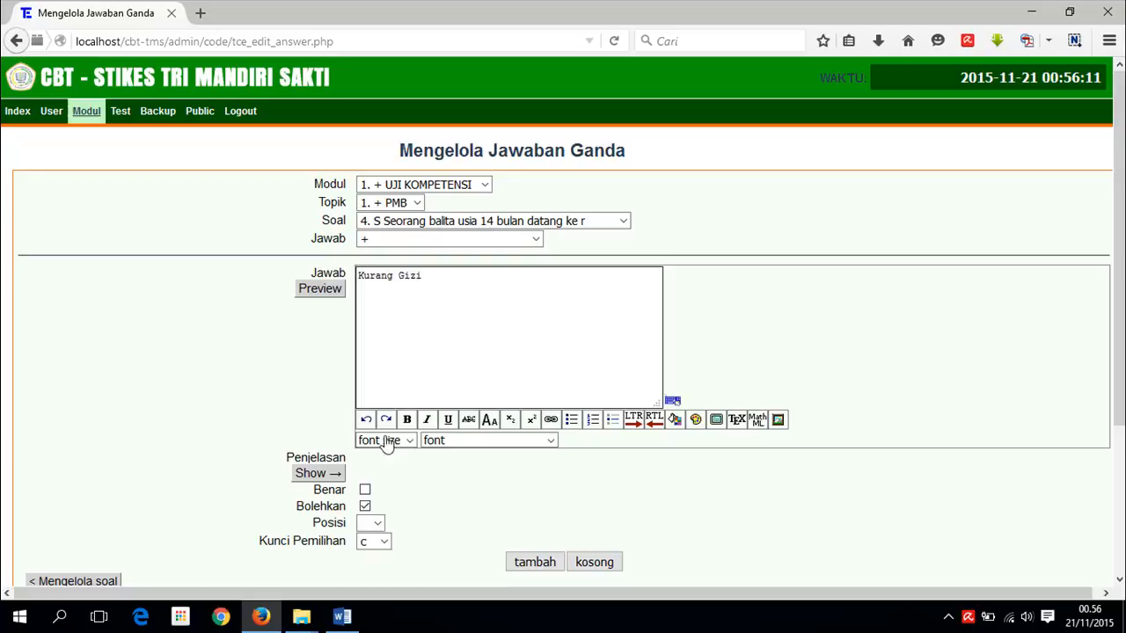
{"action": "left_click", "coordinate": [522, 567]}
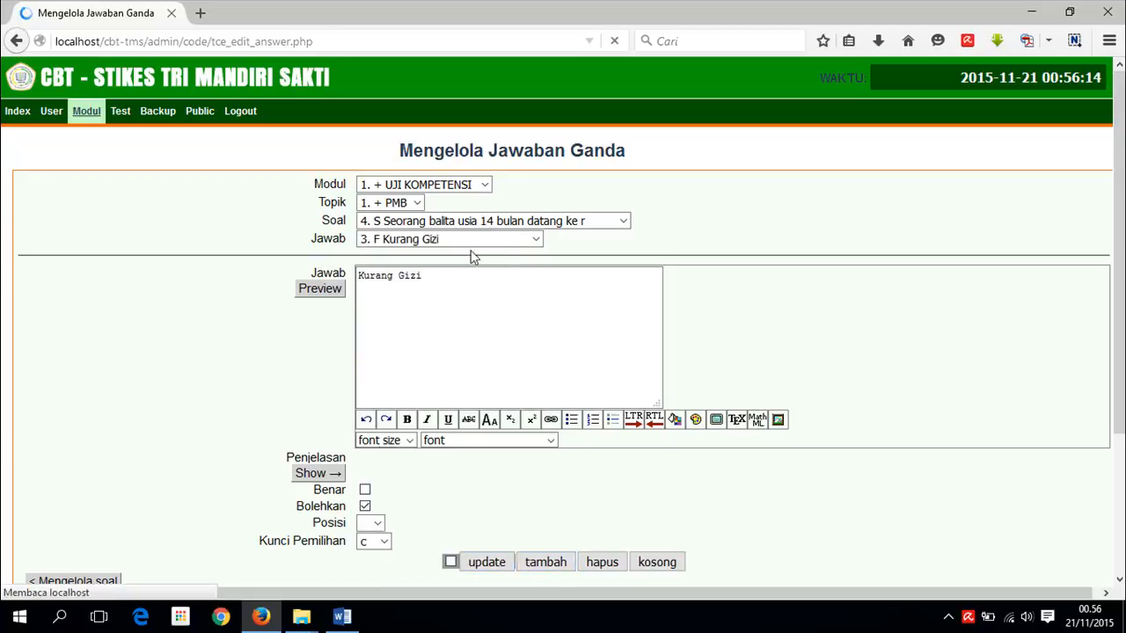
- Copy option d, 'Defisit volume cairan tubuh', from Word into a new blank answer
{"action": "left_click", "coordinate": [342, 616]}
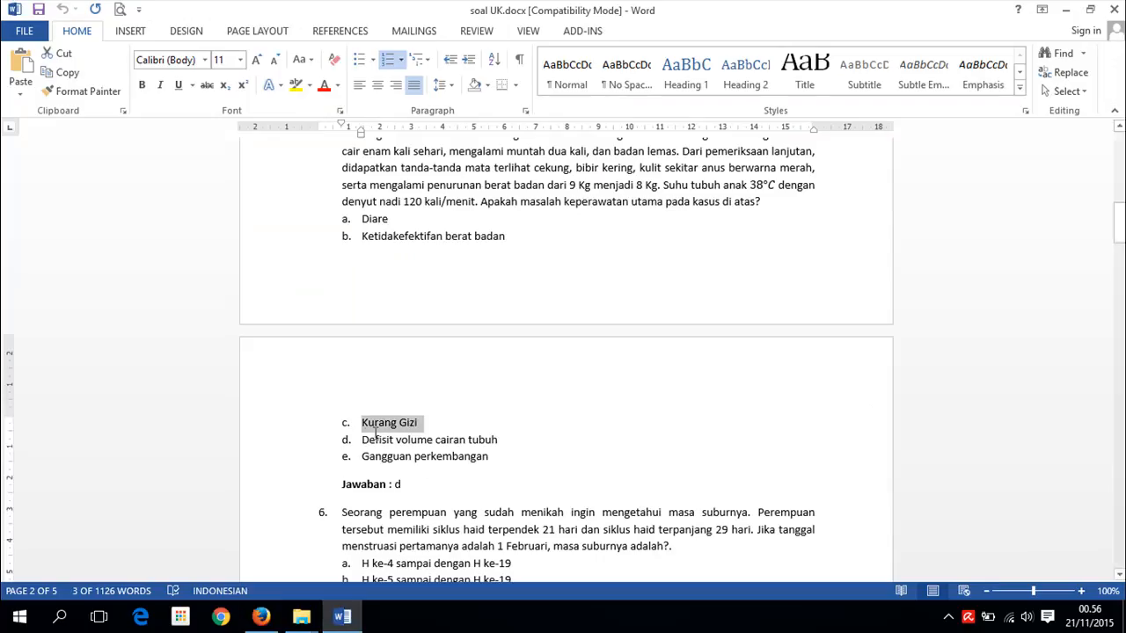
{"action": "left_click_drag", "start_coordinate": [364, 439], "coordinate": [508, 442]}
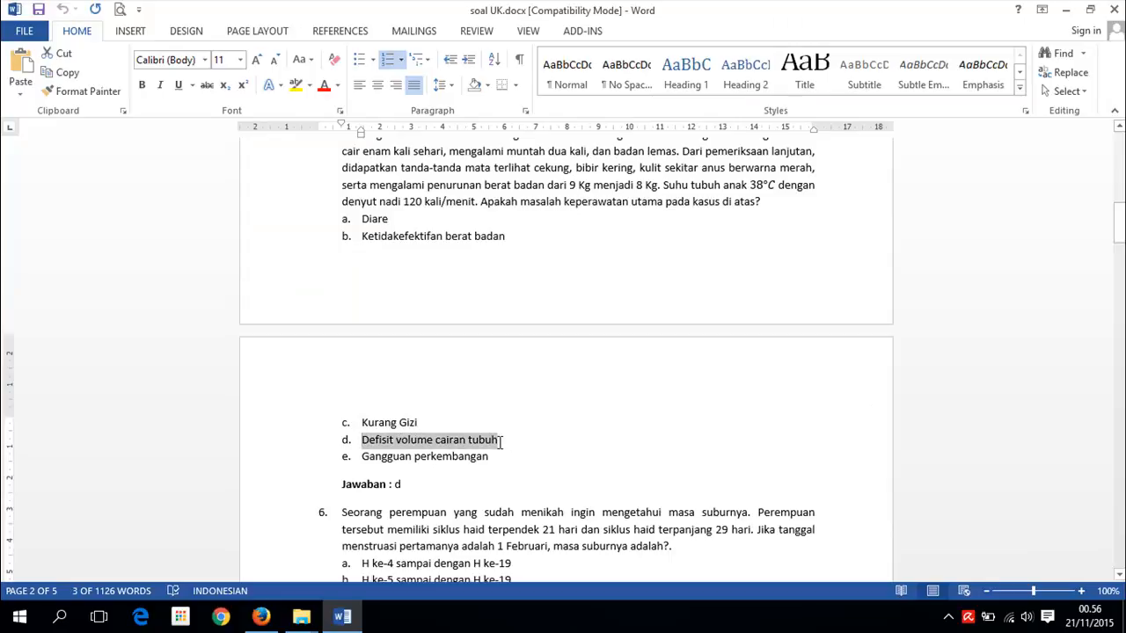
{"action": "left_click", "coordinate": [261, 616]}
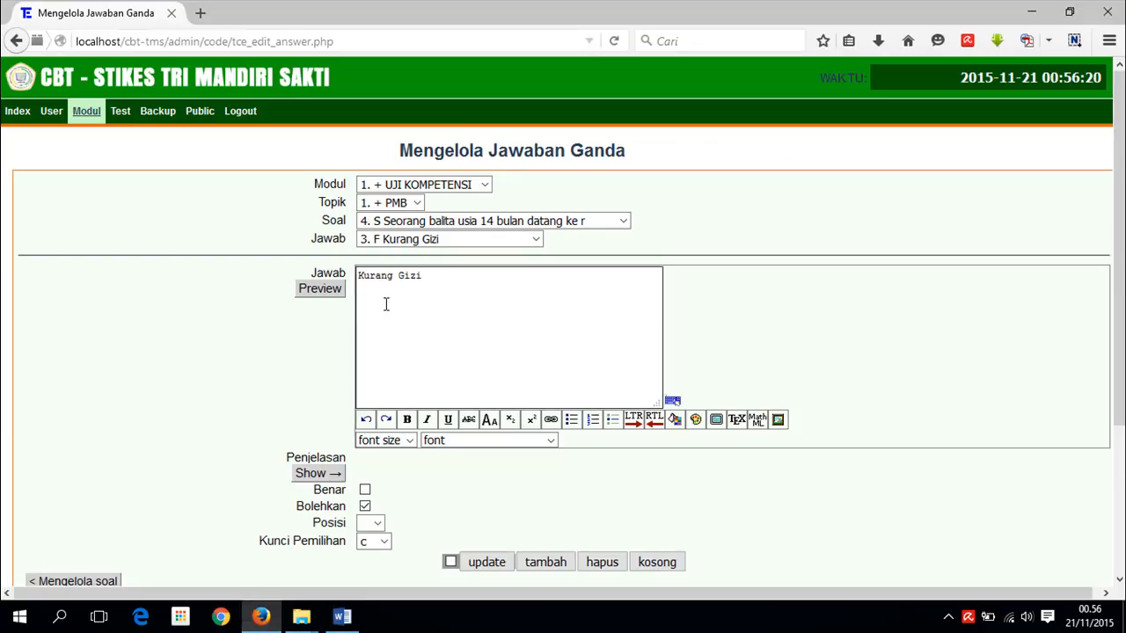
{"action": "left_click", "coordinate": [534, 240]}
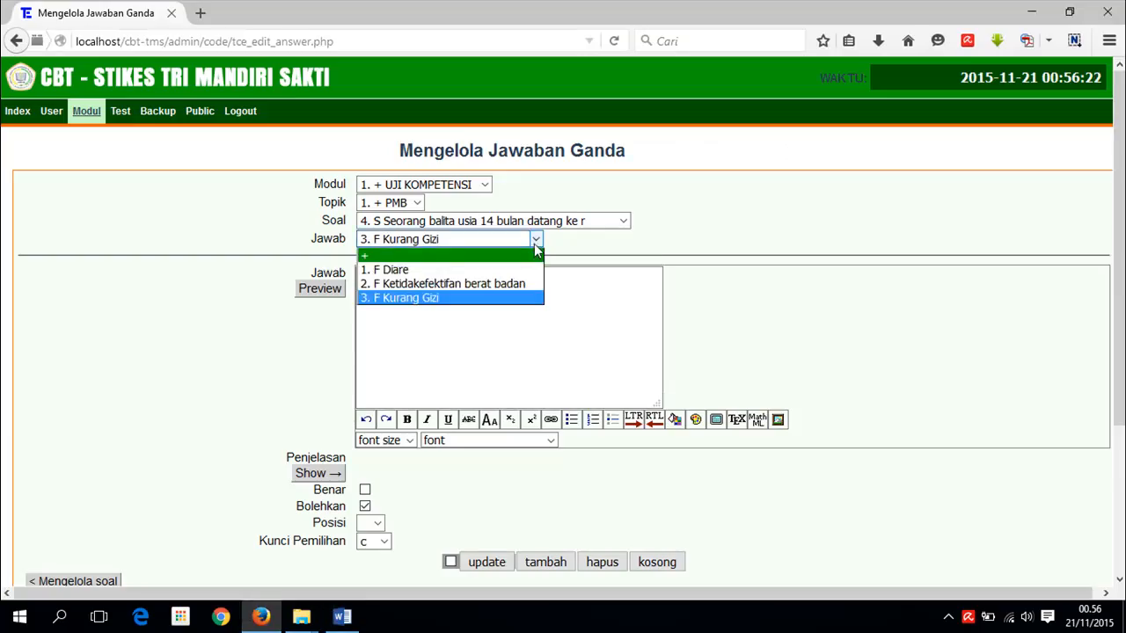
{"action": "left_click", "coordinate": [409, 256]}
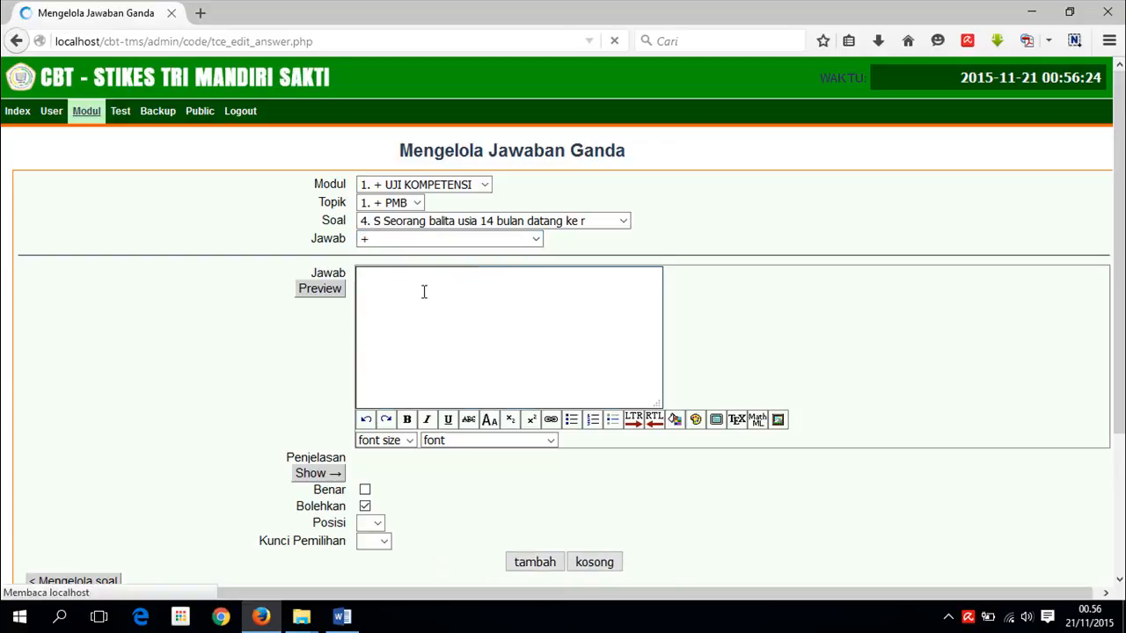
{"action": "type", "text": "d.\tDefisit volume cairan tubuh"}
- Strip the 'd.' prefix, mark the answer correct with selection key d, and add it to question 4
{"action": "left_click_drag", "start_coordinate": [424, 292], "coordinate": [404, 275]}
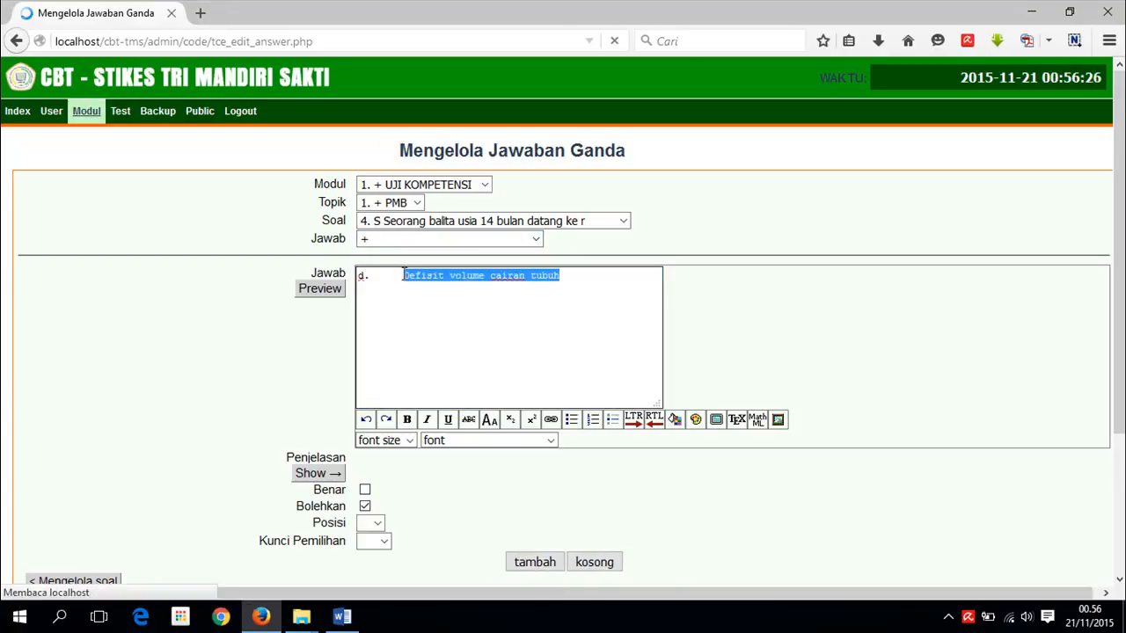
{"action": "left_click", "coordinate": [403, 275]}
{"action": "left_click_drag", "start_coordinate": [401, 275], "coordinate": [282, 259]}
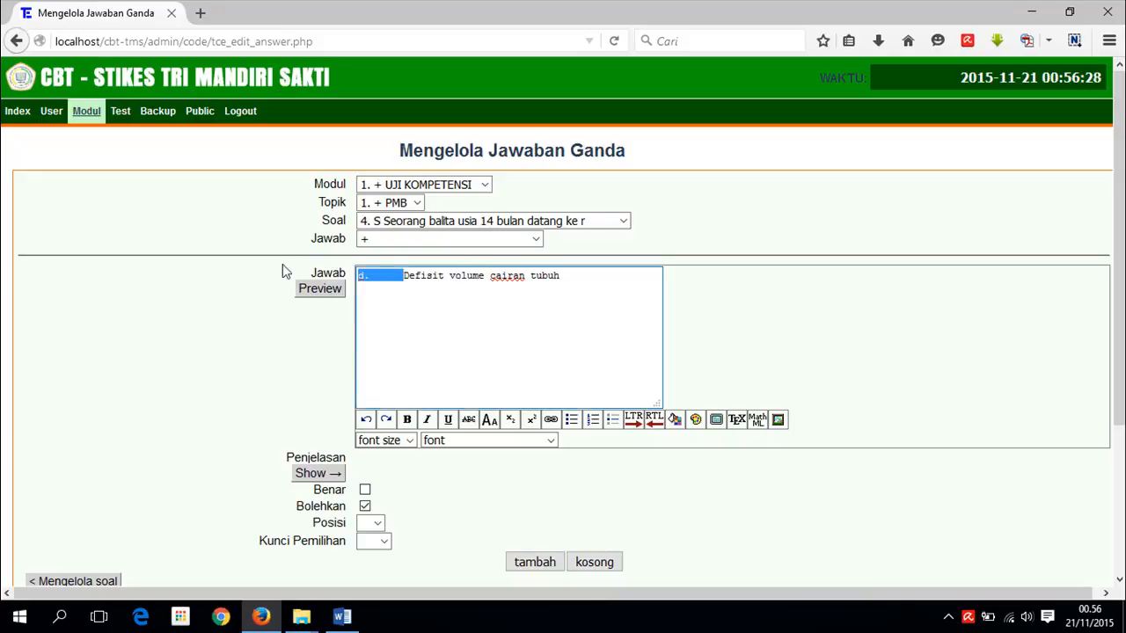
{"action": "key", "text": "Delete"}
{"action": "left_click", "coordinate": [365, 491]}
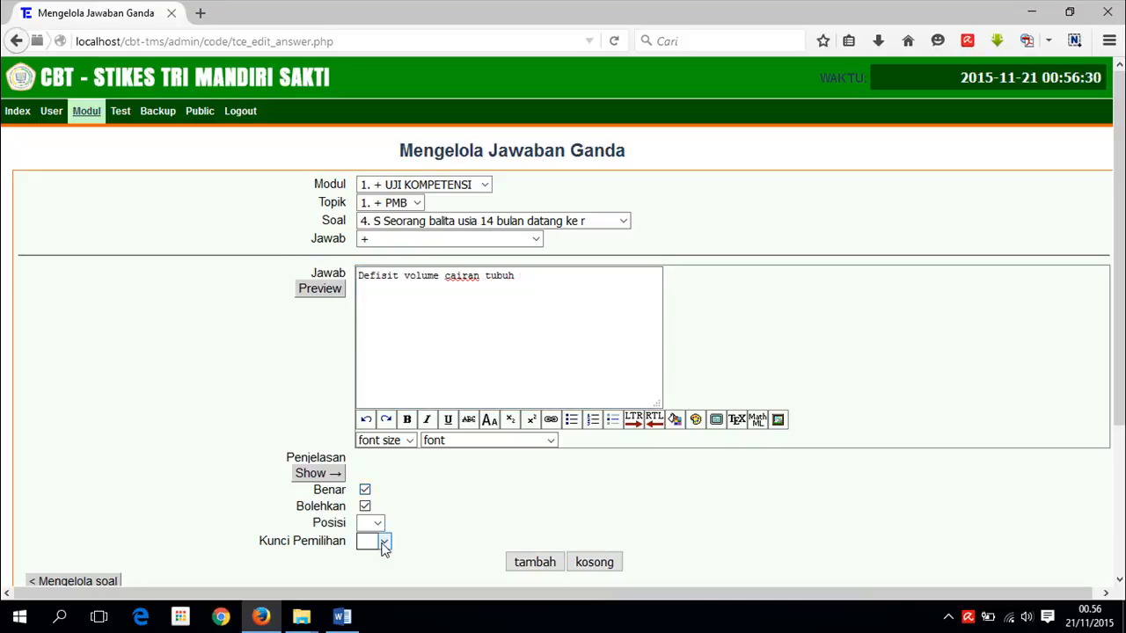
{"action": "left_click", "coordinate": [384, 541]}
{"action": "scroll", "coordinate": [387, 334], "scroll_direction": "down", "scroll_amount": 2}
{"action": "left_click_drag", "start_coordinate": [388, 334], "coordinate": [388, 437]}
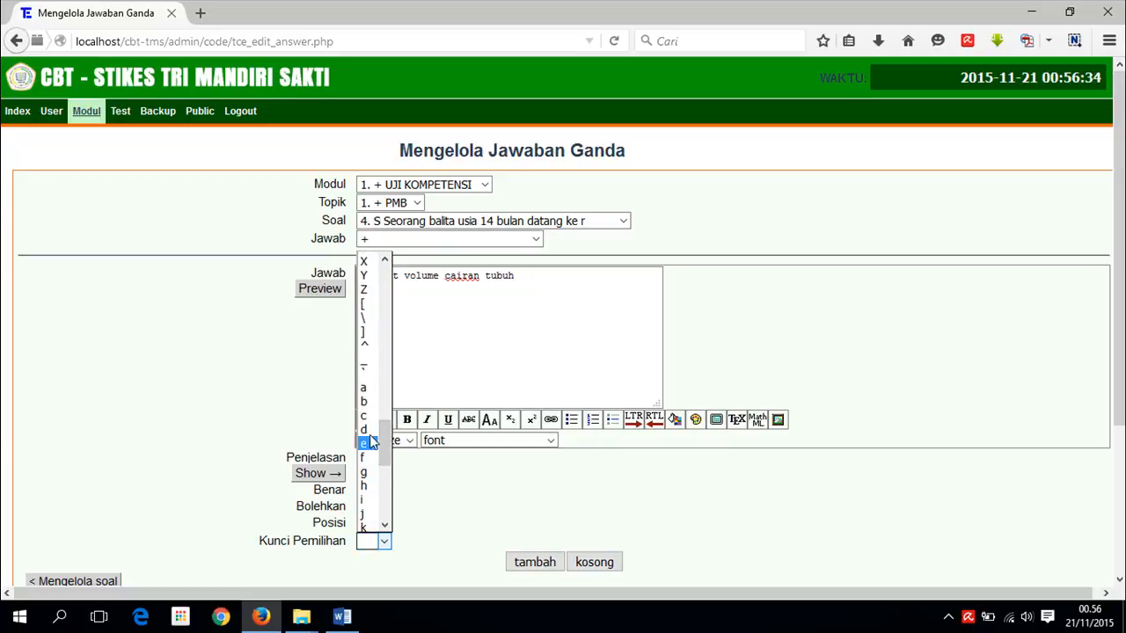
{"action": "left_click", "coordinate": [366, 441]}
{"action": "left_click", "coordinate": [534, 562]}
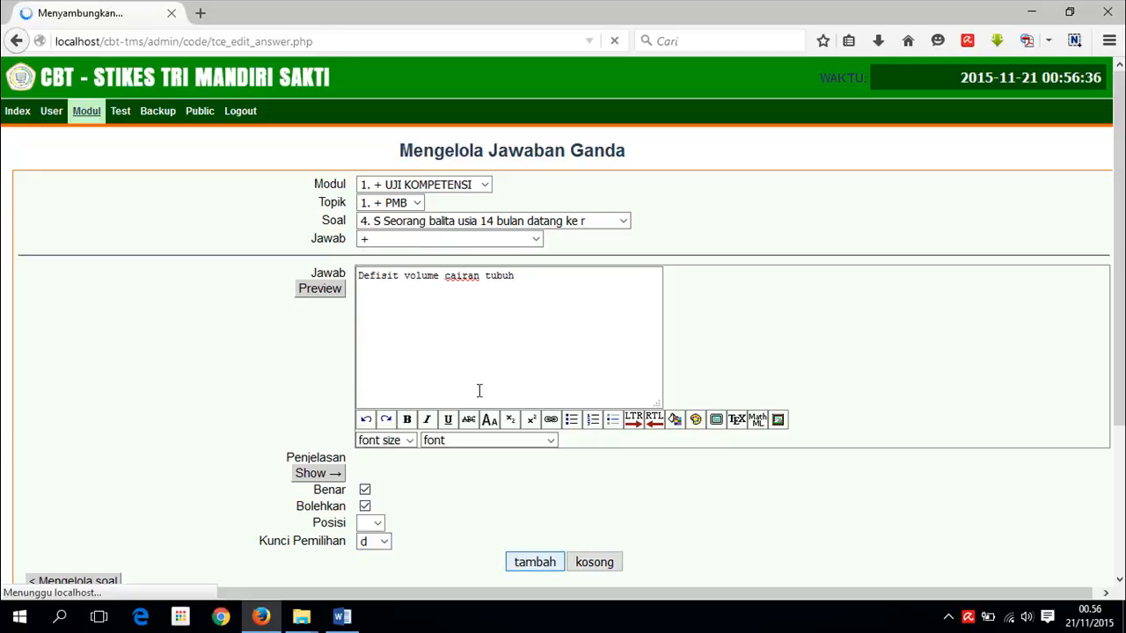
- Copy the next answer, 'Gangguan perkembangan', from the Word document
{"action": "left_click", "coordinate": [343, 618]}
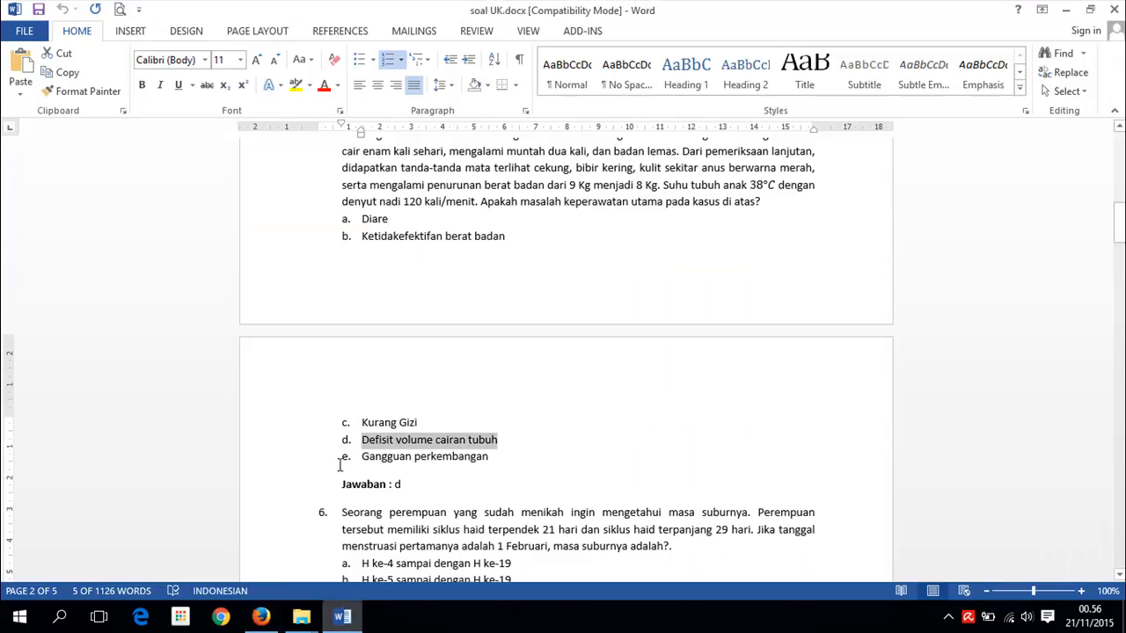
{"action": "left_click_drag", "start_coordinate": [363, 456], "coordinate": [490, 456]}
{"action": "left_click", "coordinate": [261, 618]}
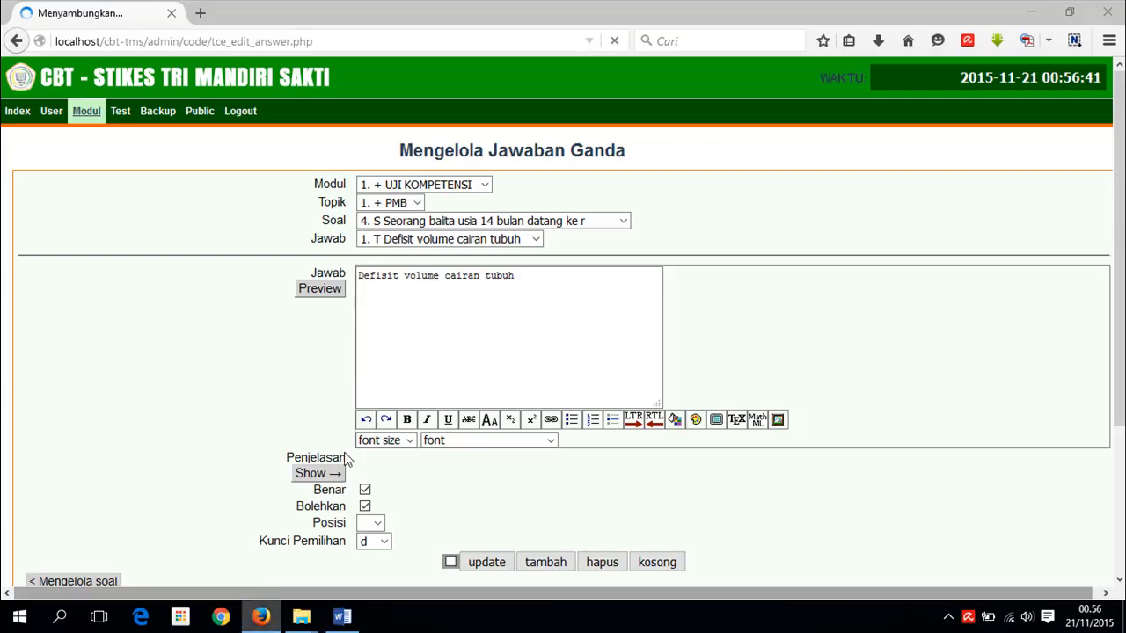
- Paste 'Gangguan perkembangan' into a new blank answer and remove its 'e.' prefix
{"action": "left_click", "coordinate": [493, 240]}
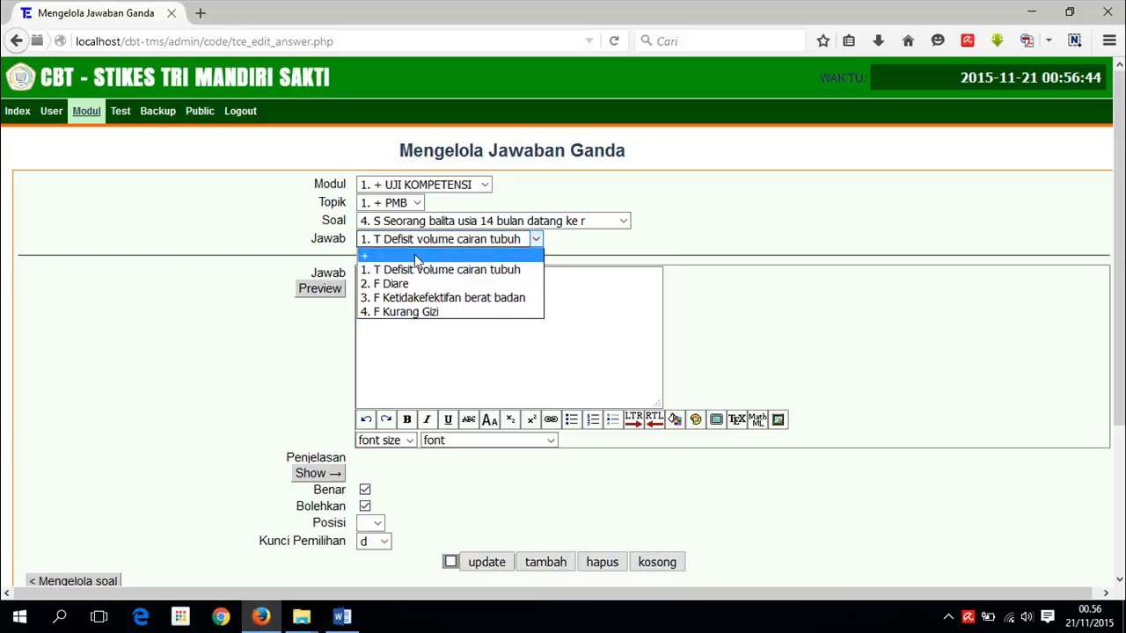
{"action": "left_click", "coordinate": [492, 253]}
{"action": "left_click", "coordinate": [400, 324]}
{"action": "type", "text": "e.\tGangguan perkembangan"}
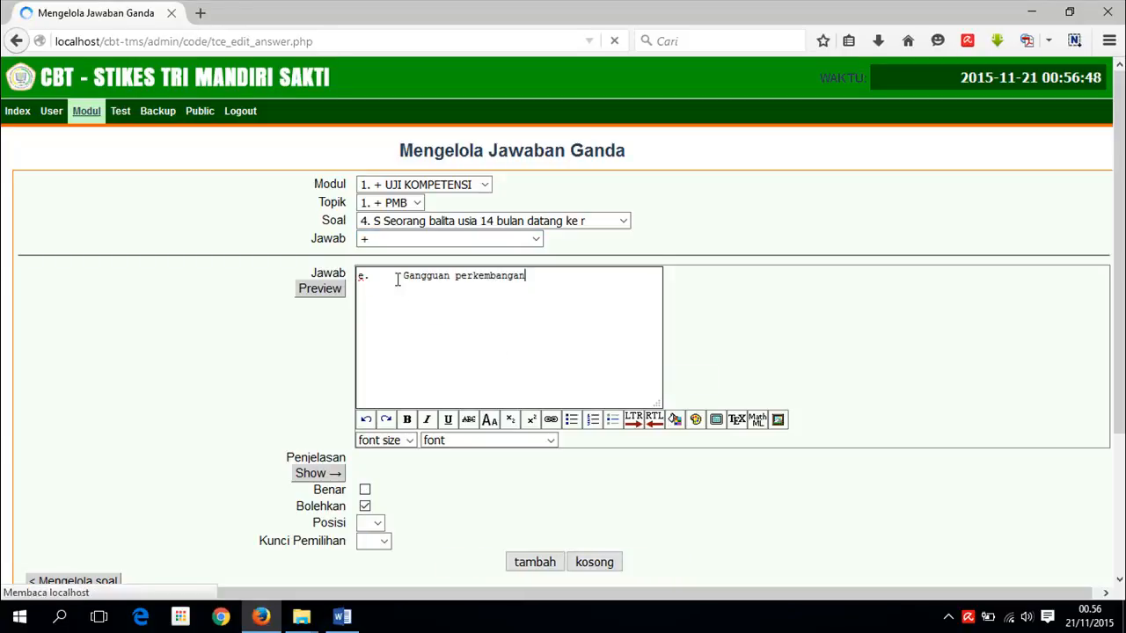
{"action": "left_click_drag", "start_coordinate": [401, 275], "coordinate": [346, 273]}
{"action": "key", "text": "Delete"}
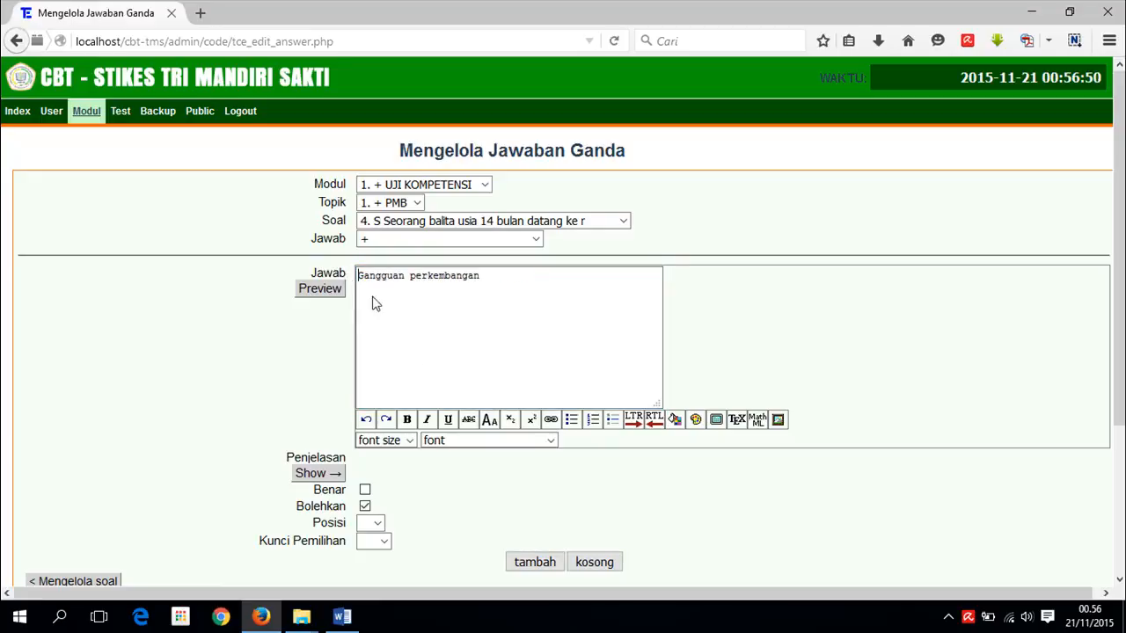
- Set selection key e and add the answer, left marked incorrect
{"action": "left_click", "coordinate": [384, 543]}
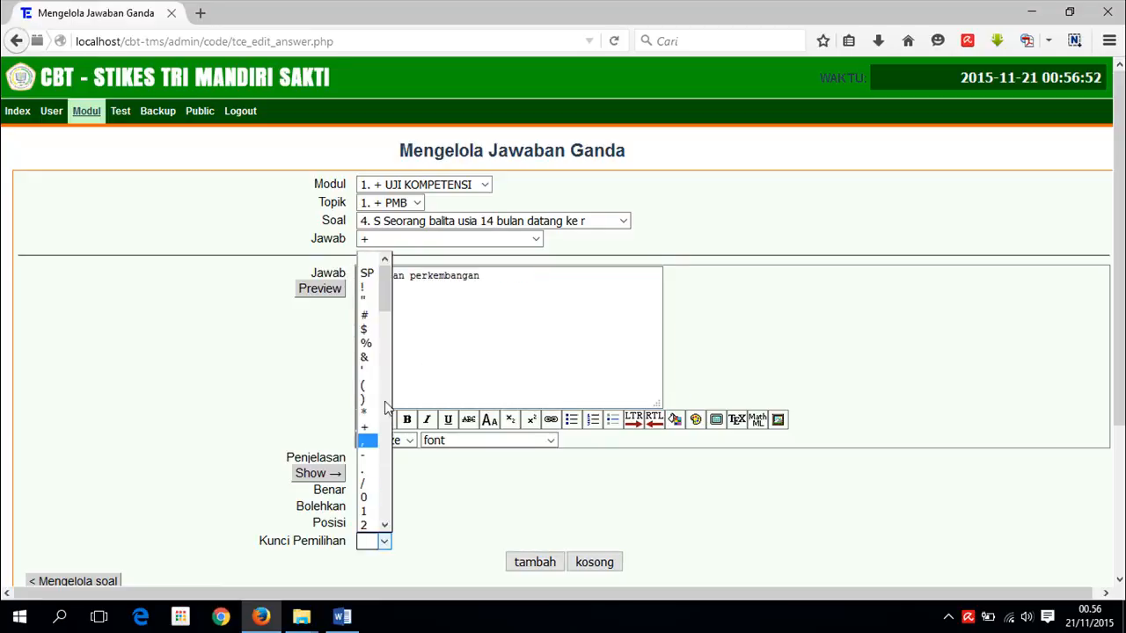
{"action": "left_click_drag", "start_coordinate": [387, 291], "coordinate": [385, 453]}
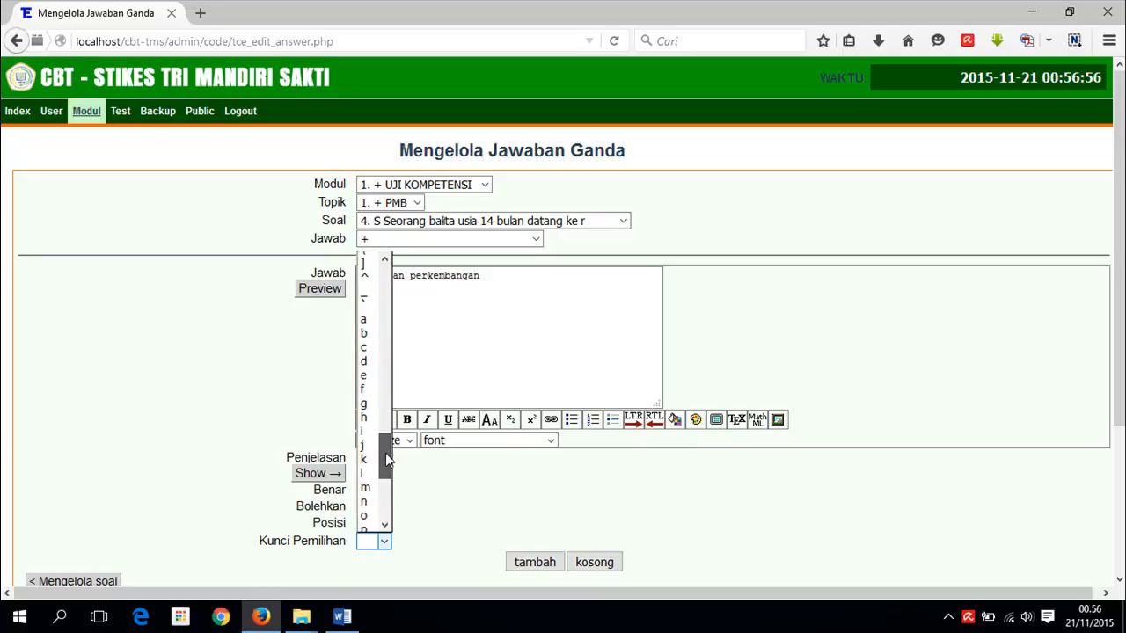
{"action": "left_click", "coordinate": [366, 384]}
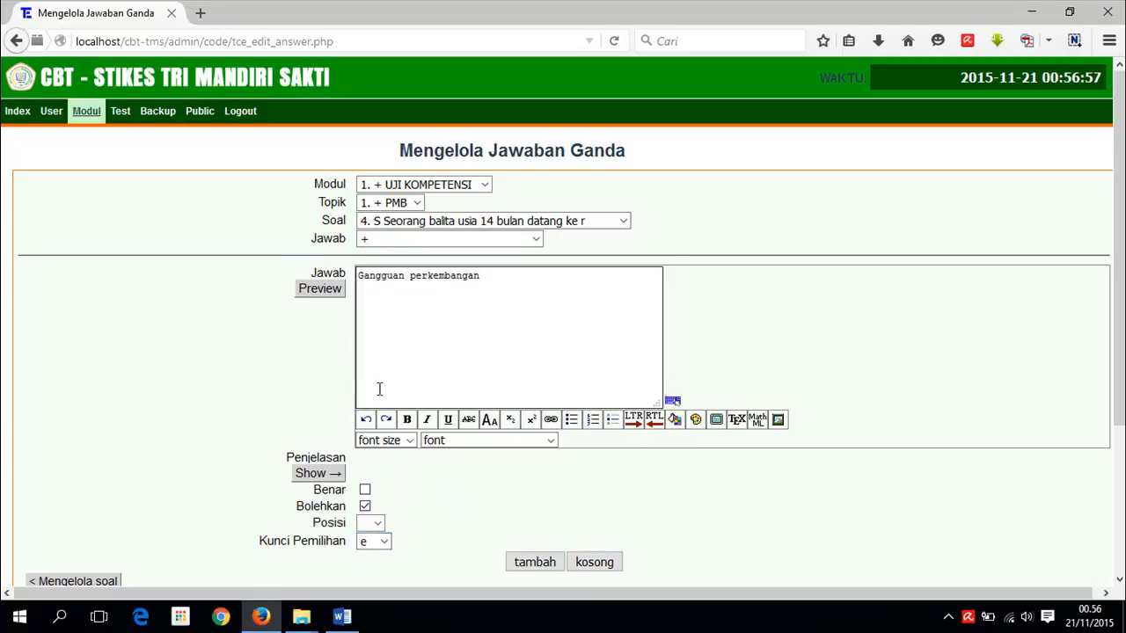
{"action": "left_click", "coordinate": [536, 563]}
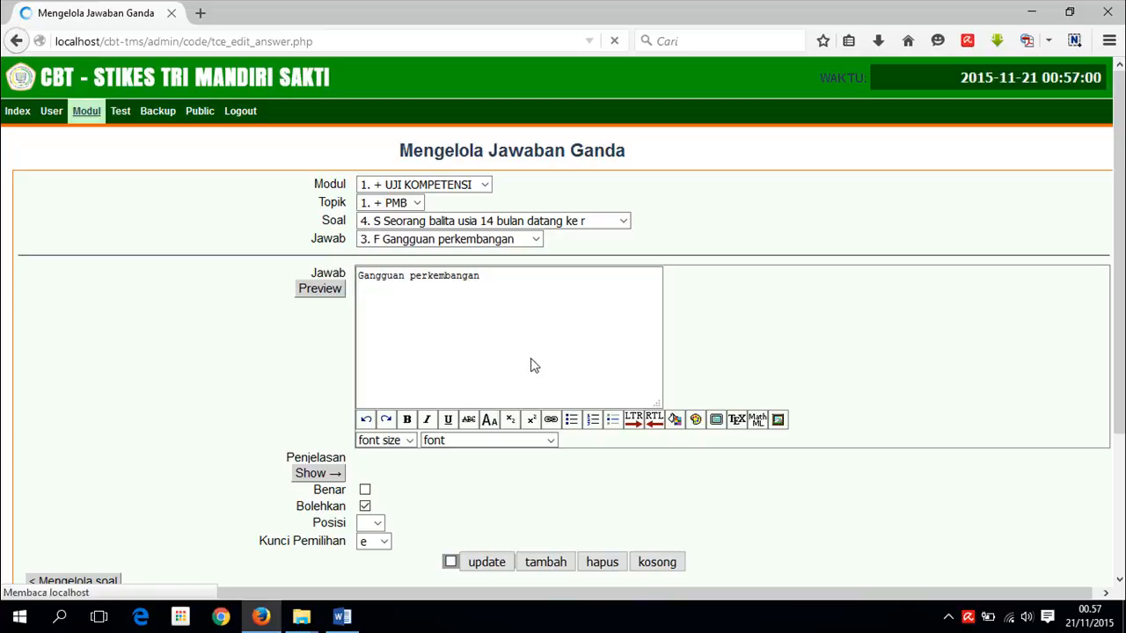
{"action": "scroll", "coordinate": [518, 315], "scroll_direction": "down", "scroll_amount": 3}
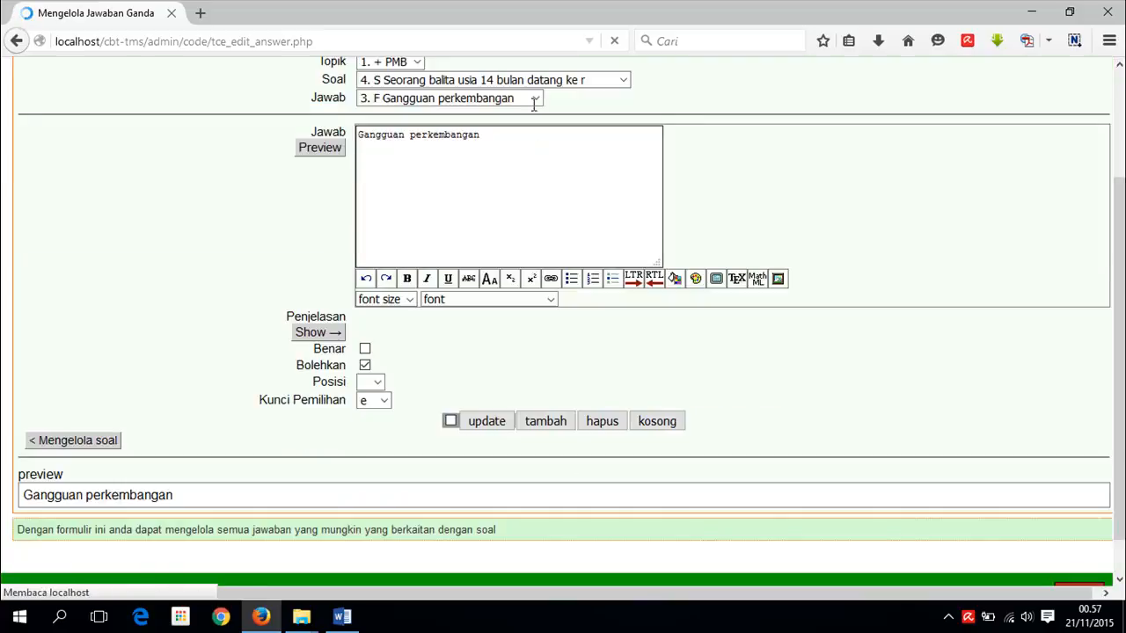
- Review question 4's answers and the PMB question list, then go to Modul > Import
{"action": "left_click", "coordinate": [537, 194]}
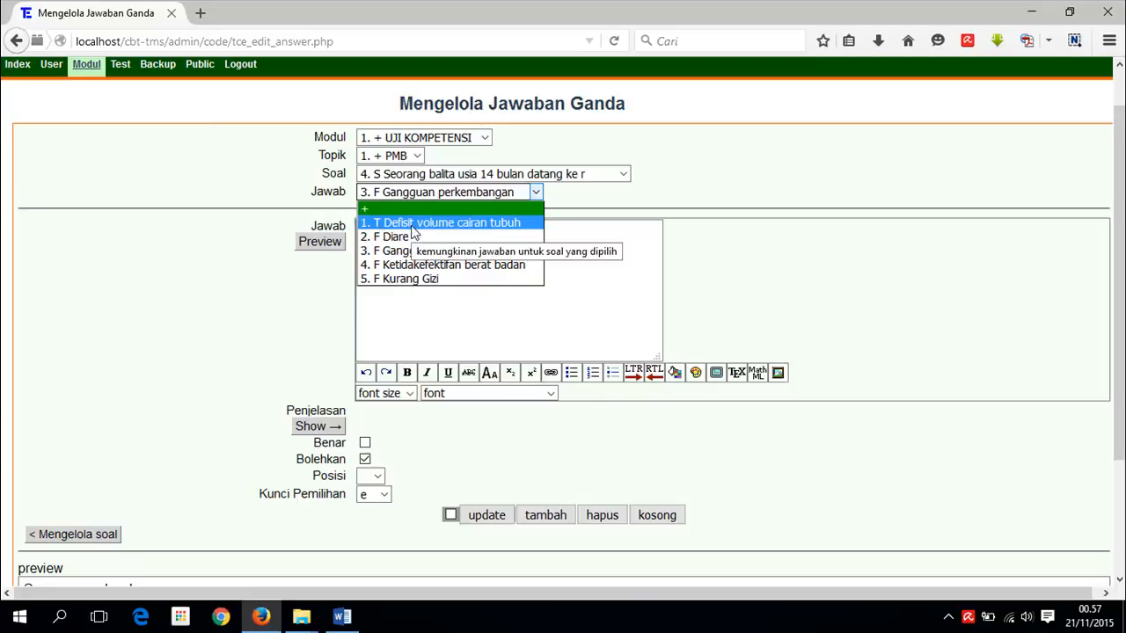
{"action": "left_click", "coordinate": [803, 463]}
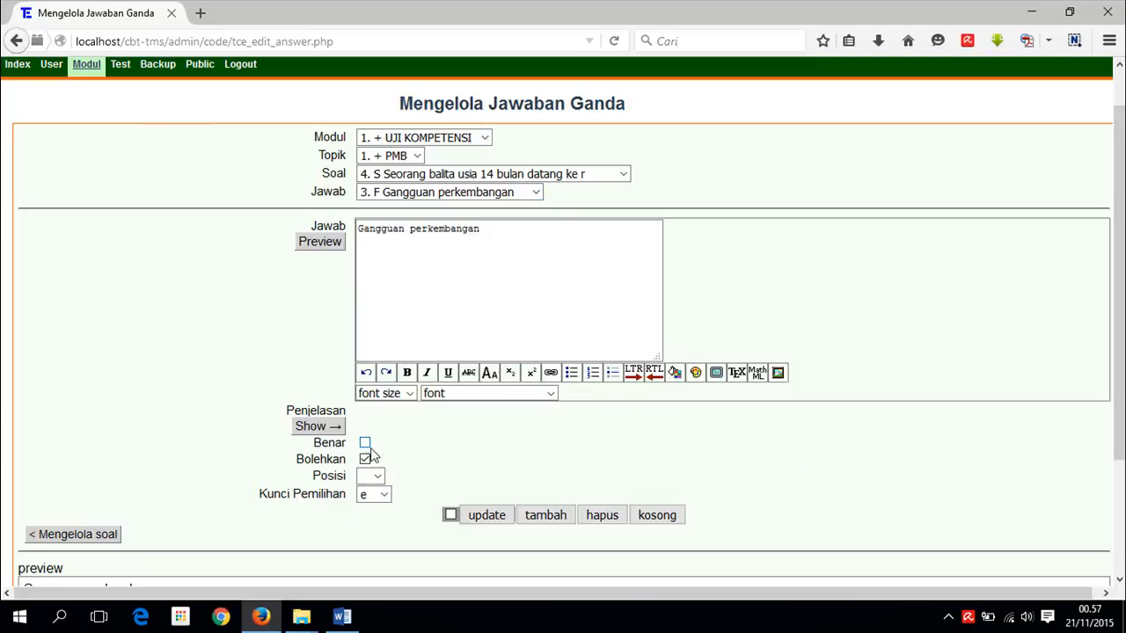
{"action": "left_click", "coordinate": [72, 533]}
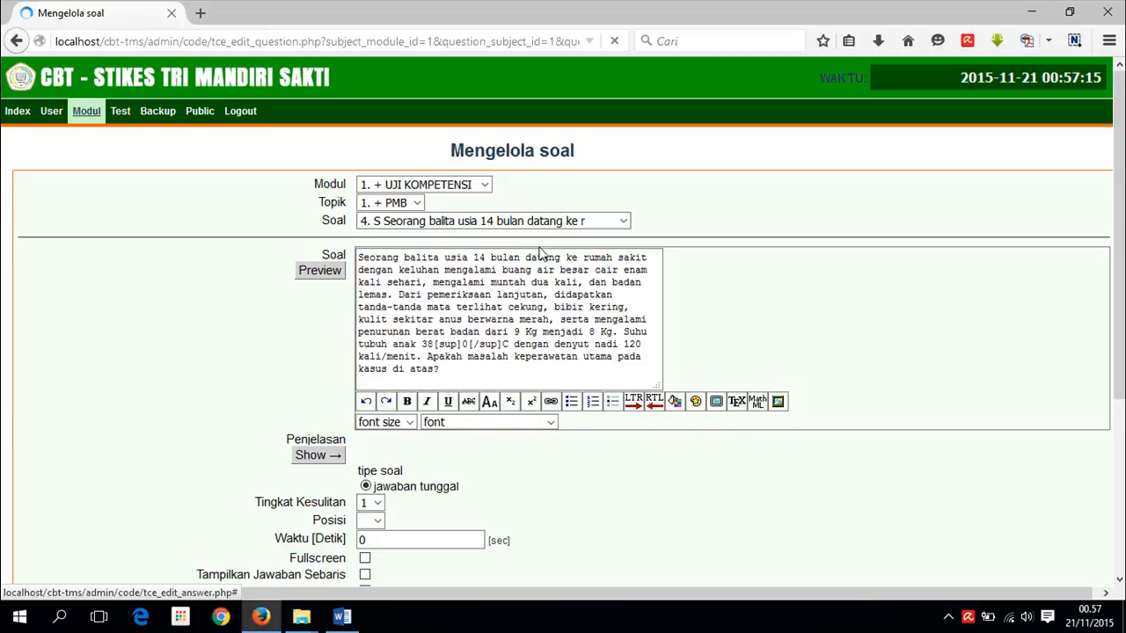
{"action": "left_click", "coordinate": [628, 222]}
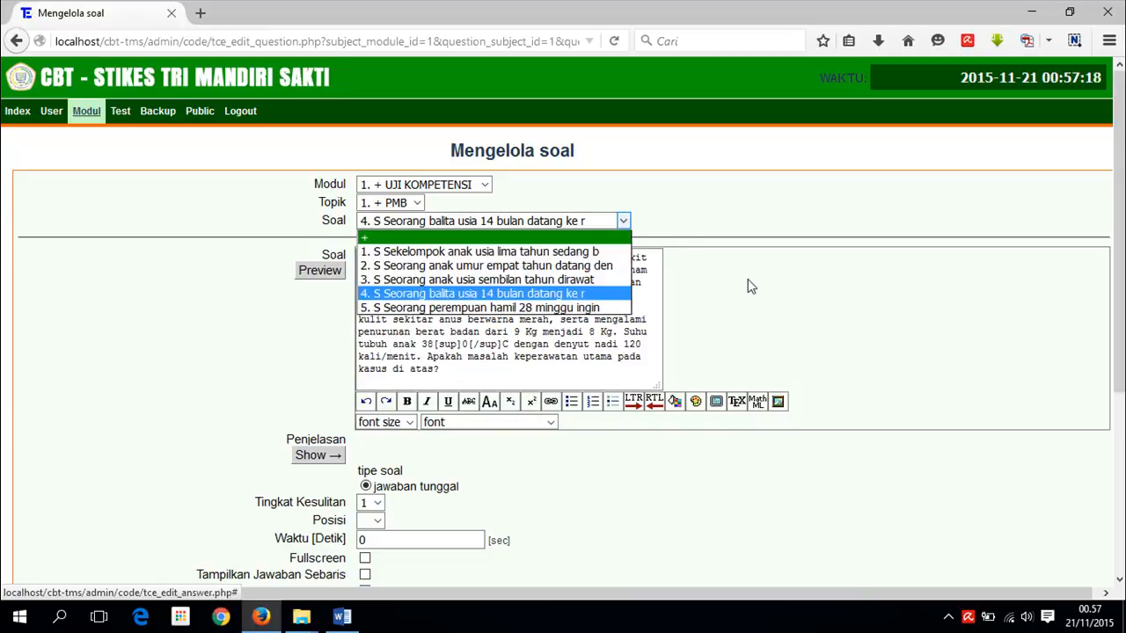
{"action": "mouse_move", "coordinate": [92, 119]}
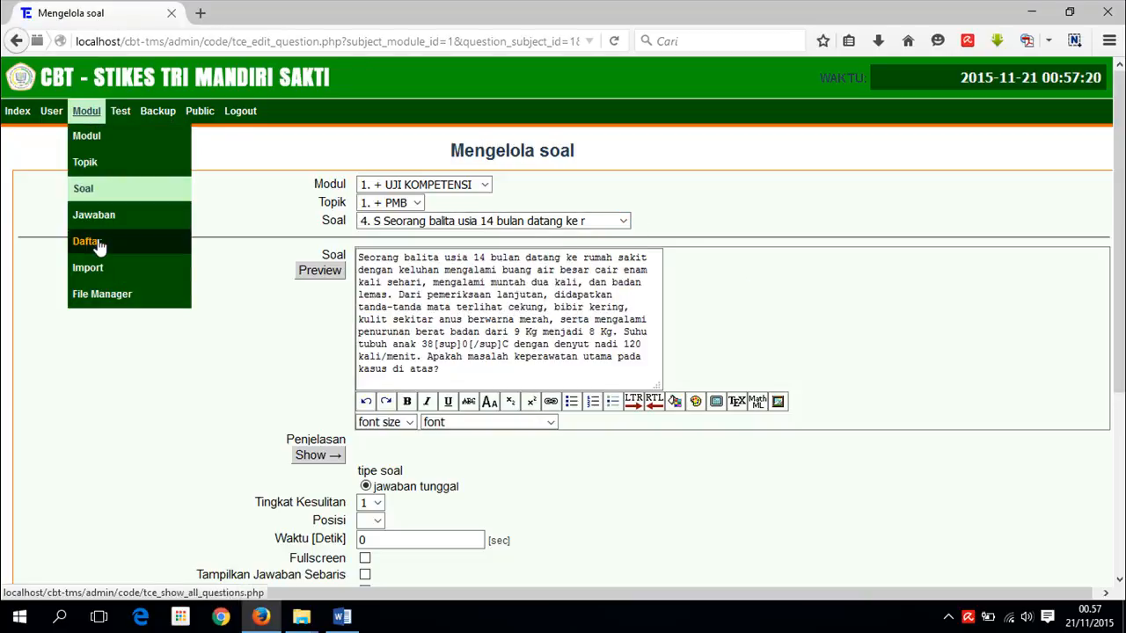
{"action": "left_click", "coordinate": [90, 270]}
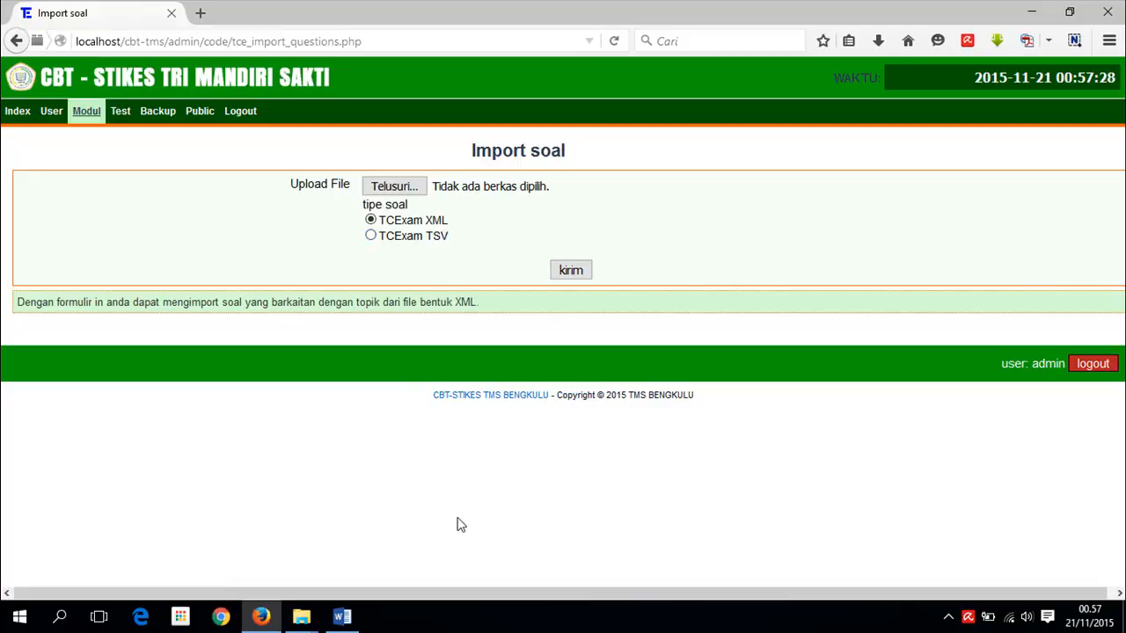
- Open Format Soal.xlsx from the TMS folder window in File Explorer
{"action": "left_click", "coordinate": [296, 626]}
{"action": "left_click", "coordinate": [357, 578]}
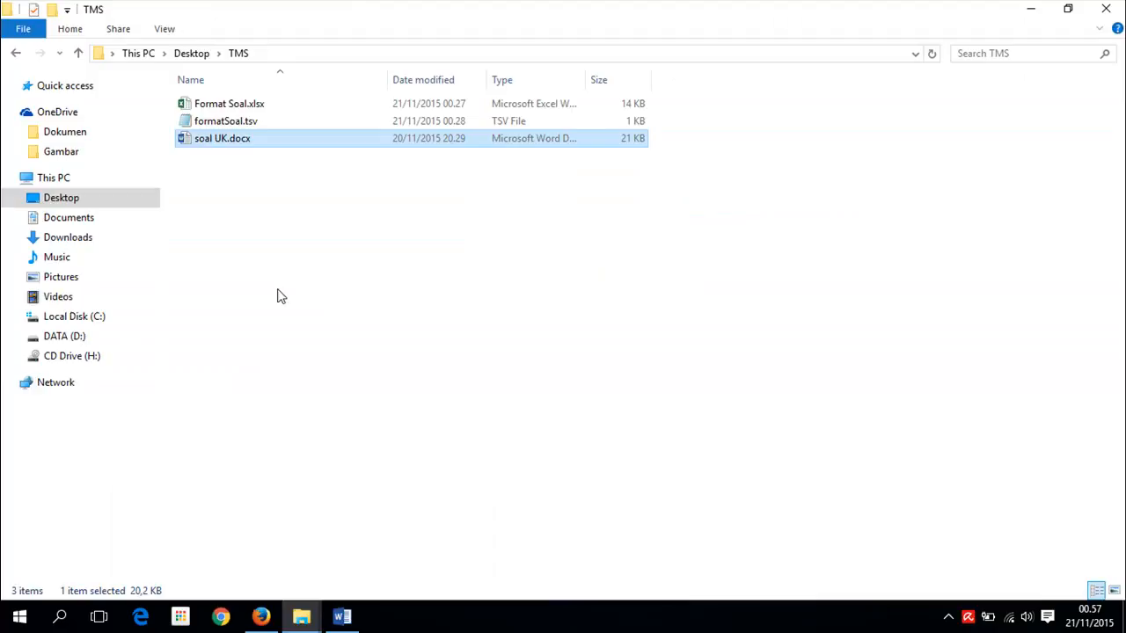
{"action": "double_click", "coordinate": [234, 105]}
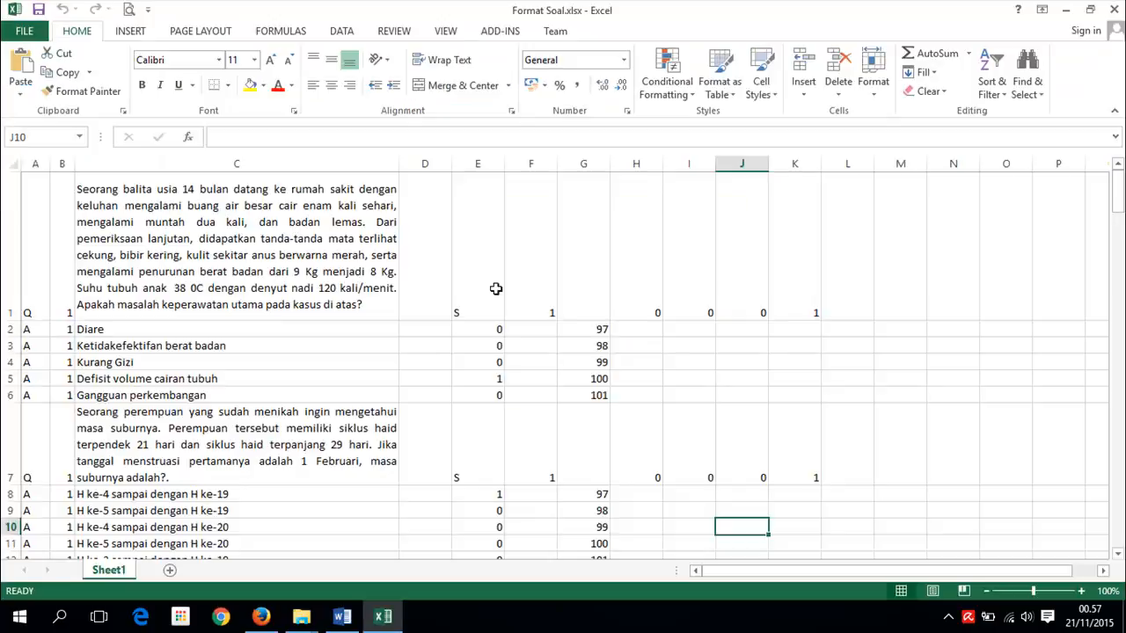
{"action": "left_click_drag", "start_coordinate": [17, 233], "coordinate": [4, 395]}
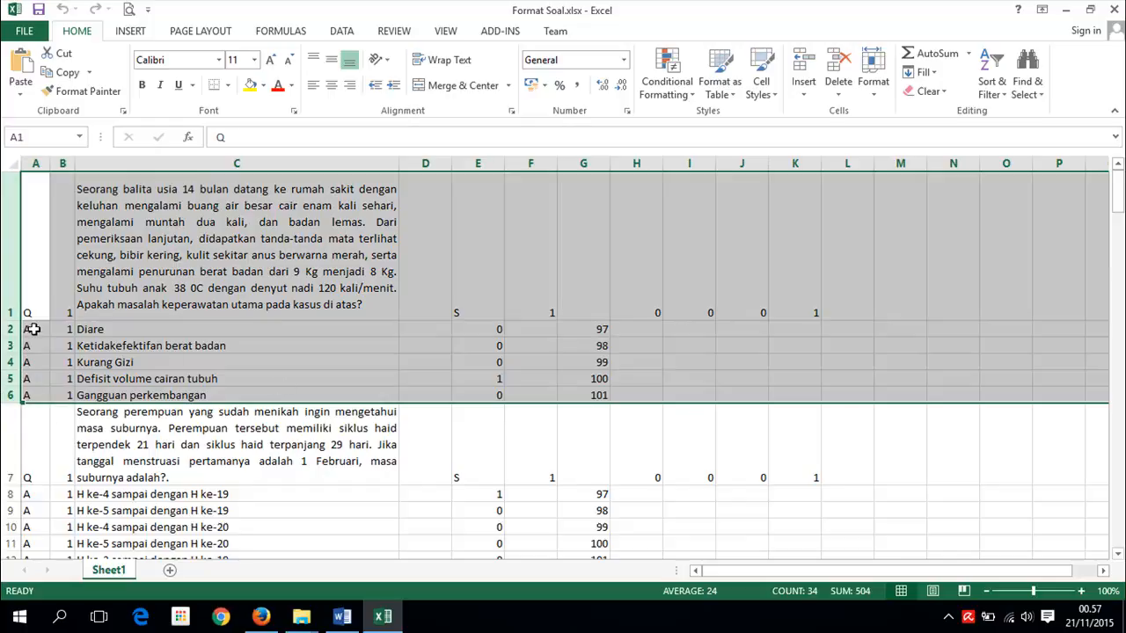
{"action": "right_click", "coordinate": [8, 292]}
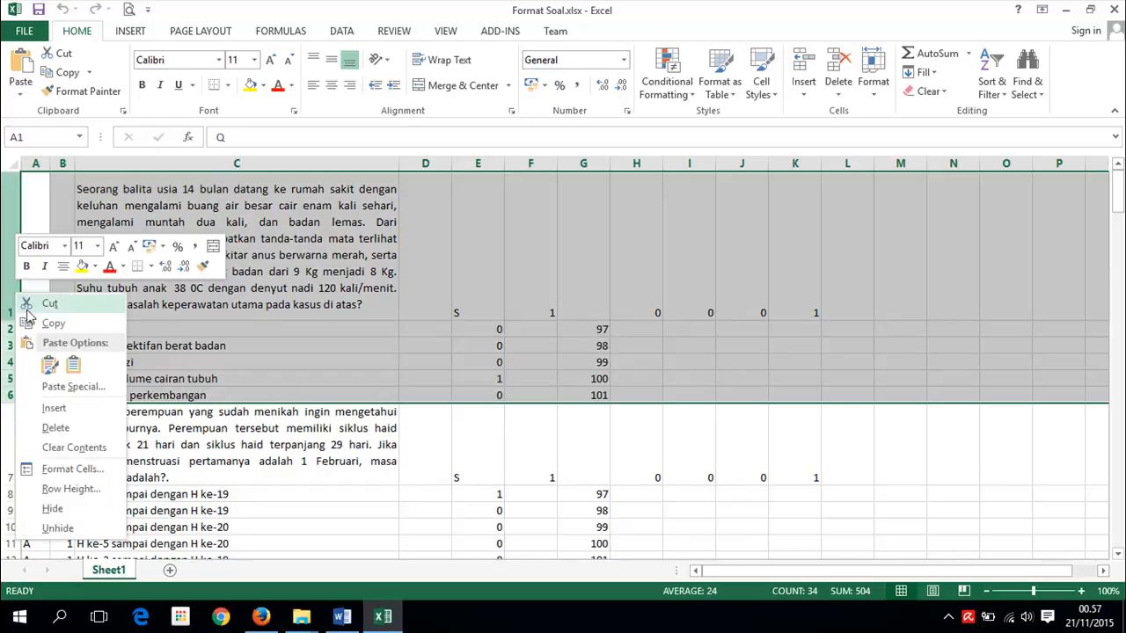
{"action": "left_click", "coordinate": [57, 429]}
{"action": "left_click", "coordinate": [317, 446]}
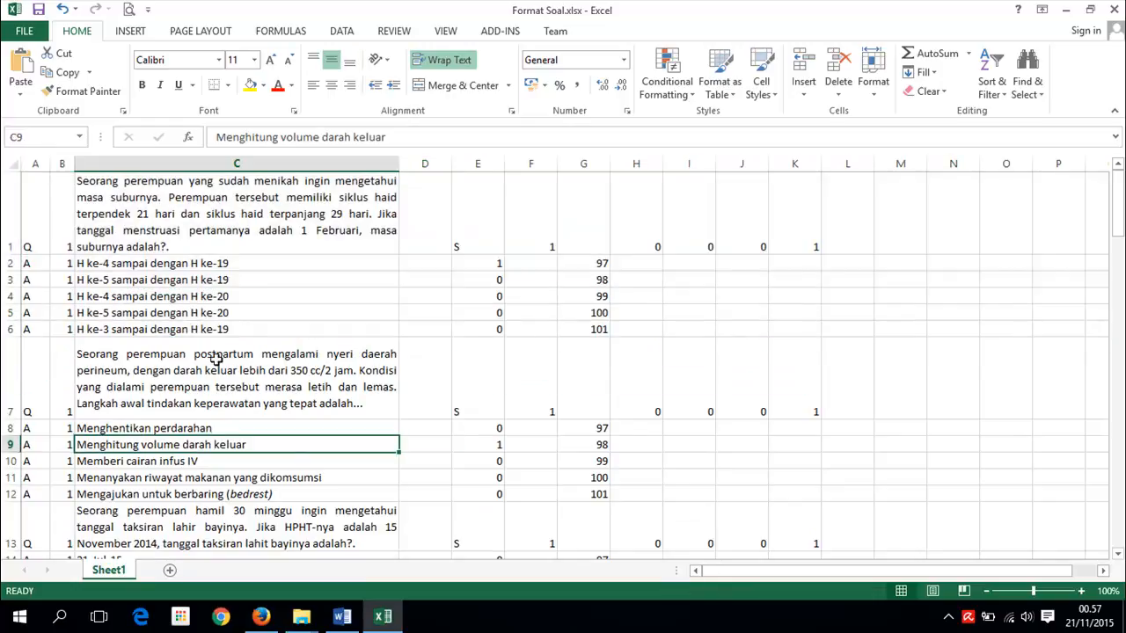
{"action": "scroll", "coordinate": [181, 327], "scroll_direction": "down", "scroll_amount": 10}
{"action": "scroll", "coordinate": [528, 370], "scroll_direction": "up", "scroll_amount": 7}
{"action": "left_click_drag", "start_coordinate": [1118, 255], "coordinate": [1118, 211]}
{"action": "left_click", "coordinate": [35, 241]}
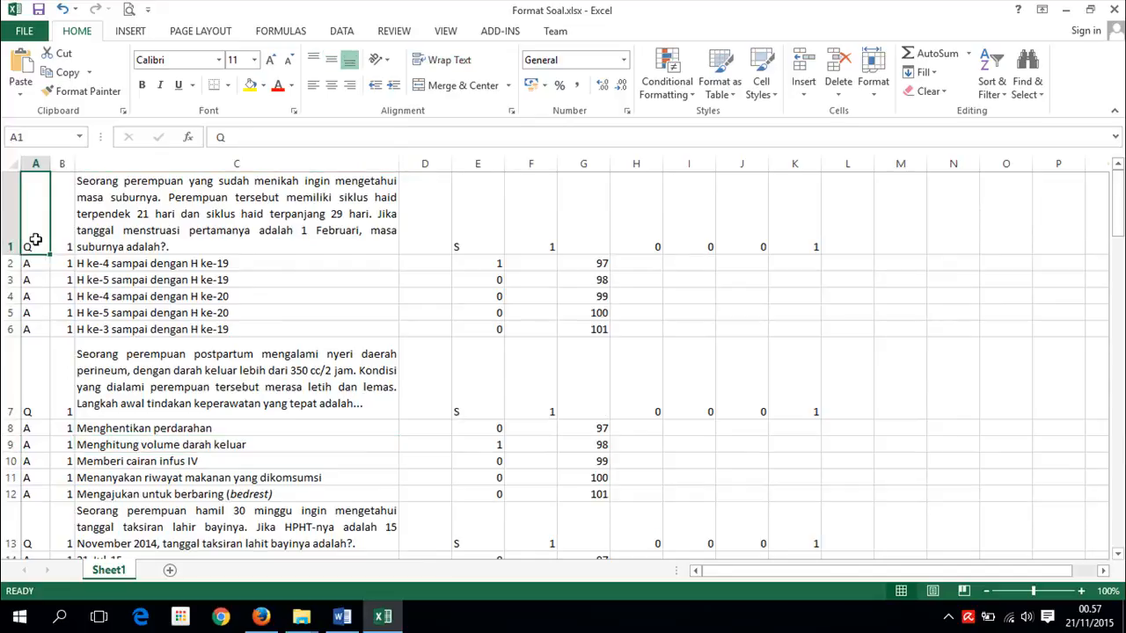
{"action": "left_click", "coordinate": [37, 265]}
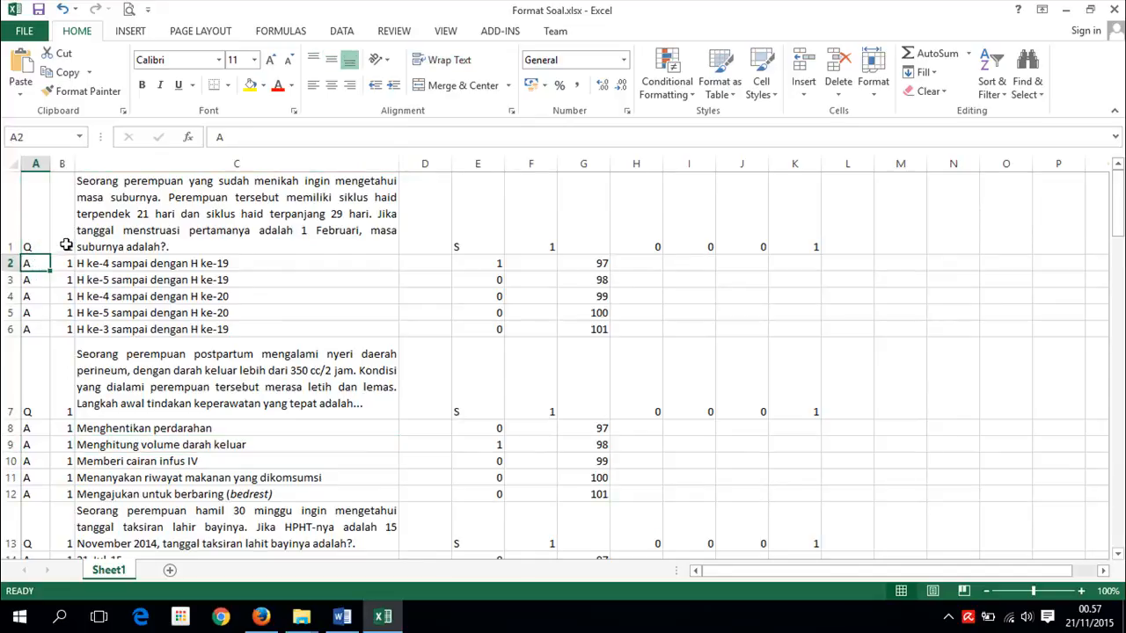
{"action": "left_click", "coordinate": [66, 244]}
{"action": "left_click", "coordinate": [66, 280]}
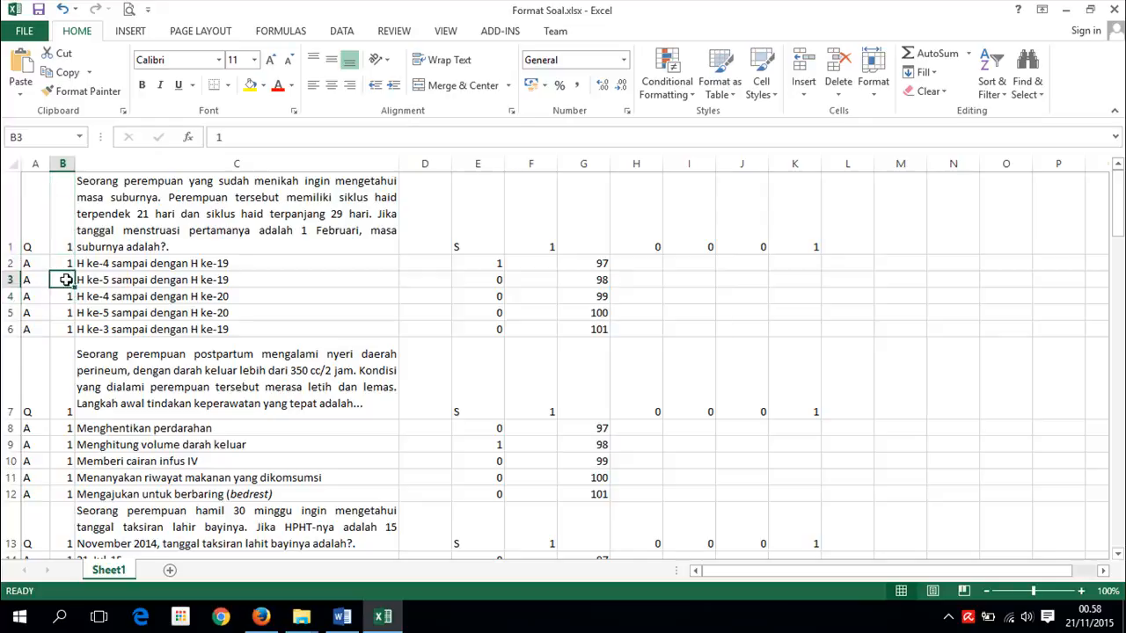
{"action": "left_click", "coordinate": [63, 259]}
{"action": "left_click", "coordinate": [65, 246]}
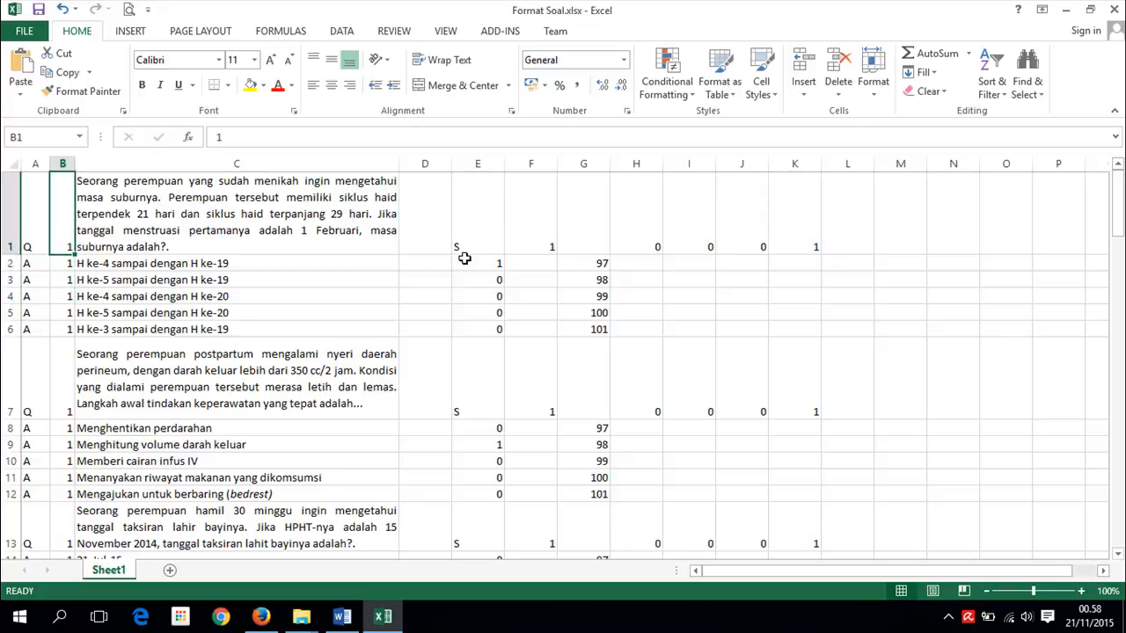
{"action": "left_click", "coordinate": [181, 224]}
{"action": "left_click", "coordinate": [180, 263]}
{"action": "left_click", "coordinate": [179, 280]}
{"action": "left_click", "coordinate": [177, 299]}
{"action": "left_click", "coordinate": [177, 313]}
{"action": "left_click", "coordinate": [179, 330]}
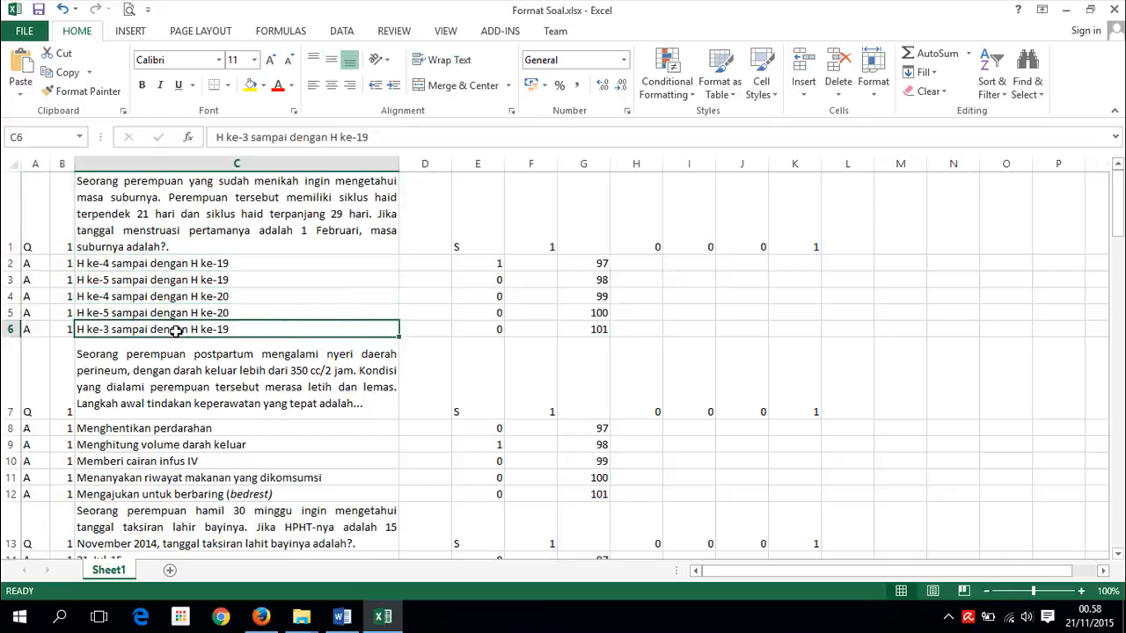
{"action": "left_click", "coordinate": [484, 229]}
{"action": "left_click", "coordinate": [533, 221]}
{"action": "left_click", "coordinate": [581, 221]}
{"action": "left_click", "coordinate": [640, 221]}
{"action": "left_click", "coordinate": [690, 221]}
{"action": "left_click", "coordinate": [745, 221]}
{"action": "left_click", "coordinate": [811, 221]}
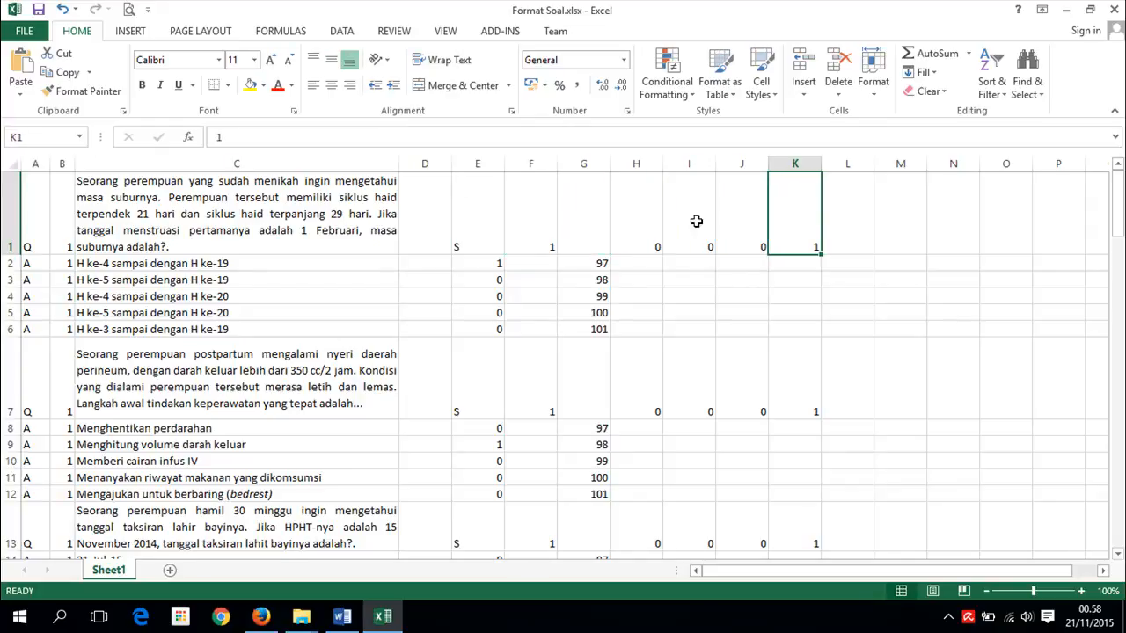
{"action": "left_click", "coordinate": [486, 265]}
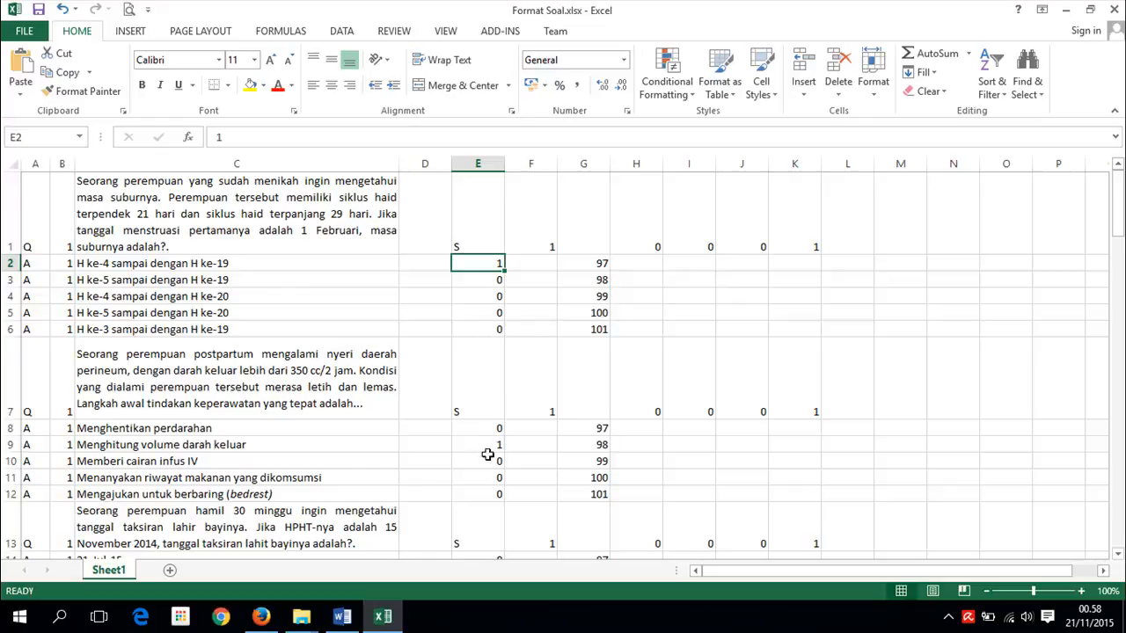
{"action": "left_click", "coordinate": [597, 262]}
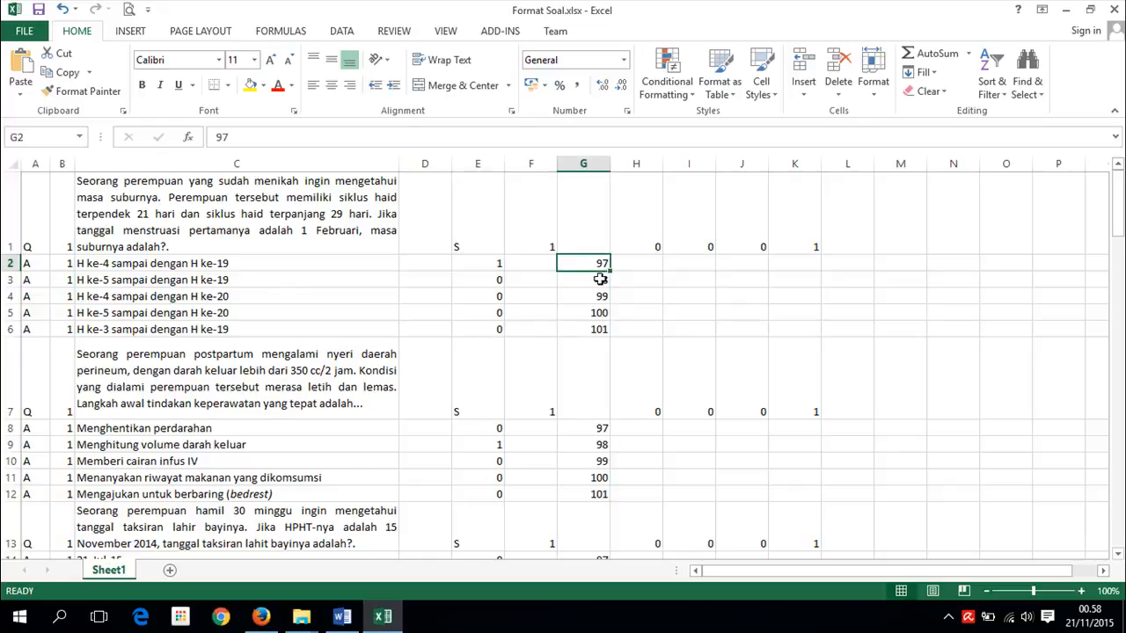
{"action": "left_click", "coordinate": [598, 278]}
{"action": "left_click", "coordinate": [599, 299]}
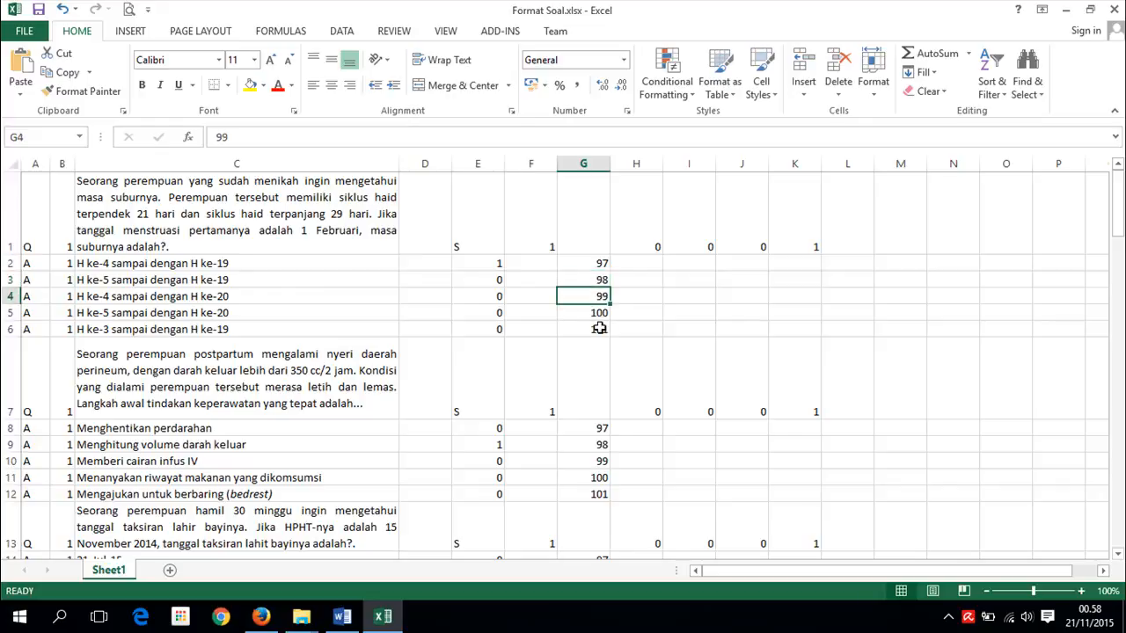
{"action": "left_click", "coordinate": [598, 328]}
{"action": "left_click", "coordinate": [602, 264]}
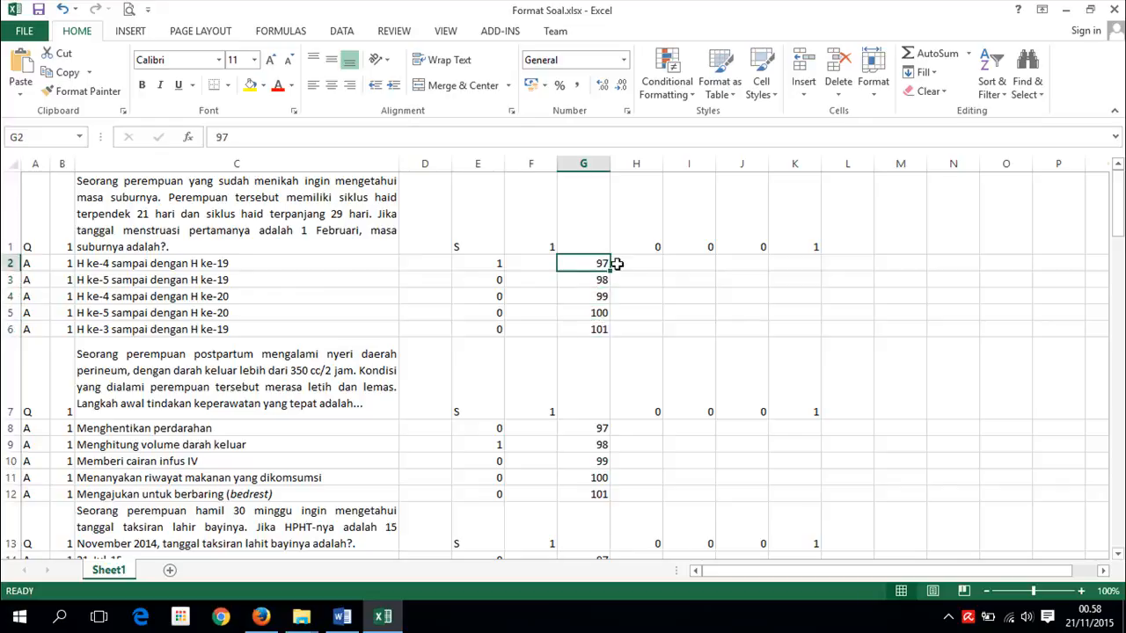
{"action": "left_click", "coordinate": [603, 282]}
{"action": "left_click", "coordinate": [602, 298]}
{"action": "left_click", "coordinate": [600, 313]}
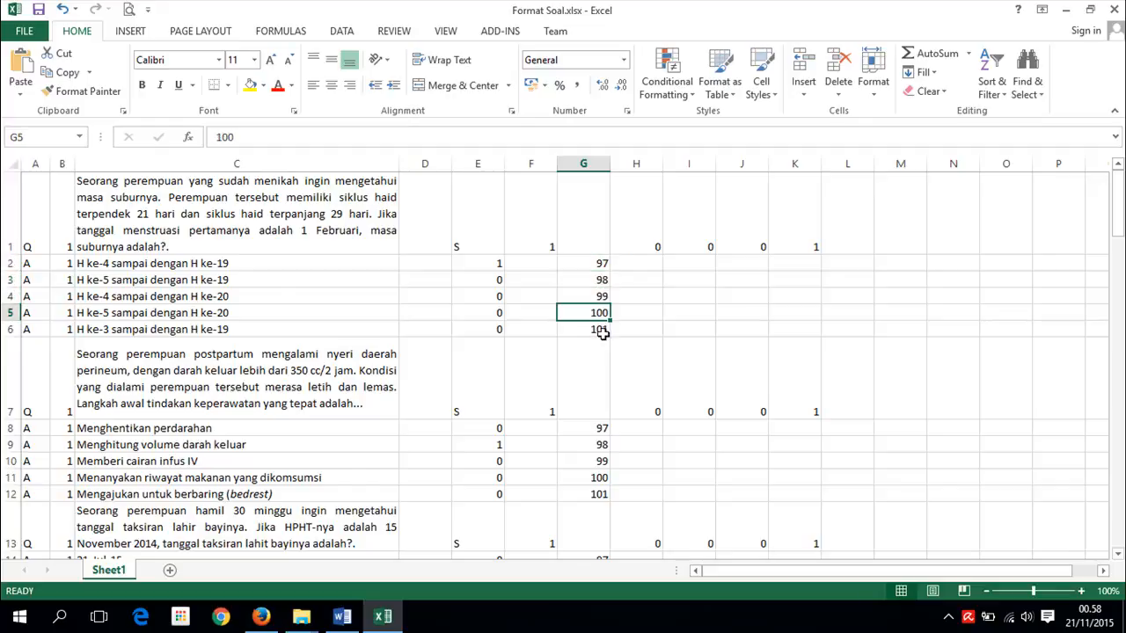
{"action": "left_click", "coordinate": [602, 330]}
{"action": "scroll", "coordinate": [653, 329], "scroll_direction": "down", "scroll_amount": 1}
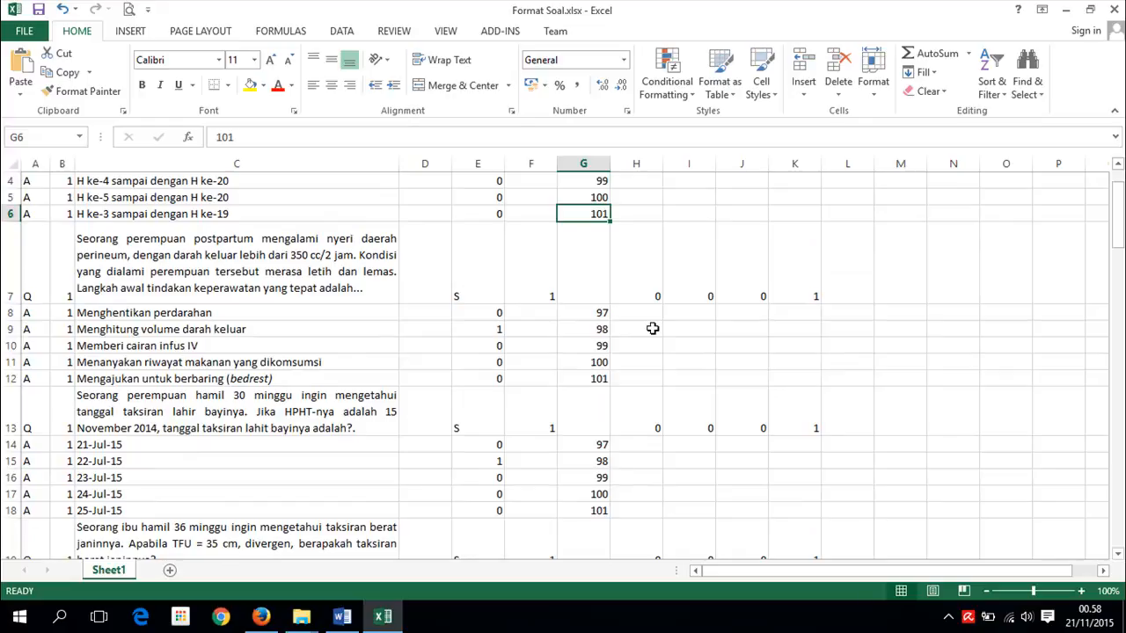
{"action": "scroll", "coordinate": [652, 328], "scroll_direction": "up", "scroll_amount": 1}
{"action": "scroll", "coordinate": [653, 330], "scroll_direction": "down", "scroll_amount": 1}
{"action": "scroll", "coordinate": [653, 332], "scroll_direction": "down", "scroll_amount": 5}
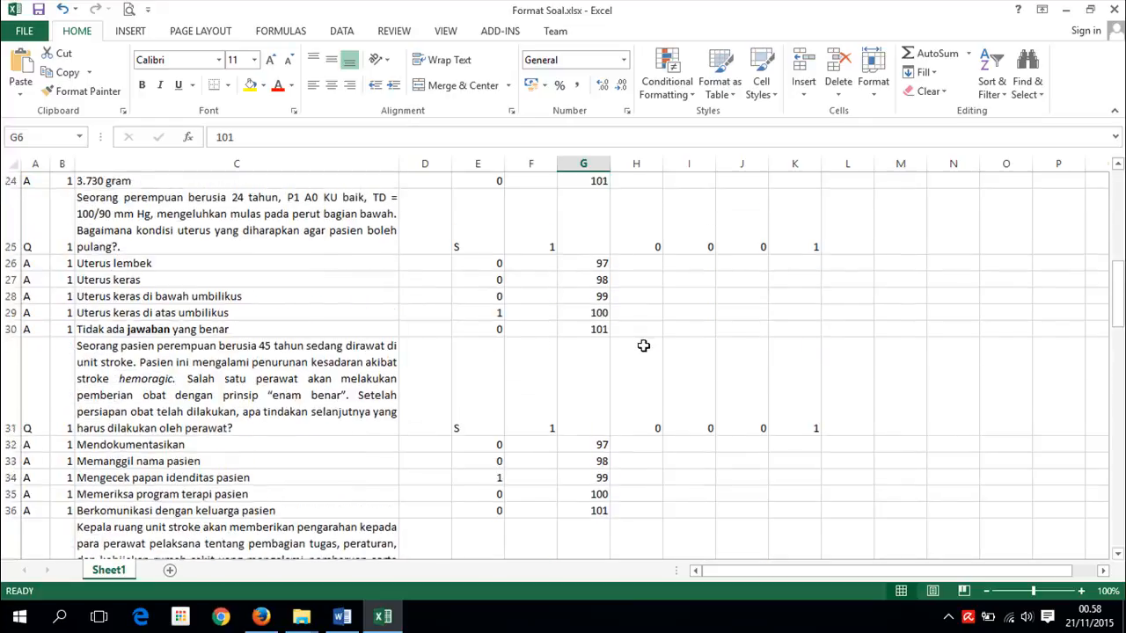
{"action": "scroll", "coordinate": [645, 347], "scroll_direction": "up", "scroll_amount": 6}
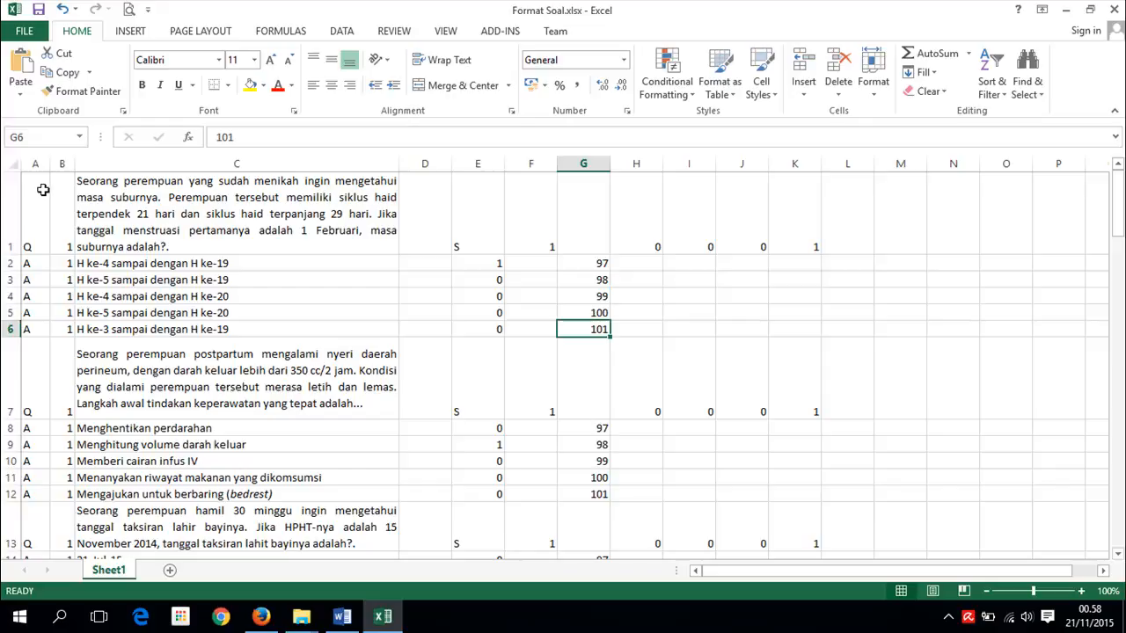
- Copy the Excel question table A1:K90 and bring the TMS folder window forward
{"action": "left_click_drag", "start_coordinate": [41, 189], "coordinate": [792, 444]}
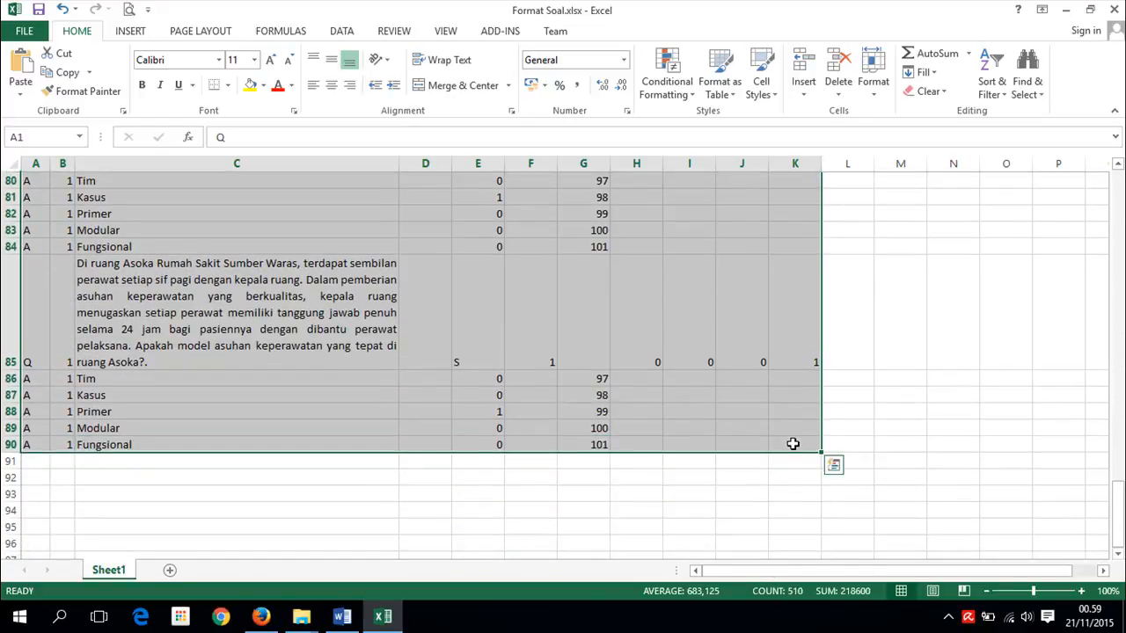
{"action": "key", "text": "ctrl+c"}
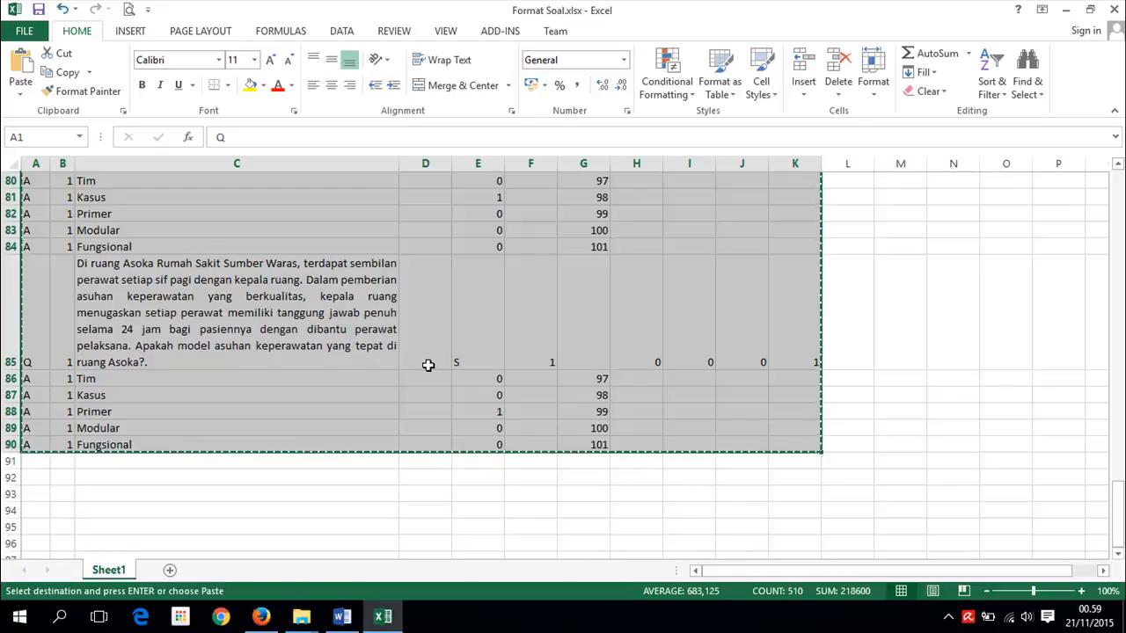
{"action": "left_click", "coordinate": [302, 618]}
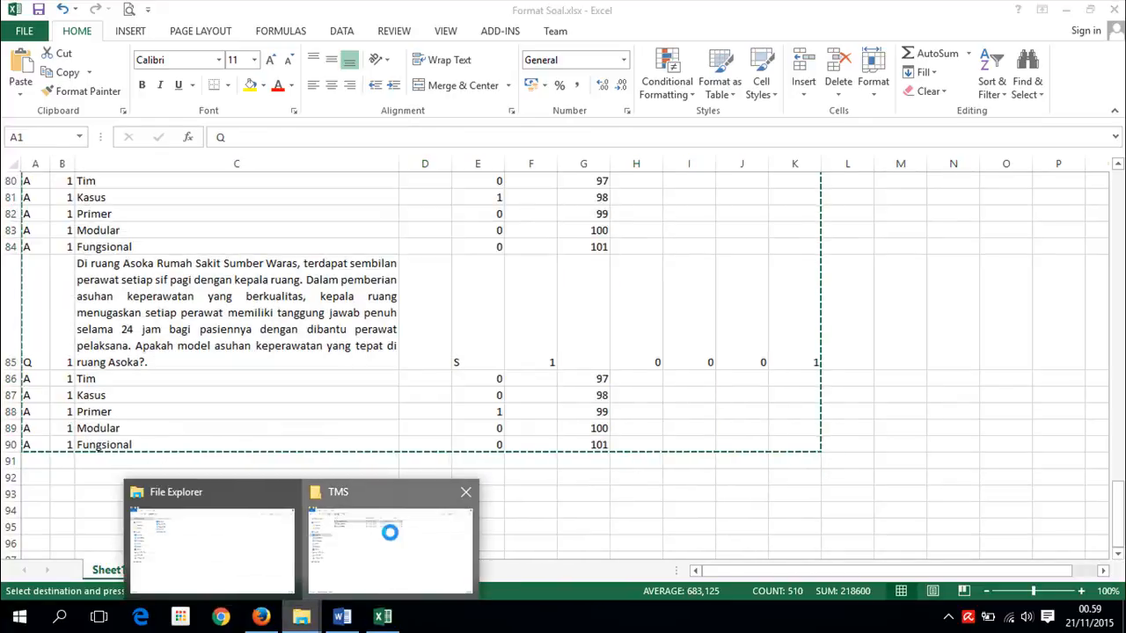
{"action": "left_click", "coordinate": [390, 536]}
- Close the Notepad view of formatSoal.tsv and reopen it with Edit with Notepad++
{"action": "double_click", "coordinate": [227, 122]}
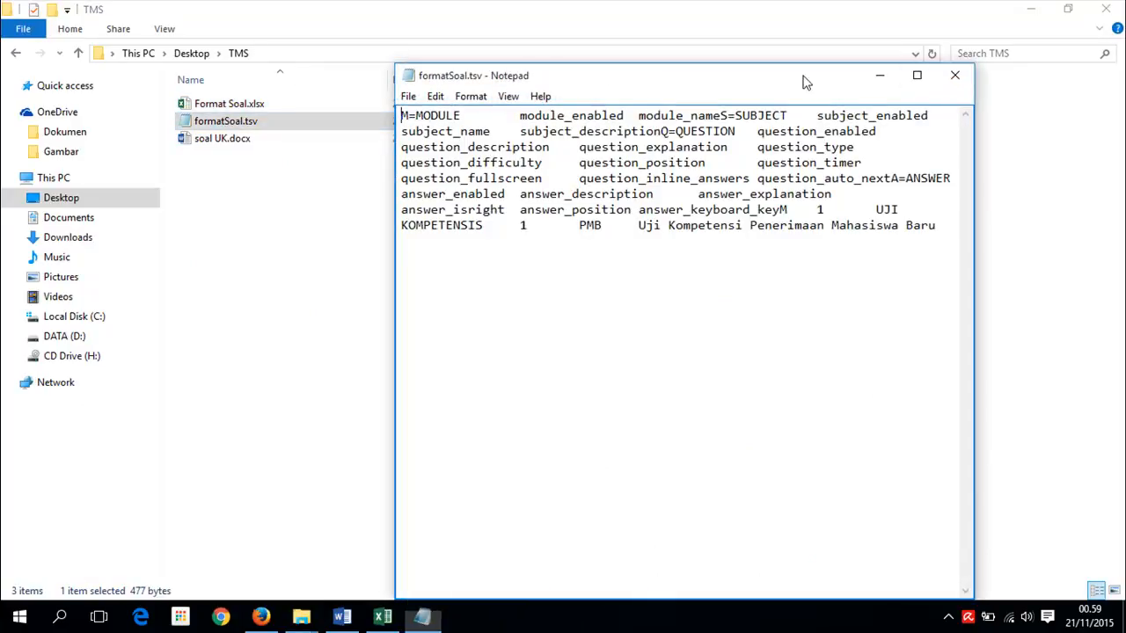
{"action": "left_click", "coordinate": [956, 78]}
{"action": "right_click", "coordinate": [195, 128]}
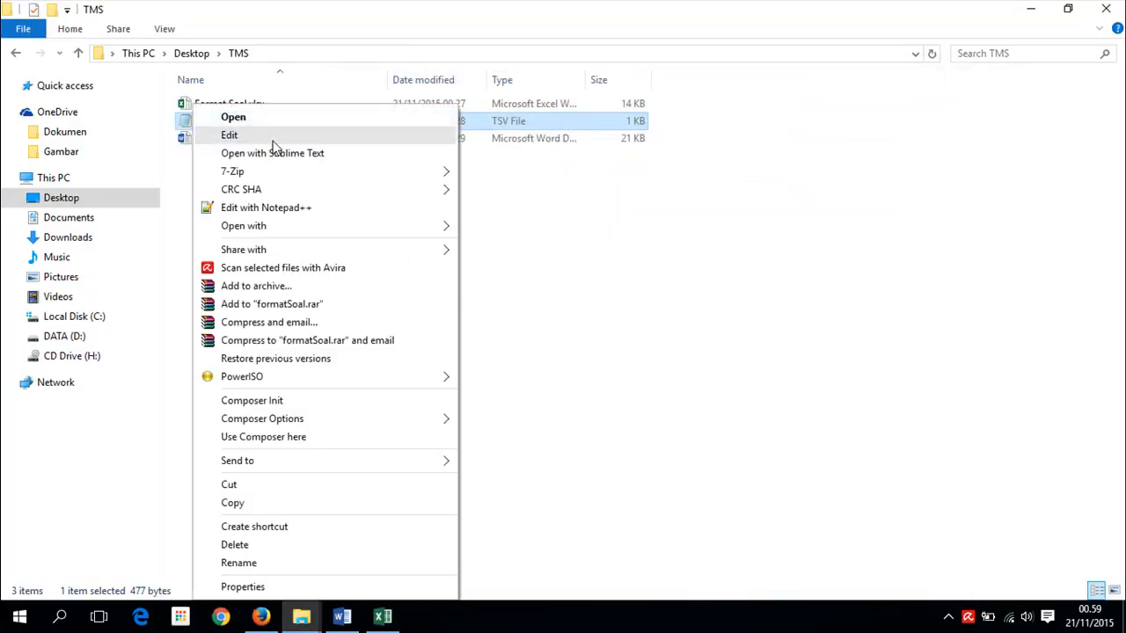
{"action": "left_click", "coordinate": [291, 207]}
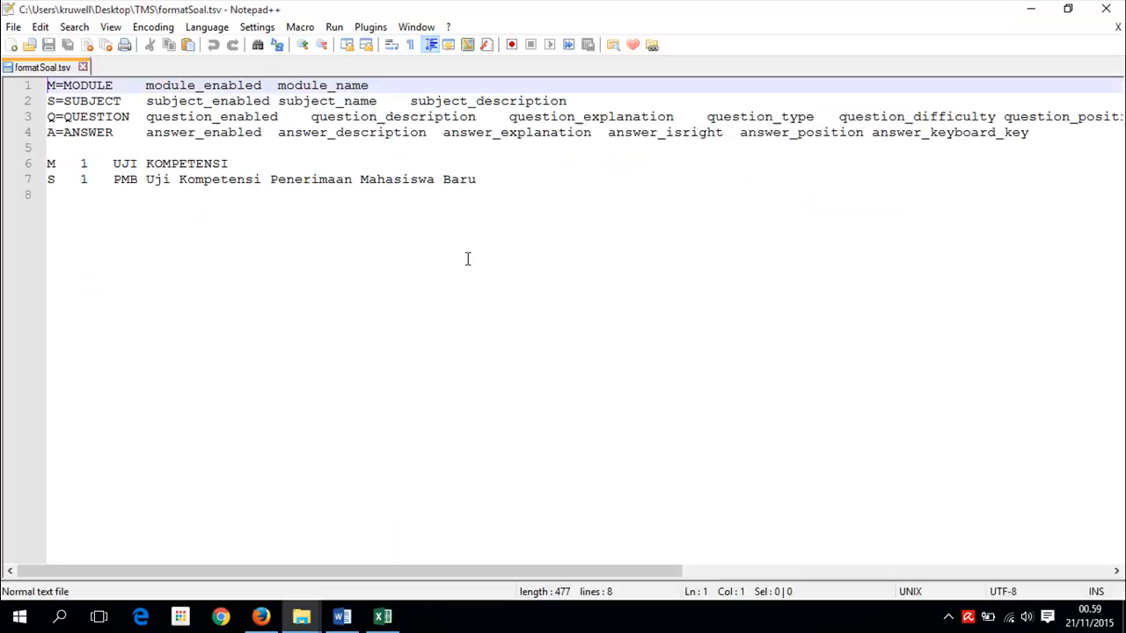
- Paste the copied question rows at line 8 of formatSoal.tsv, check them, and save
{"action": "left_click", "coordinate": [63, 197]}
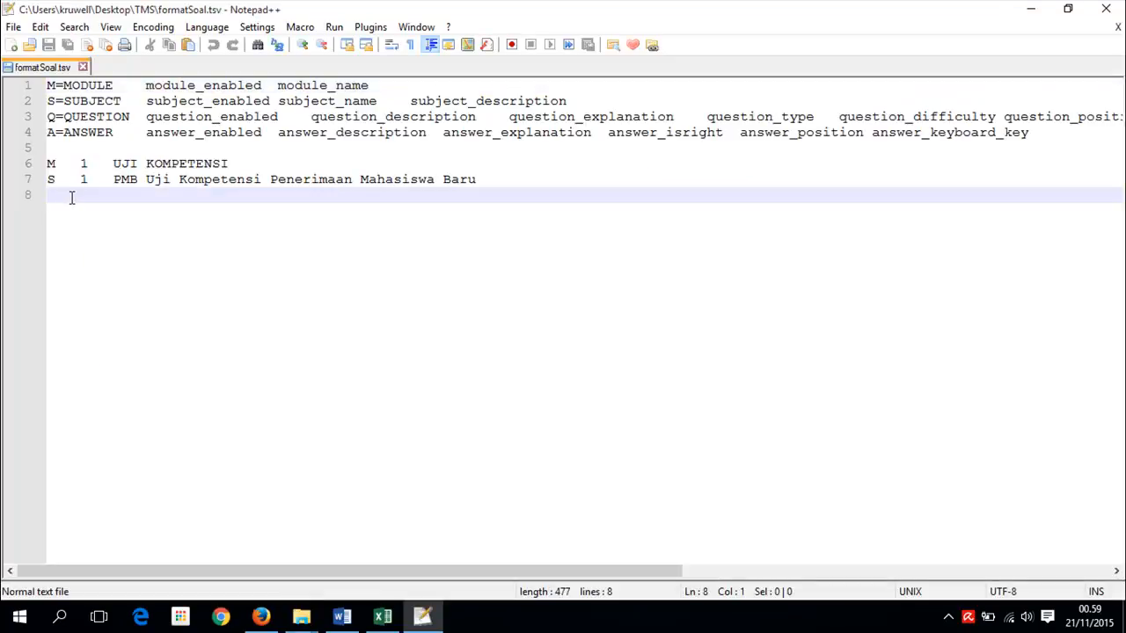
{"action": "key", "text": "ctrl+v"}
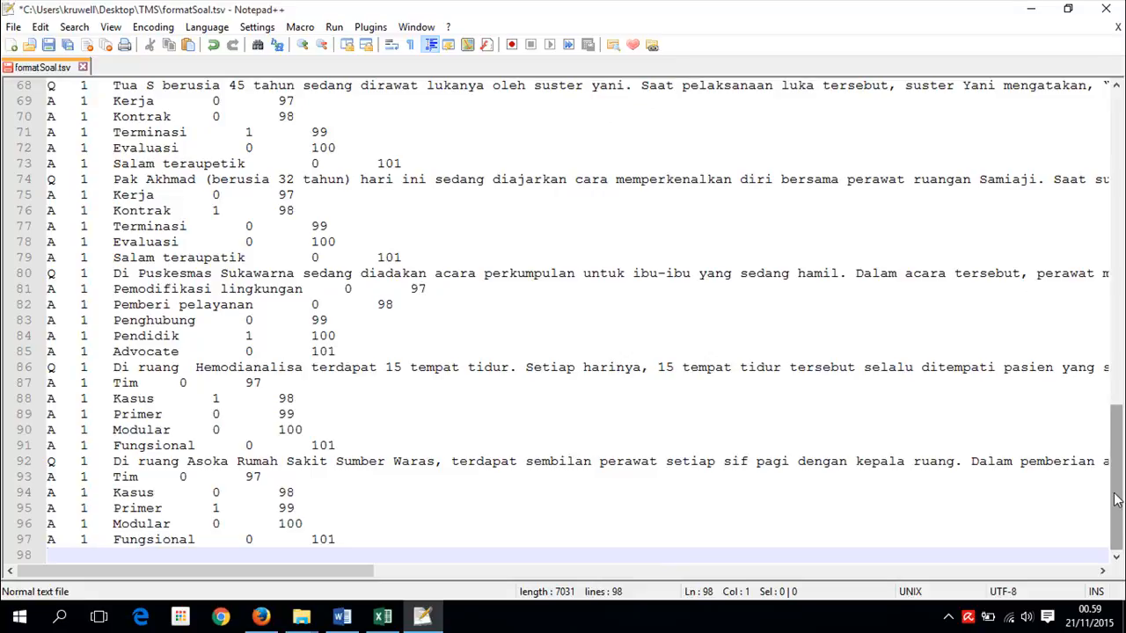
{"action": "left_click_drag", "start_coordinate": [1118, 499], "coordinate": [1115, 181]}
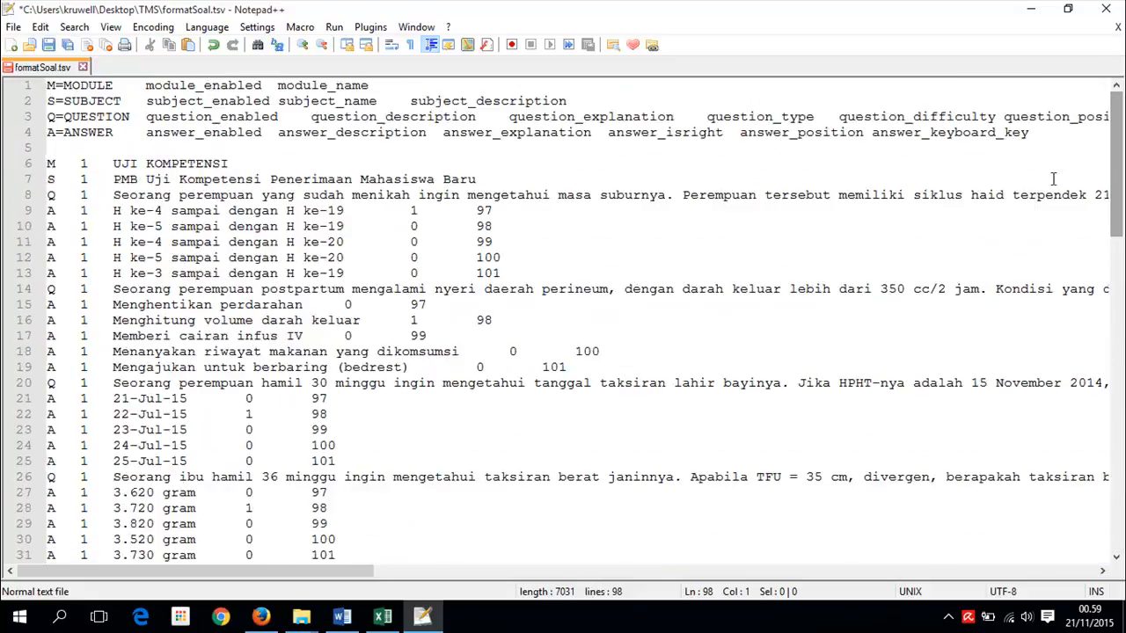
{"action": "left_click_drag", "start_coordinate": [1117, 140], "coordinate": [1117, 475]}
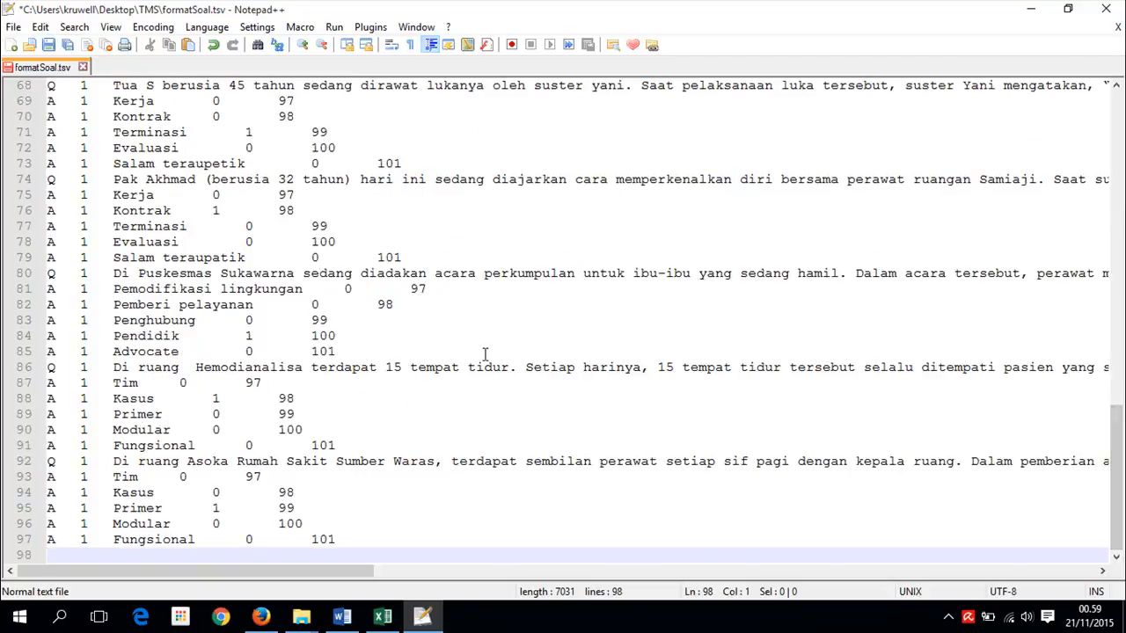
{"action": "key", "text": "ctrl+s"}
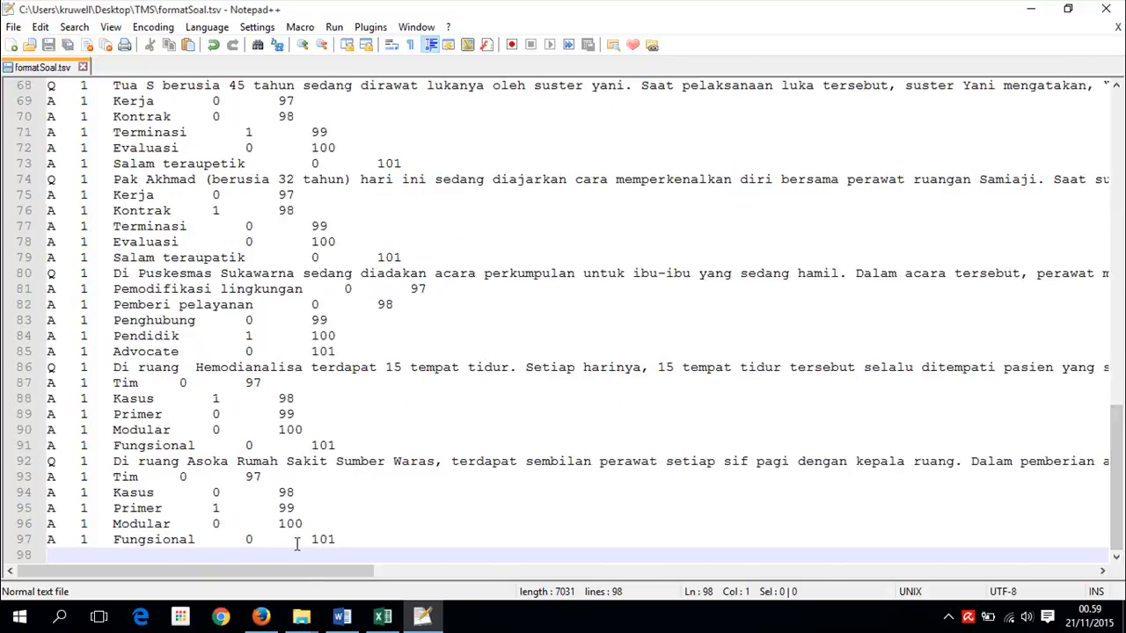
- Import formatSoal.tsv as a TCExam TSV file from the Import soal page
{"action": "left_click", "coordinate": [261, 617]}
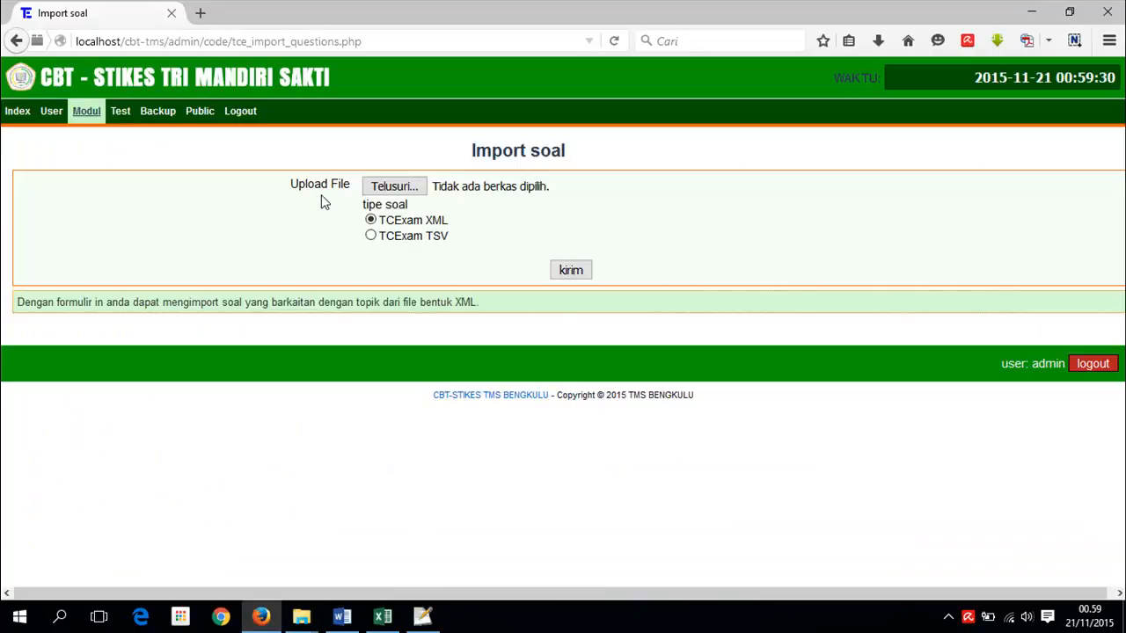
{"action": "left_click", "coordinate": [371, 236]}
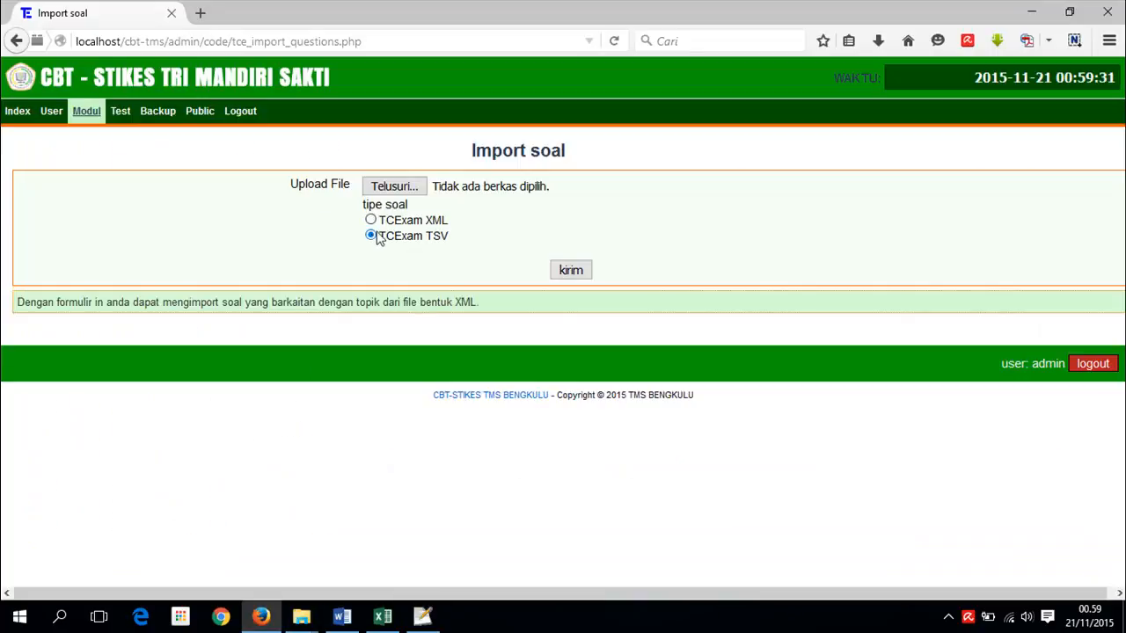
{"action": "left_click", "coordinate": [403, 190]}
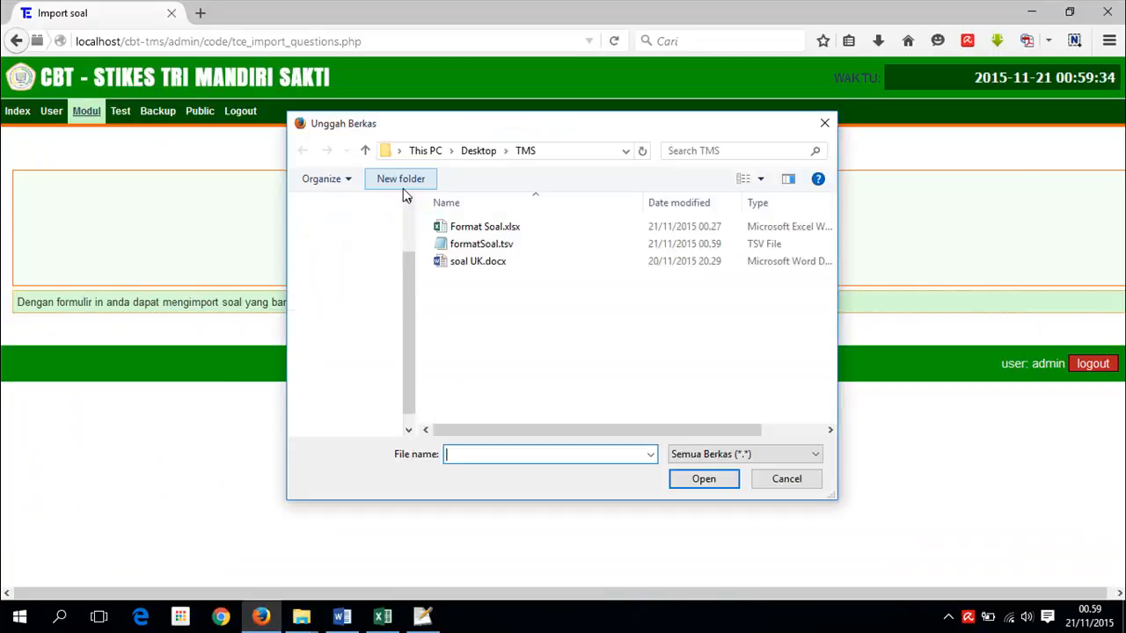
{"action": "left_click", "coordinate": [482, 245]}
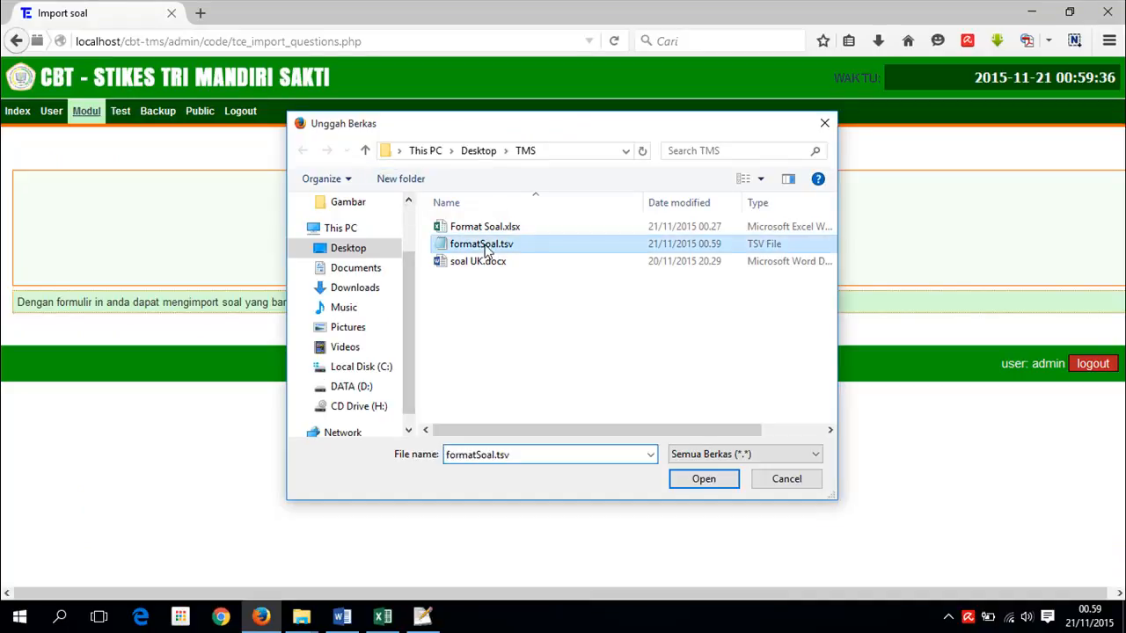
{"action": "left_click", "coordinate": [701, 479]}
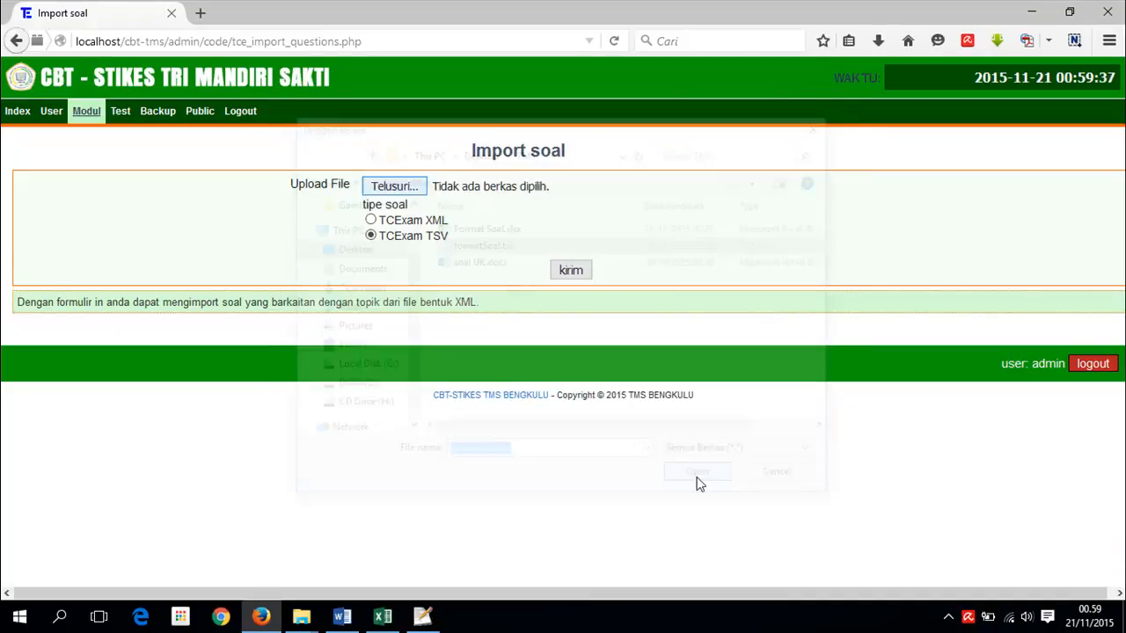
{"action": "left_click", "coordinate": [570, 271]}
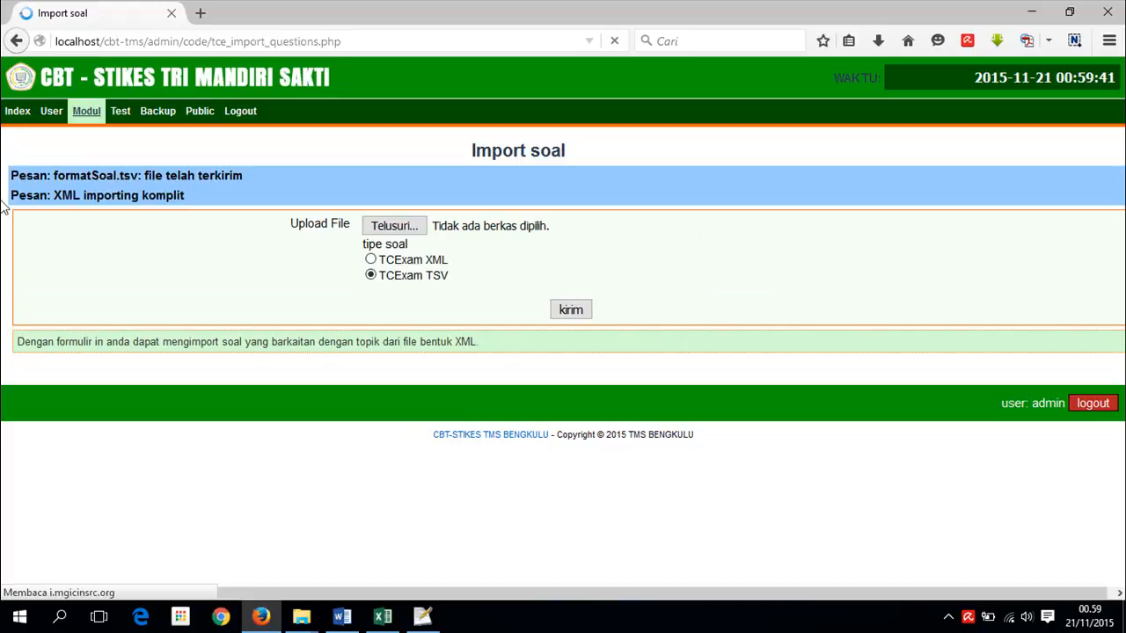
- Check the import confirmation message and go to the Modul > Soal management page
{"action": "left_click_drag", "start_coordinate": [259, 175], "coordinate": [144, 175]}
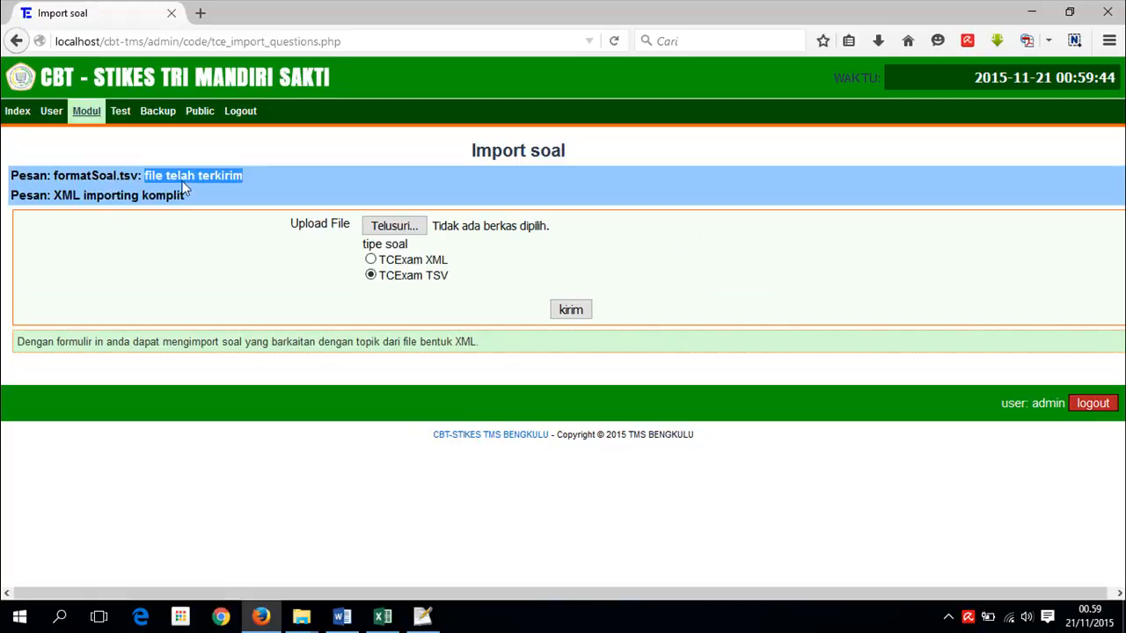
{"action": "left_click", "coordinate": [107, 195]}
{"action": "mouse_move", "coordinate": [86, 121]}
{"action": "left_click", "coordinate": [82, 188]}
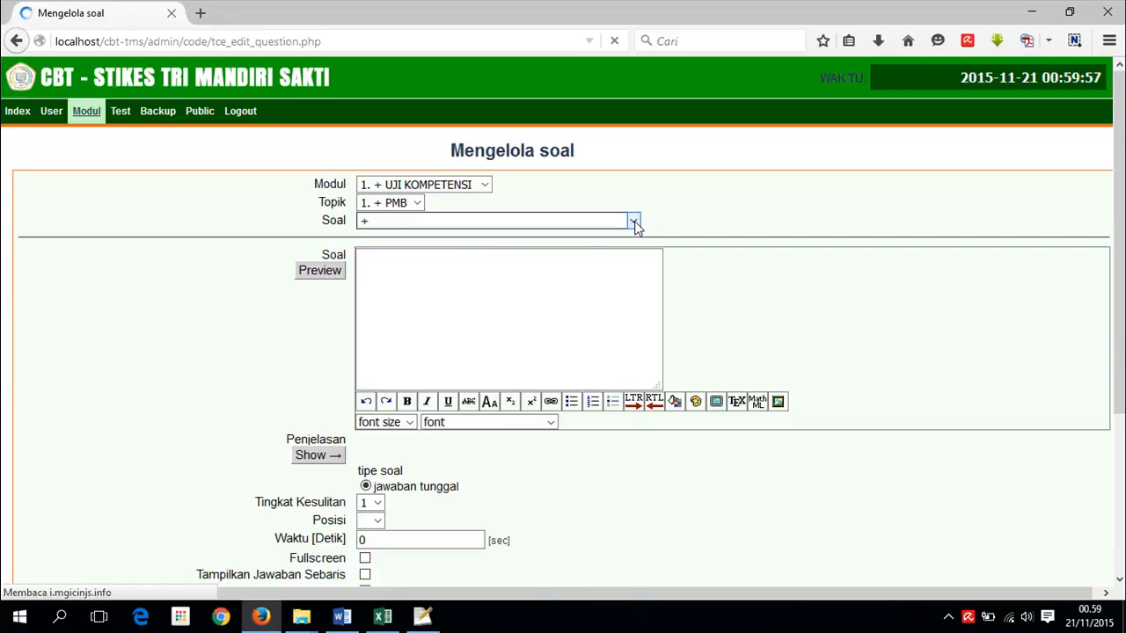
- Preview the PMB topic's question list, then close it
{"action": "left_click", "coordinate": [633, 221]}
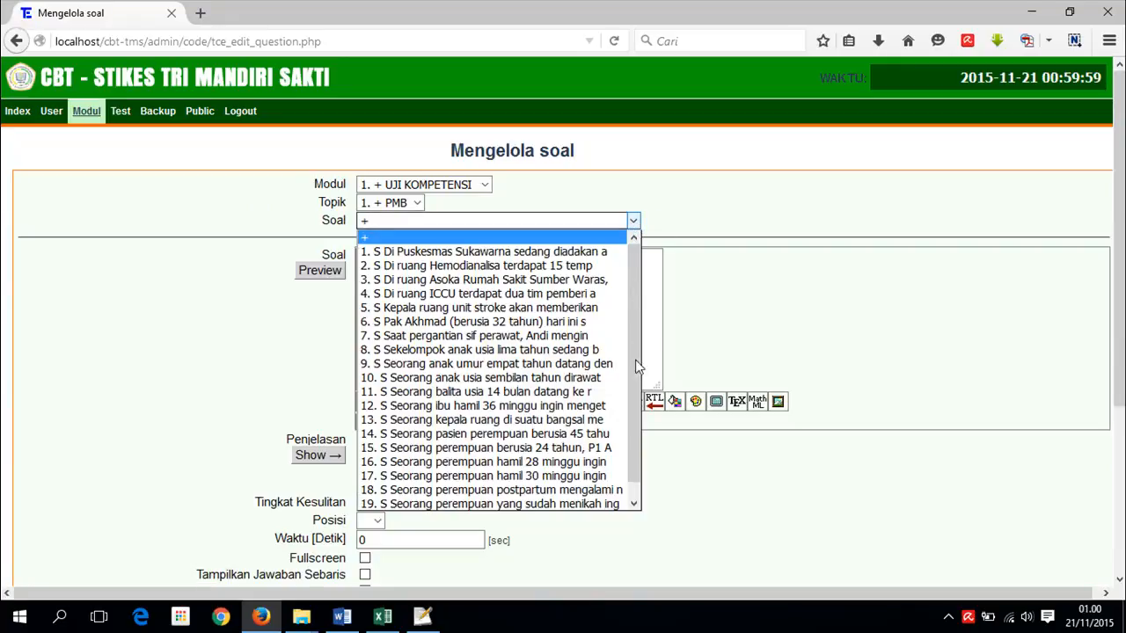
{"action": "scroll", "coordinate": [635, 402], "scroll_direction": "down", "scroll_amount": 1}
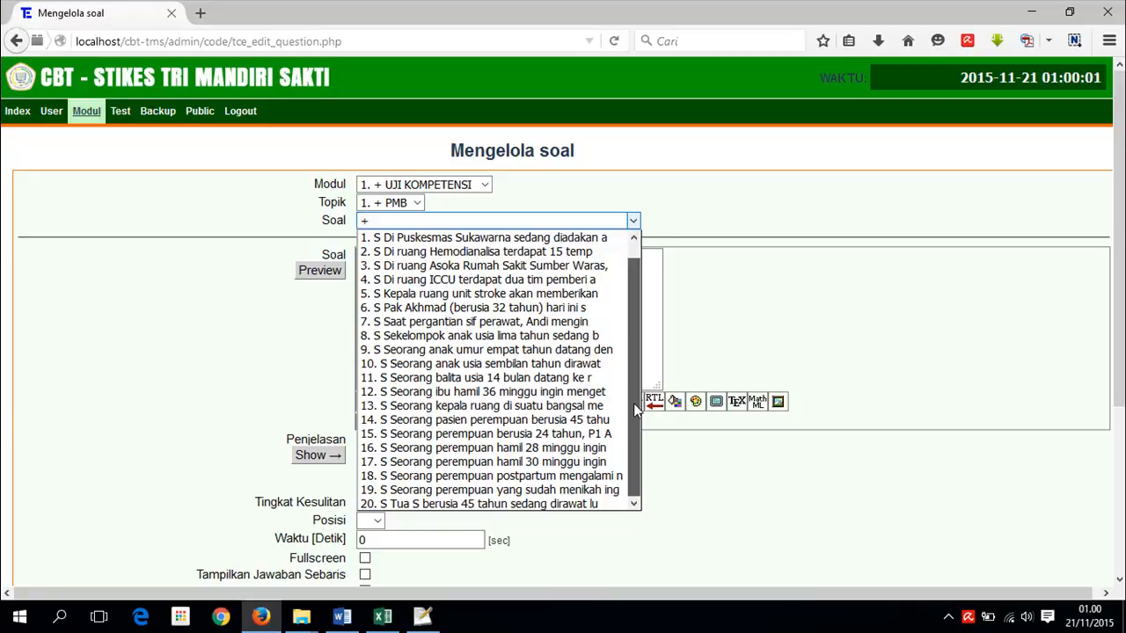
{"action": "left_click_drag", "start_coordinate": [629, 257], "coordinate": [799, 301]}
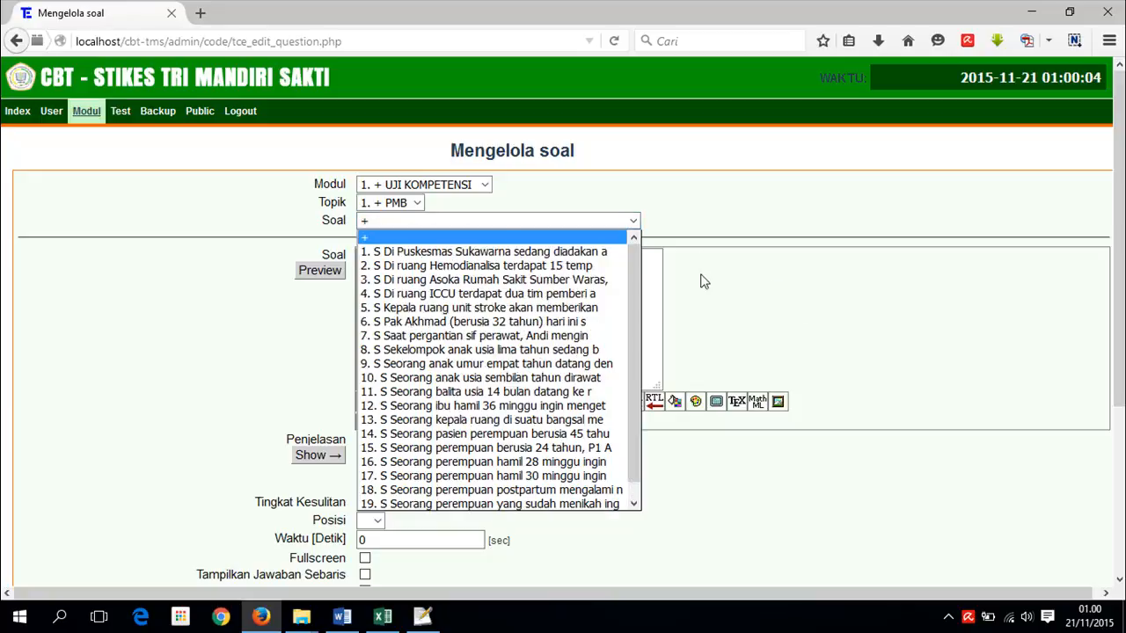
{"action": "left_click", "coordinate": [799, 301]}
- Scroll through all 20 imported PMB questions under Modul > Daftar, returning to the top
{"action": "mouse_move", "coordinate": [86, 111]}
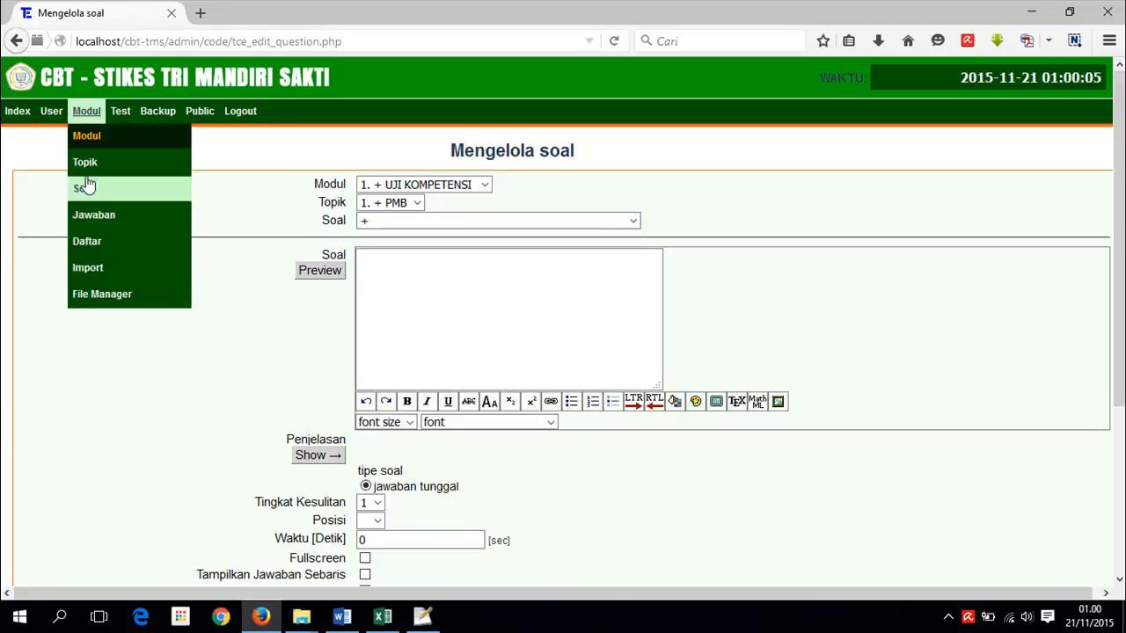
{"action": "left_click", "coordinate": [87, 243]}
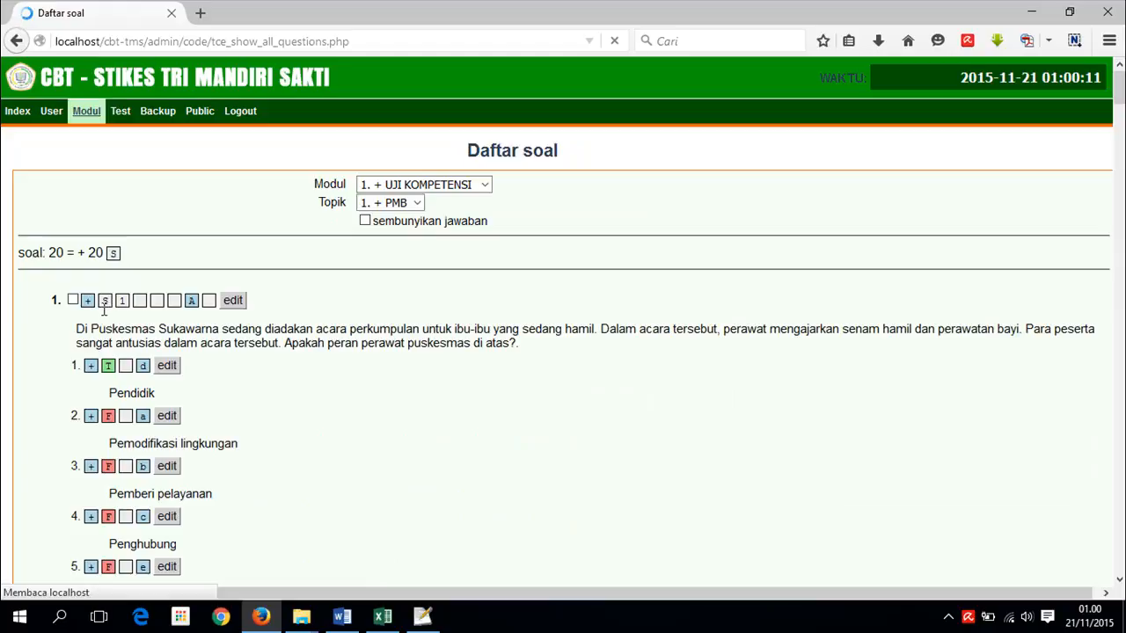
{"action": "scroll", "coordinate": [104, 309], "scroll_direction": "down", "scroll_amount": 2}
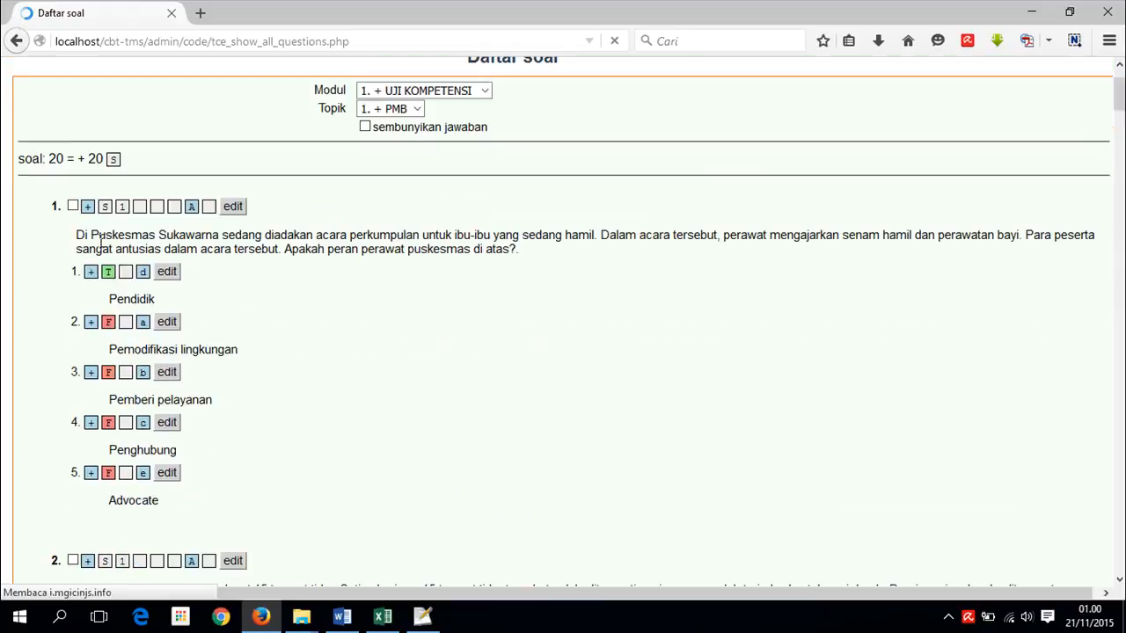
{"action": "scroll", "coordinate": [180, 293], "scroll_direction": "down", "scroll_amount": 10}
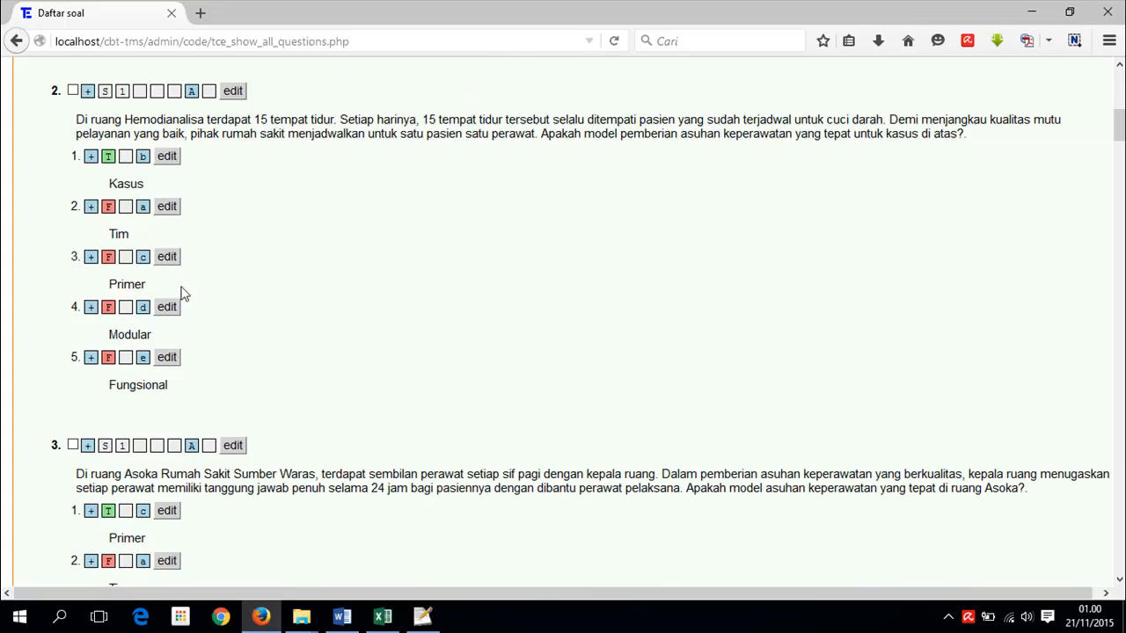
{"action": "scroll", "coordinate": [180, 293], "scroll_direction": "down", "scroll_amount": 15}
{"action": "left_click_drag", "start_coordinate": [1118, 185], "coordinate": [1104, 585]}
{"action": "key", "text": "Home"}
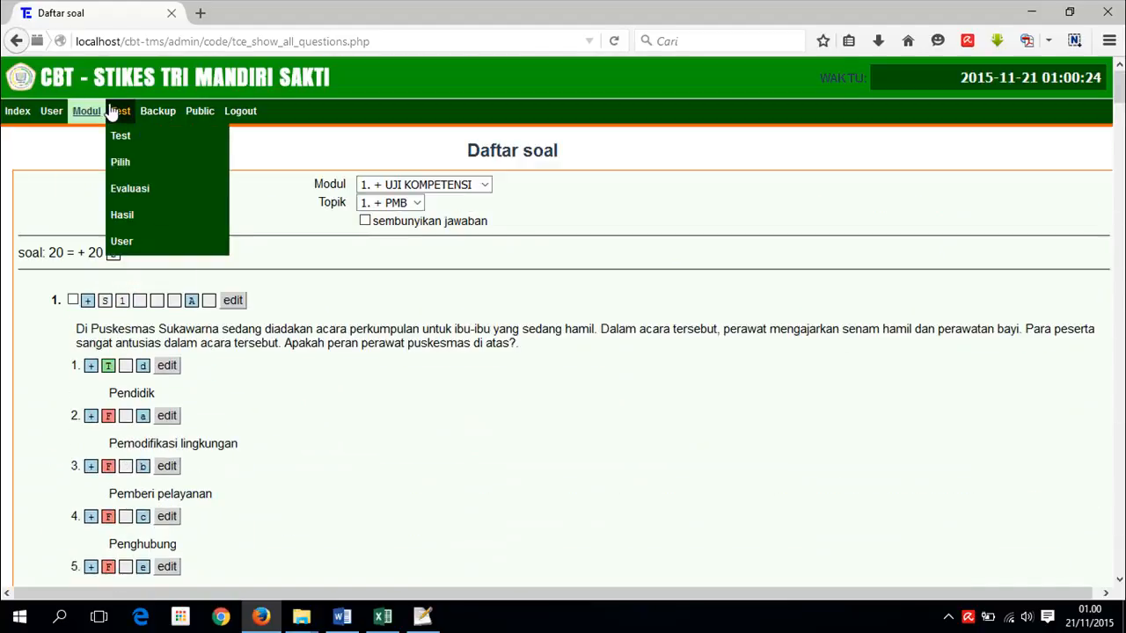
{"action": "mouse_move", "coordinate": [90, 115]}
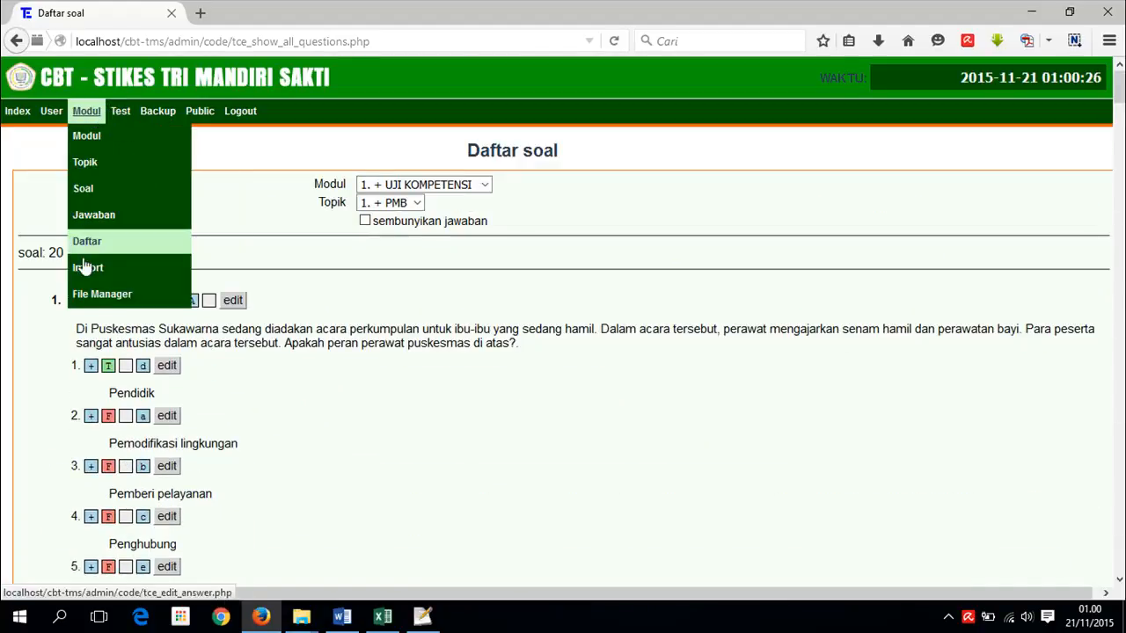
- Start a new test named 'UJI KOMPETENSI PMB'
{"action": "left_click", "coordinate": [125, 138]}
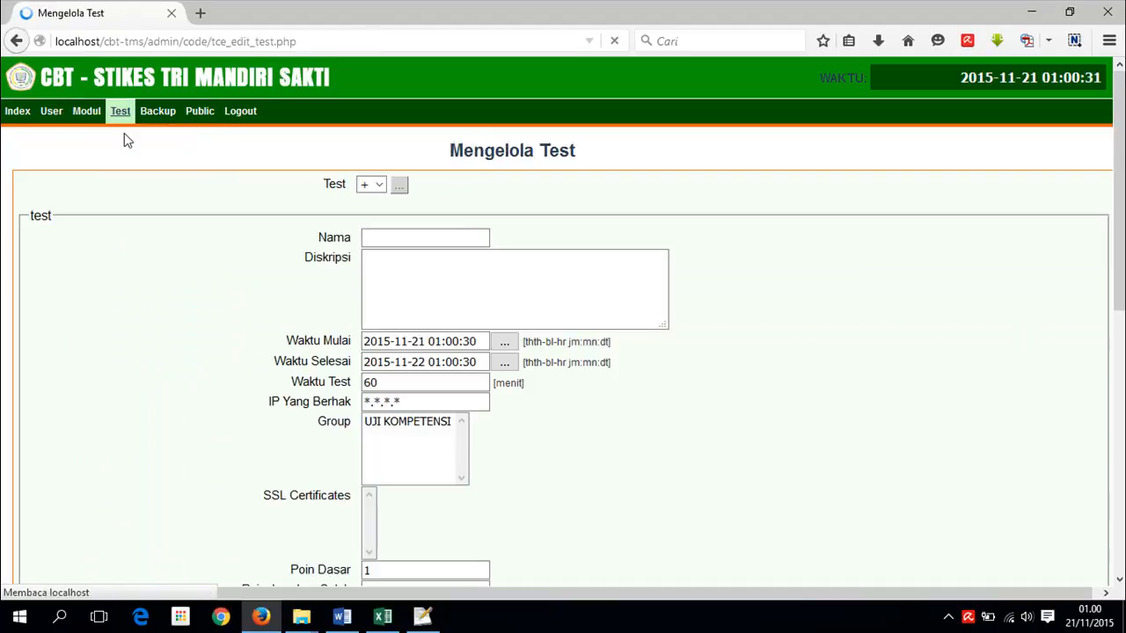
{"action": "left_click", "coordinate": [393, 237]}
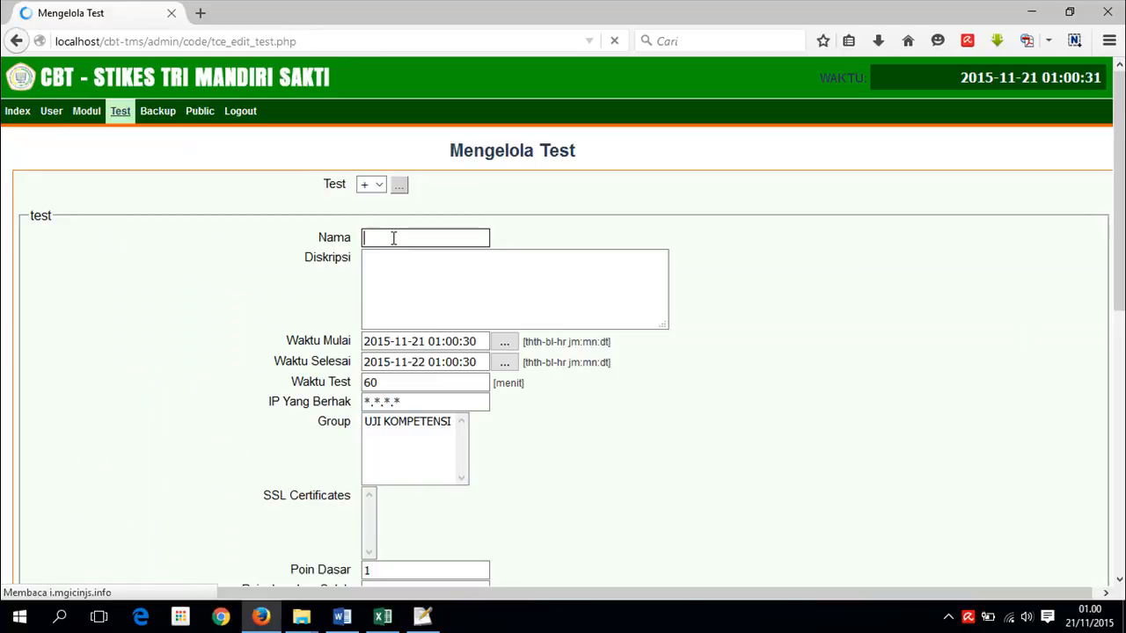
{"action": "type", "text": "UJI KOMPETENSI"}
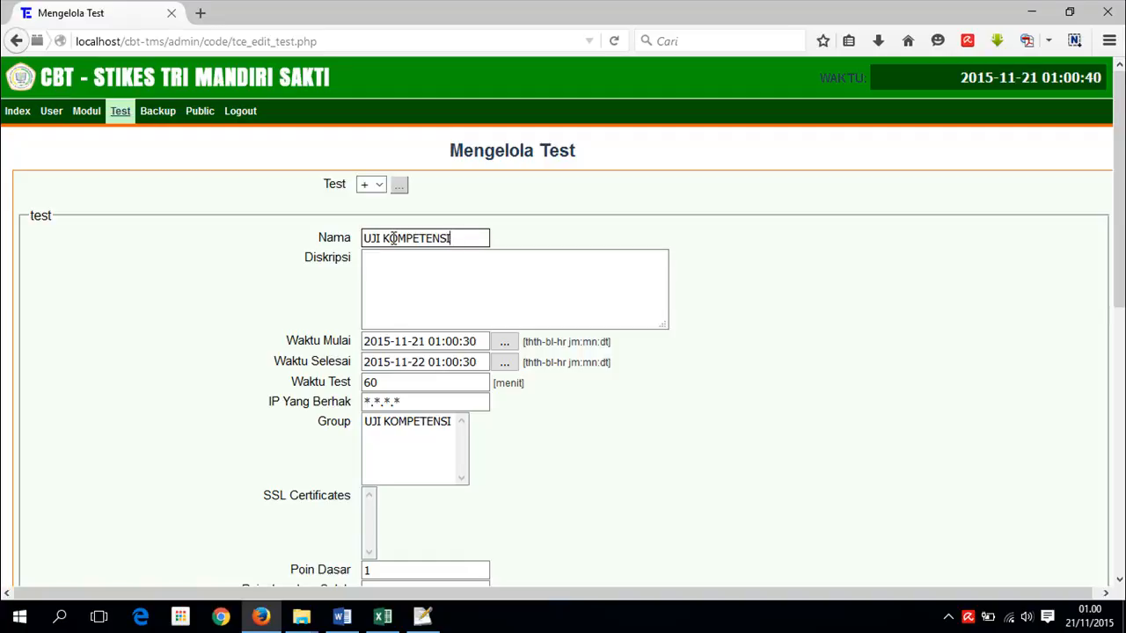
{"action": "type", "text": "PMB"}
- Enter the description 'Uji Kompetensi Calon Mahasiswa Baru', correcting the typo
{"action": "left_click", "coordinate": [399, 274]}
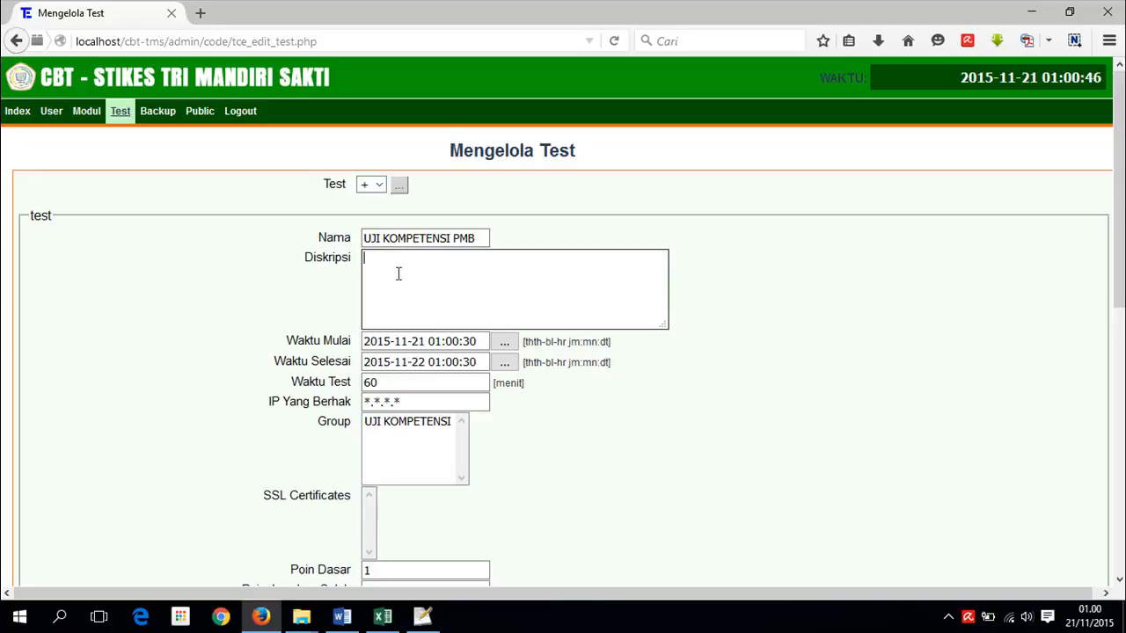
{"action": "type", "text": "Uji Kompetensi Mahasiswa baru"}
{"action": "left_click", "coordinate": [514, 257]}
{"action": "key", "text": "BackSpace"}
{"action": "type", "text": "Baru"}
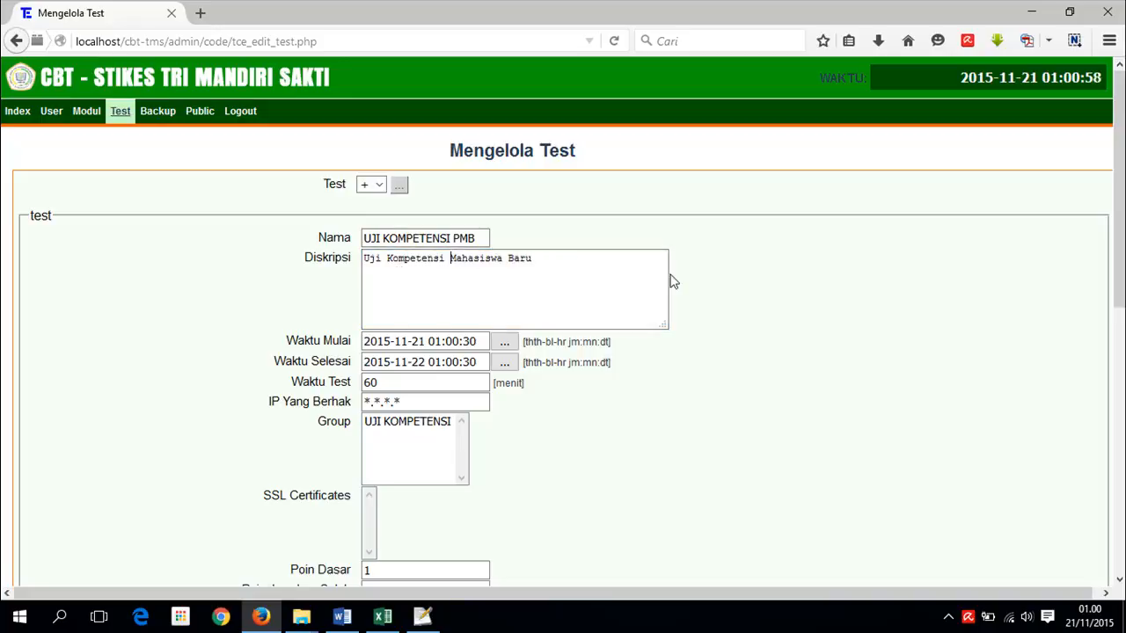
{"action": "type", "text": "Calon"}
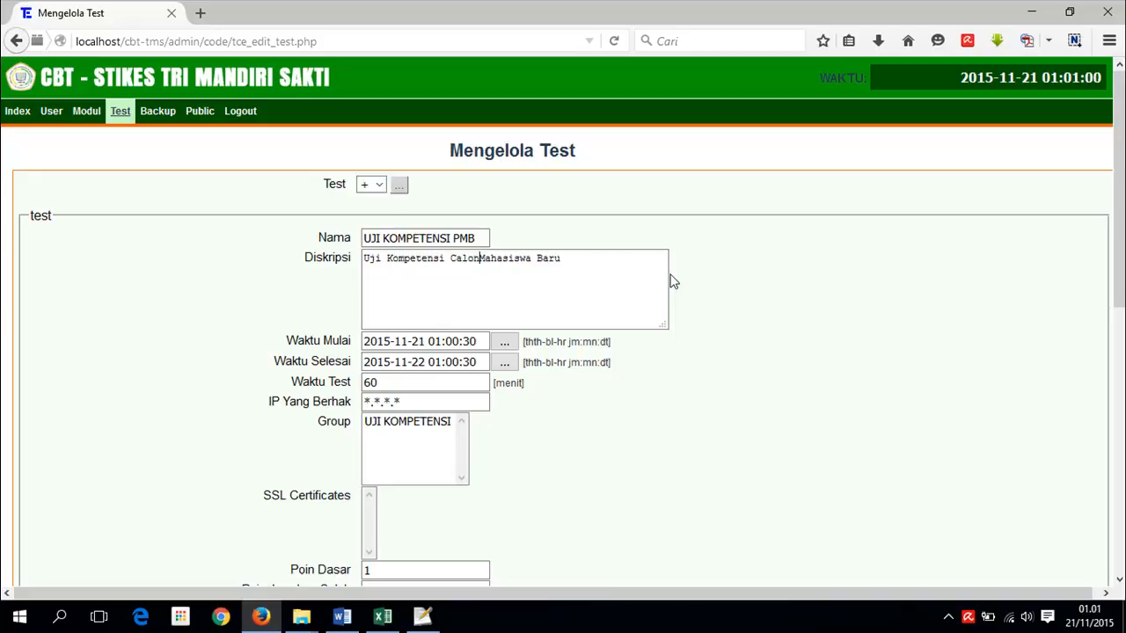
{"action": "scroll", "coordinate": [466, 333], "scroll_direction": "down", "scroll_amount": 2}
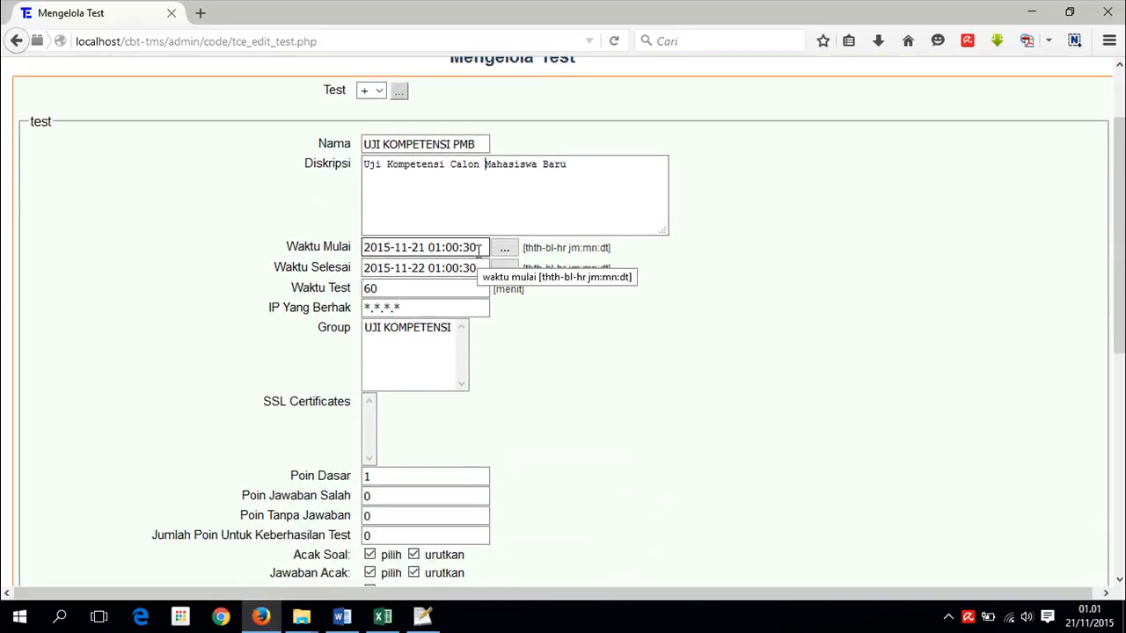
- Change the end date day to 25 and the test duration from 60 to 40 minutes
{"action": "double_click", "coordinate": [420, 269]}
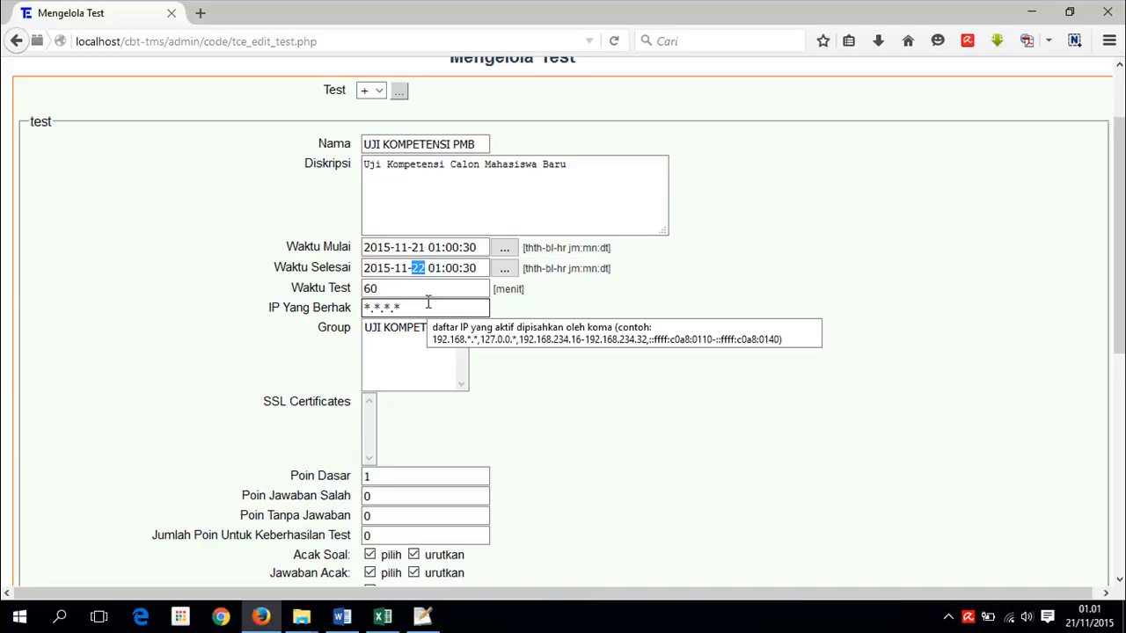
{"action": "type", "text": "2"}
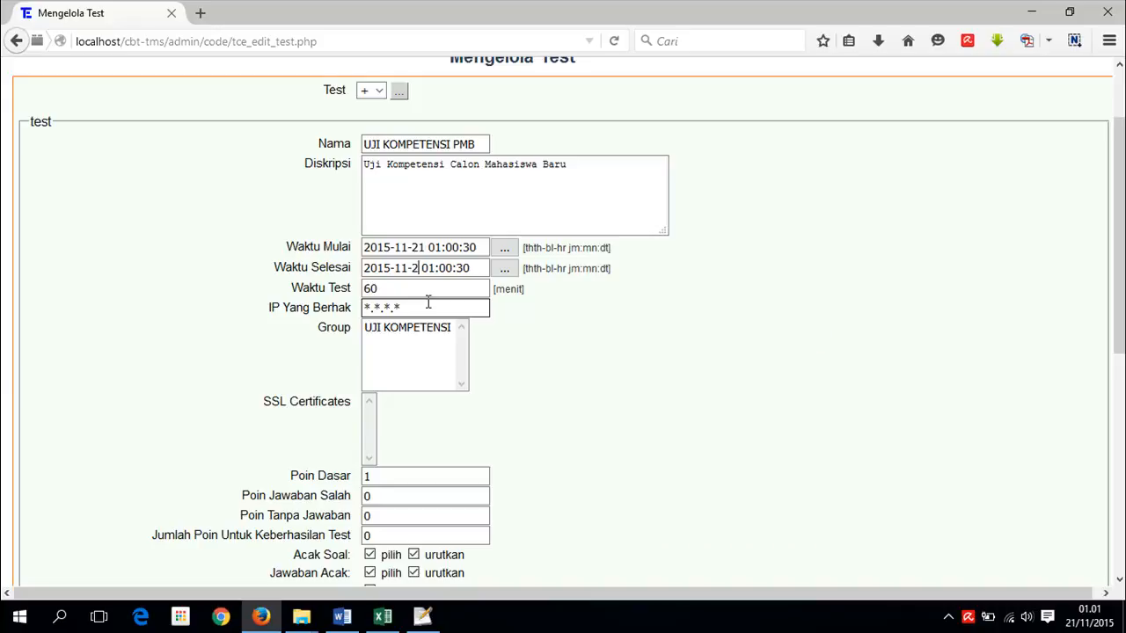
{"action": "type", "text": "5"}
{"action": "left_click", "coordinate": [402, 289]}
{"action": "left_click_drag", "start_coordinate": [378, 289], "coordinate": [354, 289]}
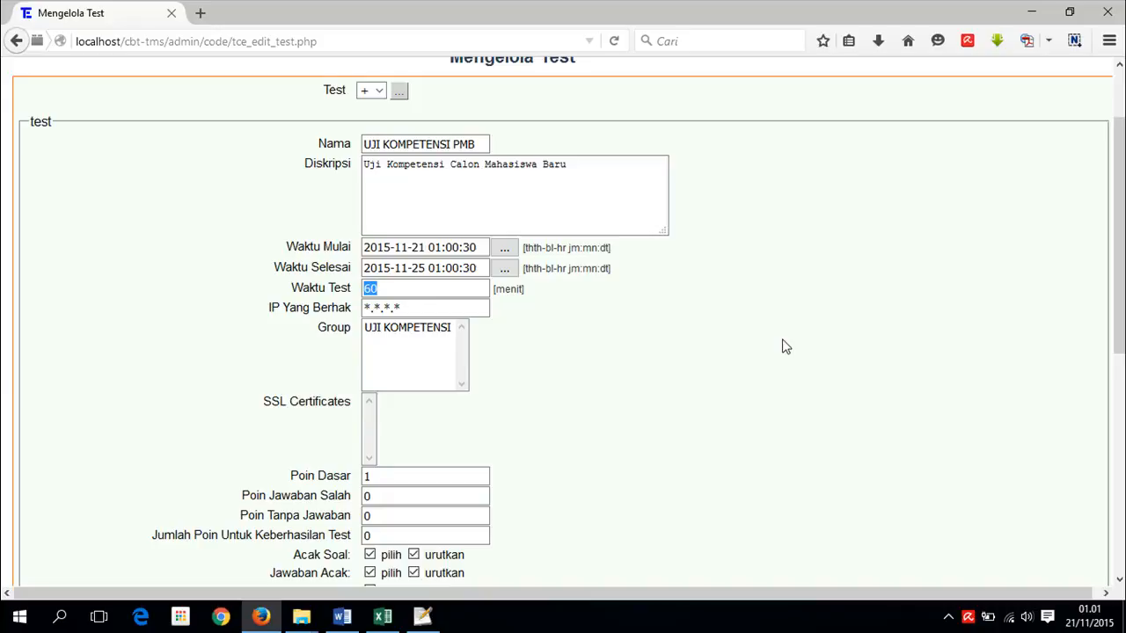
{"action": "left_click", "coordinate": [392, 288]}
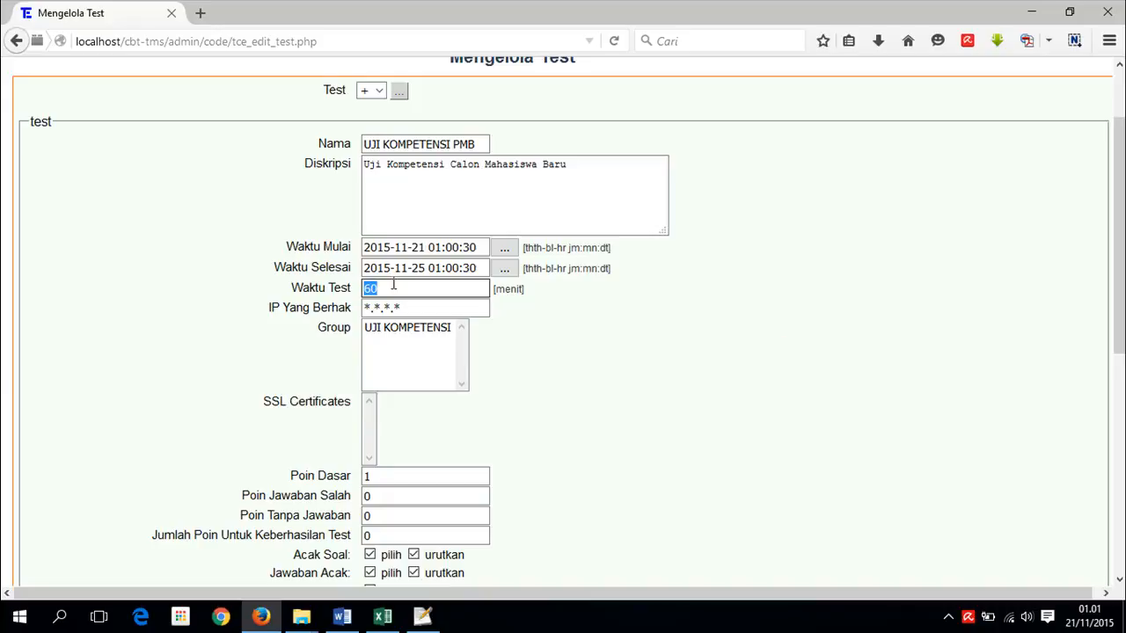
{"action": "left_click_drag", "start_coordinate": [392, 290], "coordinate": [364, 290]}
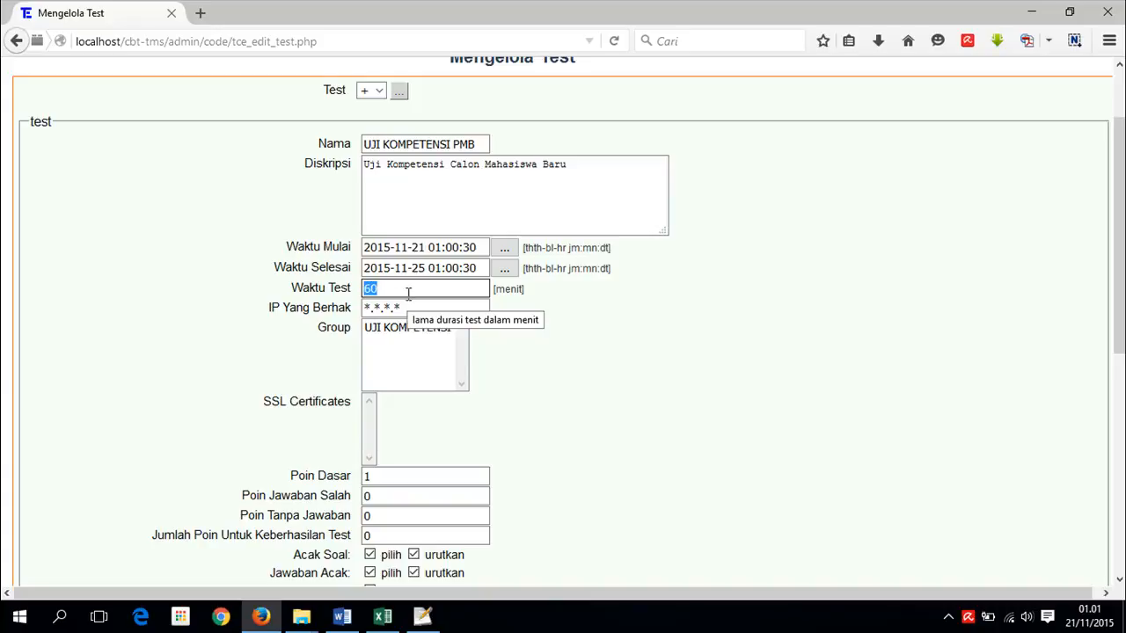
{"action": "type", "text": "4"}
{"action": "left_click", "coordinate": [531, 344]}
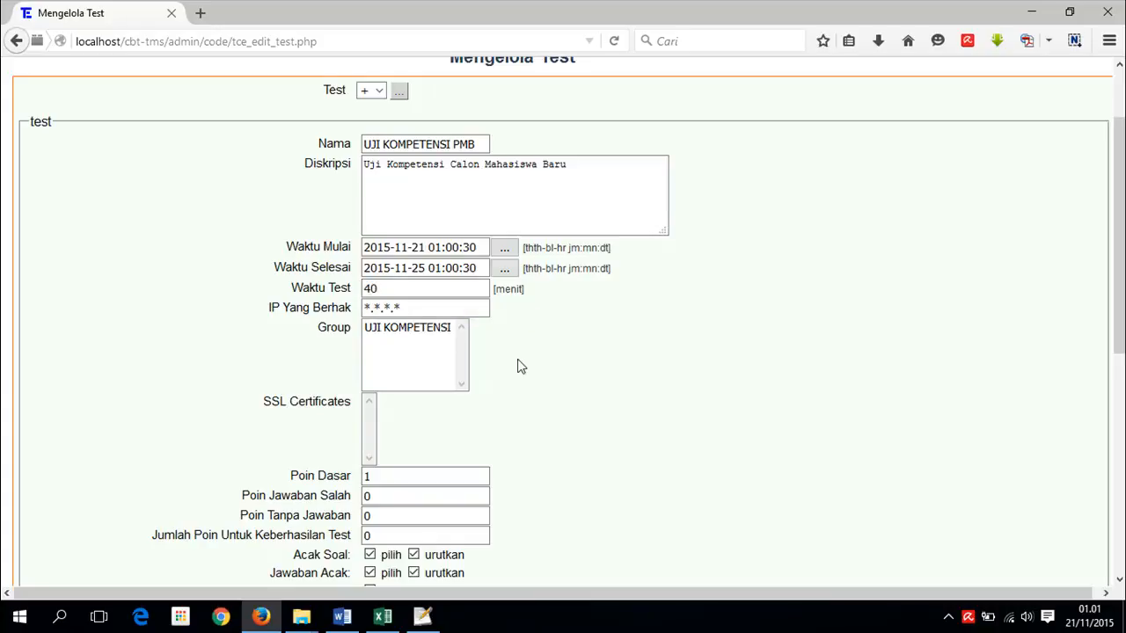
- Keep the allowed IP pattern *.*.*.* and assign the UJI KOMPETENSI group
{"action": "left_click", "coordinate": [427, 308]}
{"action": "left_click_drag", "start_coordinate": [398, 308], "coordinate": [356, 308]}
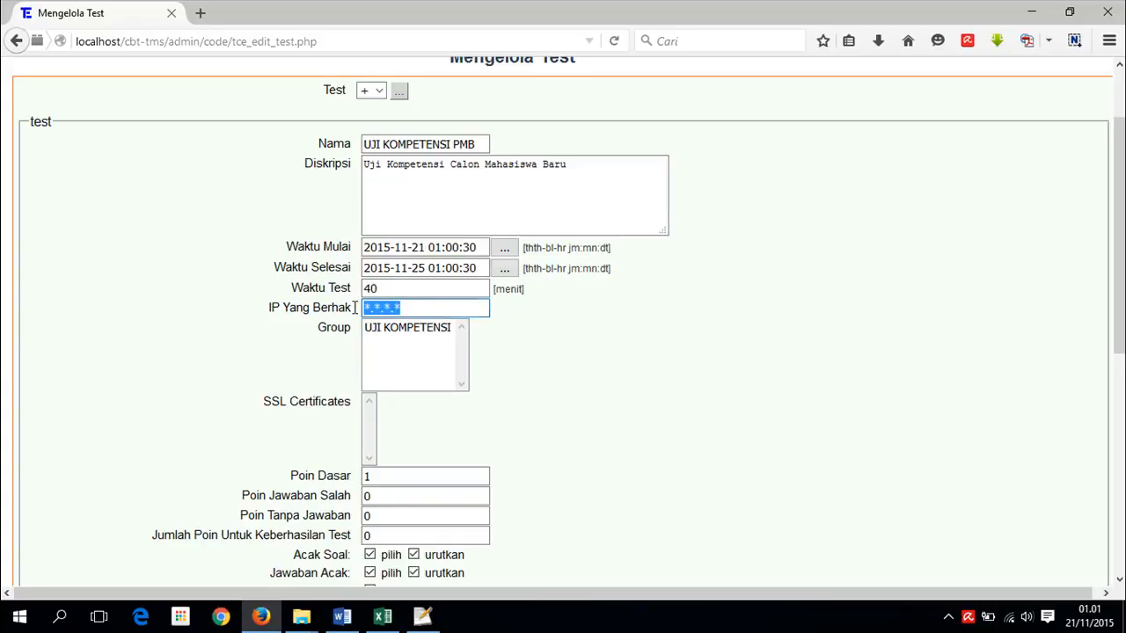
{"action": "left_click", "coordinate": [422, 332]}
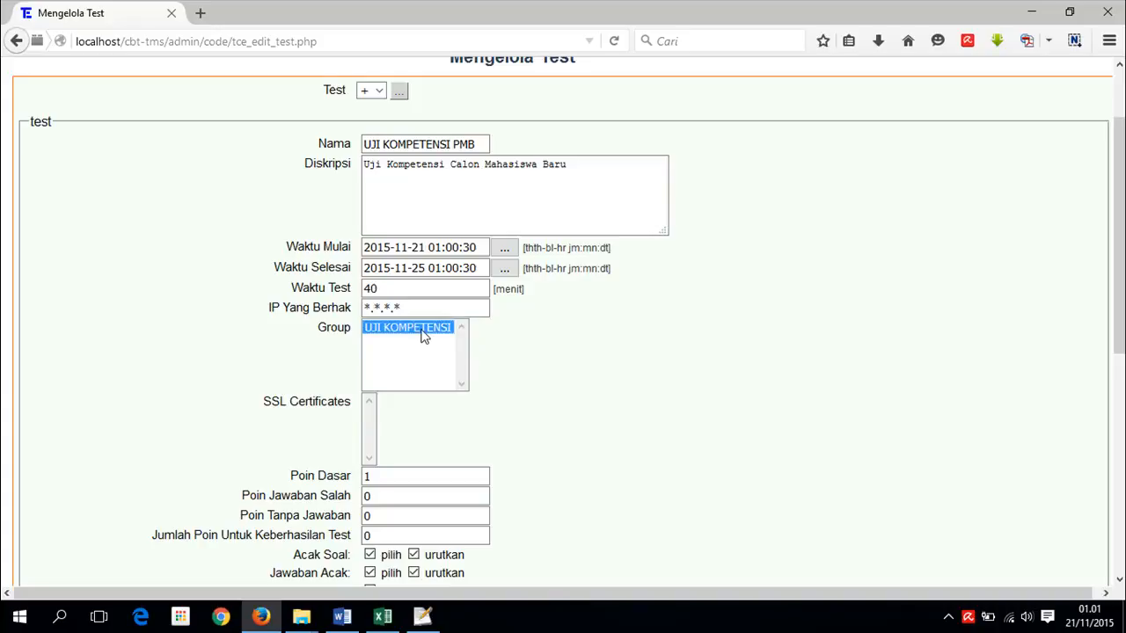
{"action": "scroll", "coordinate": [475, 376], "scroll_direction": "down", "scroll_amount": 4}
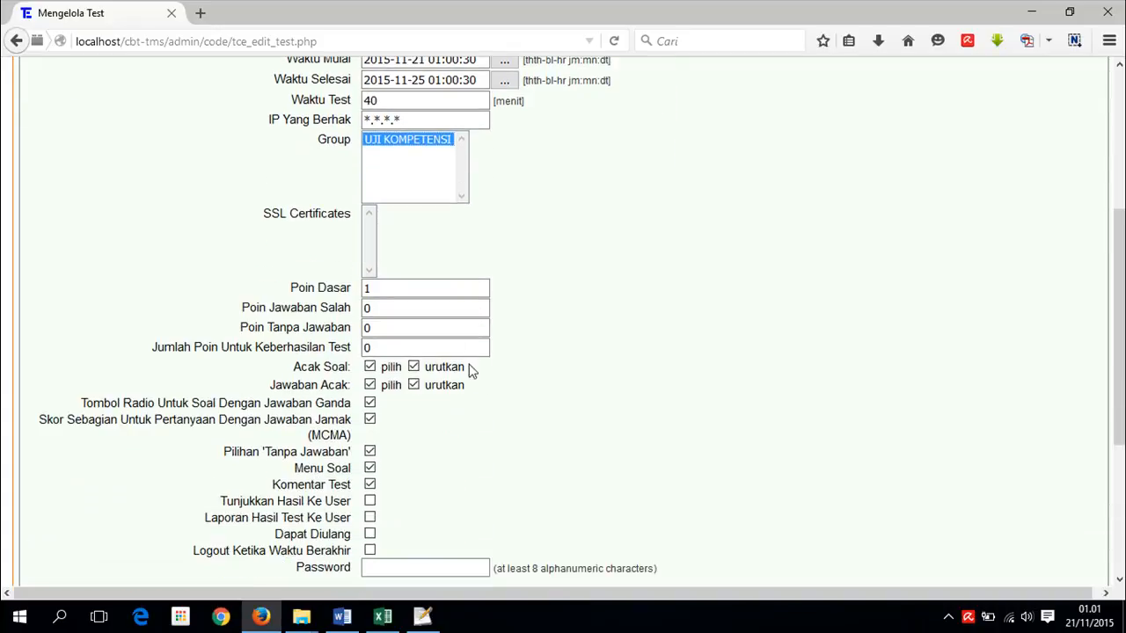
- Set the base score to 5 and the pass mark to 60
{"action": "left_click_drag", "start_coordinate": [387, 292], "coordinate": [353, 290]}
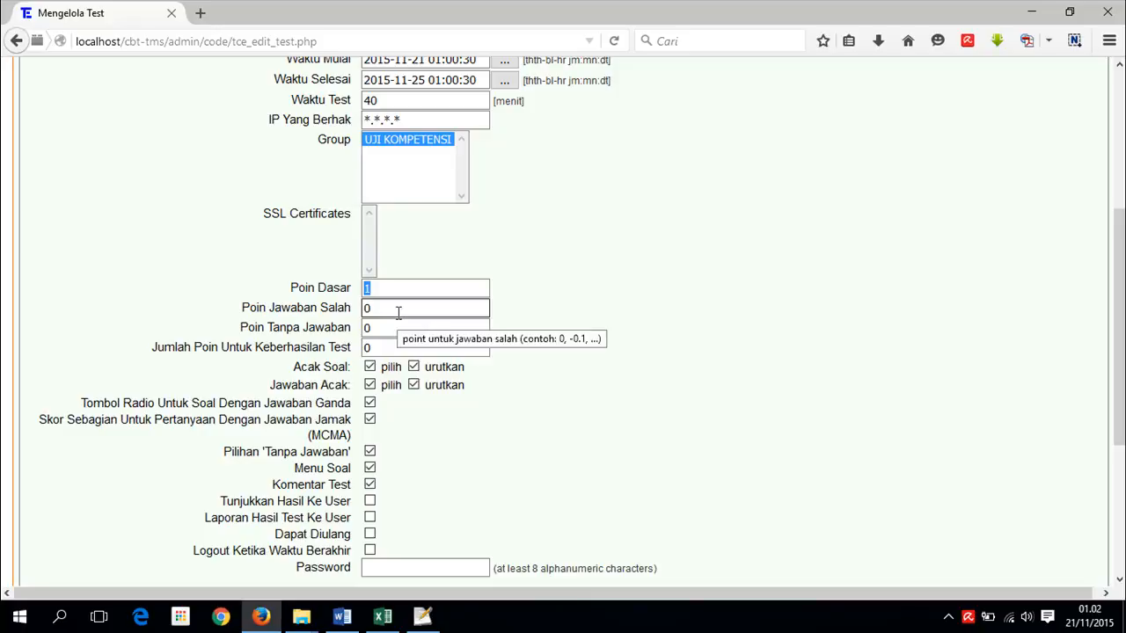
{"action": "type", "text": "5"}
{"action": "left_click", "coordinate": [557, 308]}
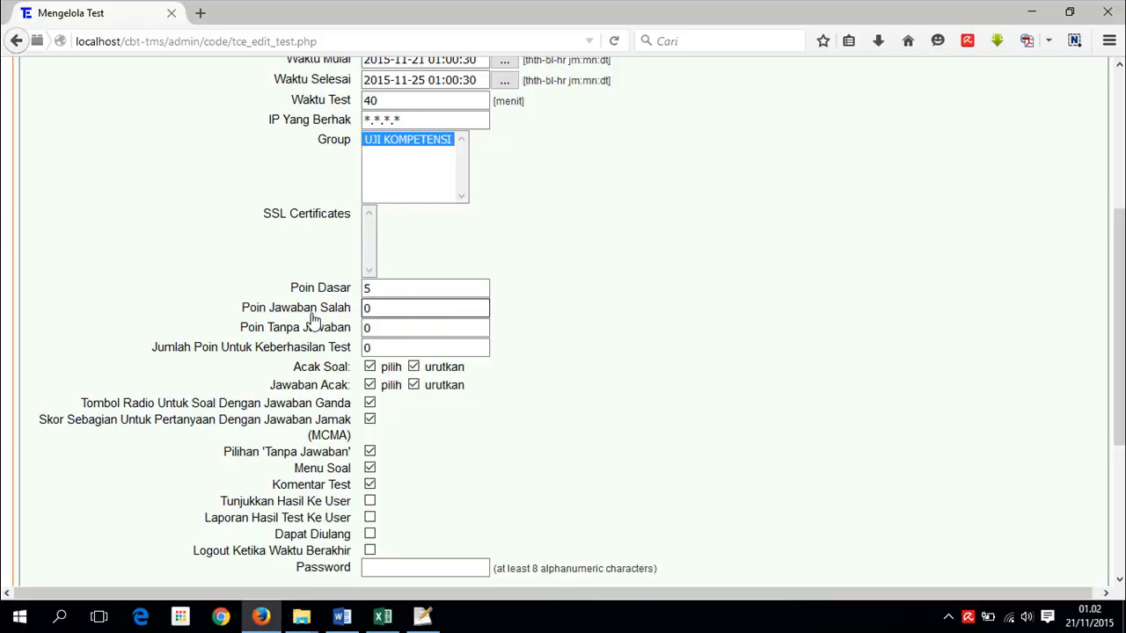
{"action": "left_click", "coordinate": [365, 348]}
{"action": "type", "text": "6"}
{"action": "left_click", "coordinate": [538, 357]}
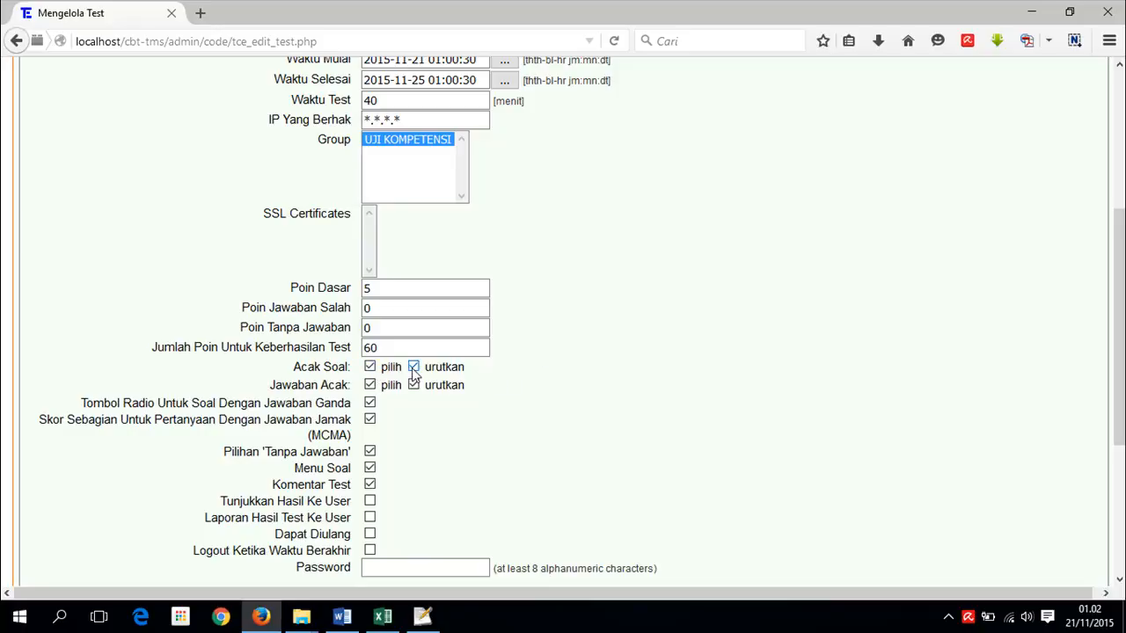
- Keep random question and answer ordering enabled after toggling those options
{"action": "left_click", "coordinate": [370, 366]}
{"action": "left_click", "coordinate": [414, 368]}
{"action": "left_click", "coordinate": [414, 367]}
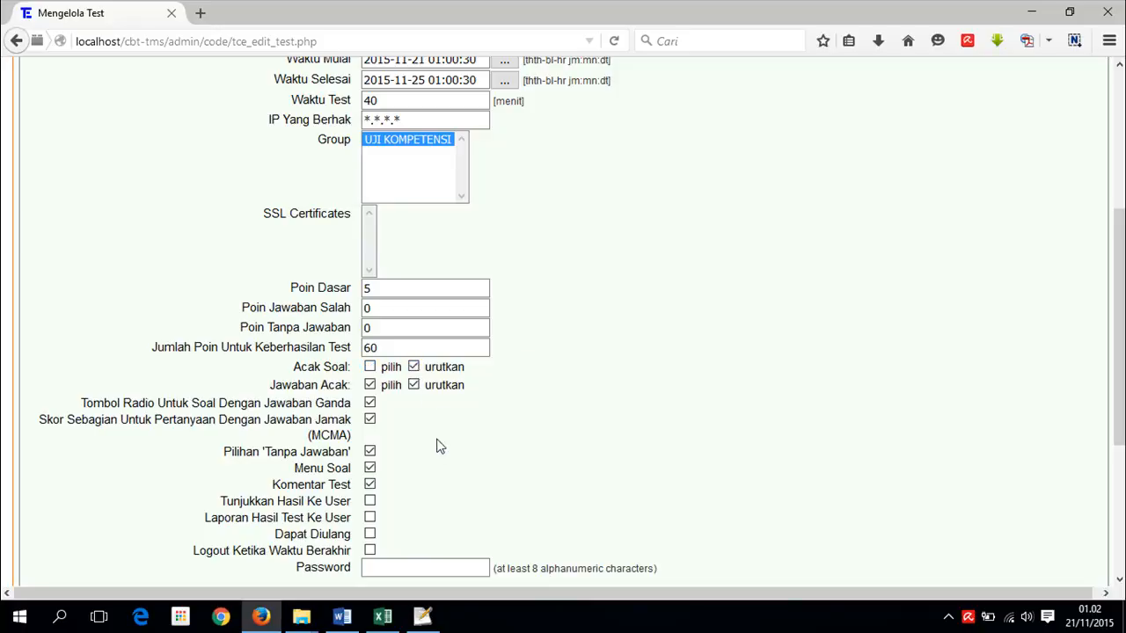
{"action": "left_click", "coordinate": [414, 368]}
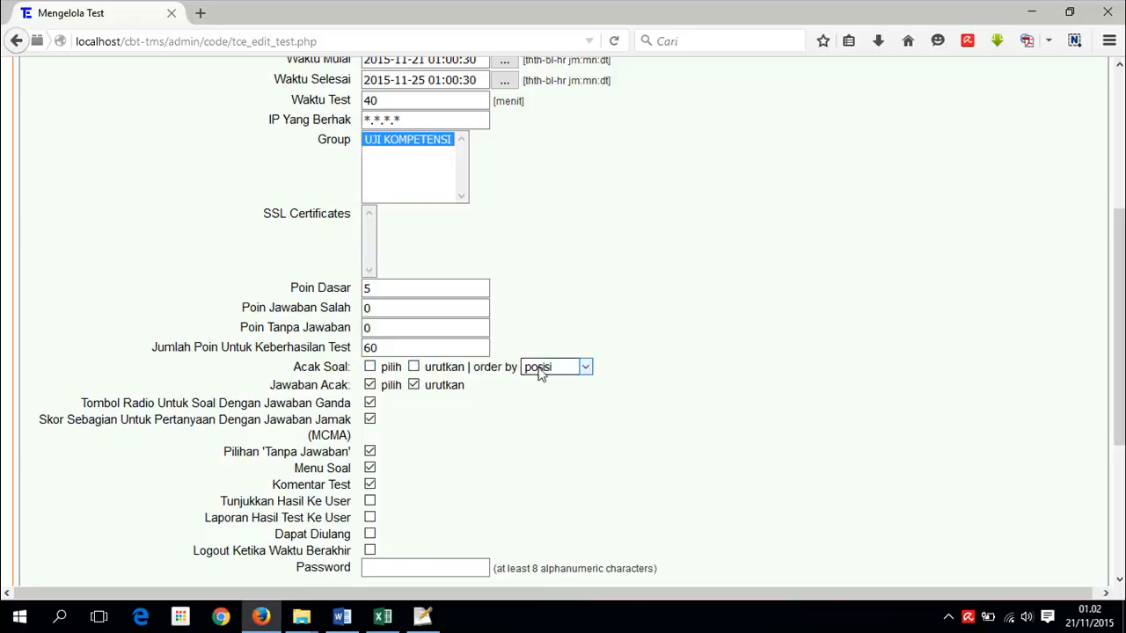
{"action": "left_click", "coordinate": [414, 368]}
{"action": "left_click", "coordinate": [390, 367]}
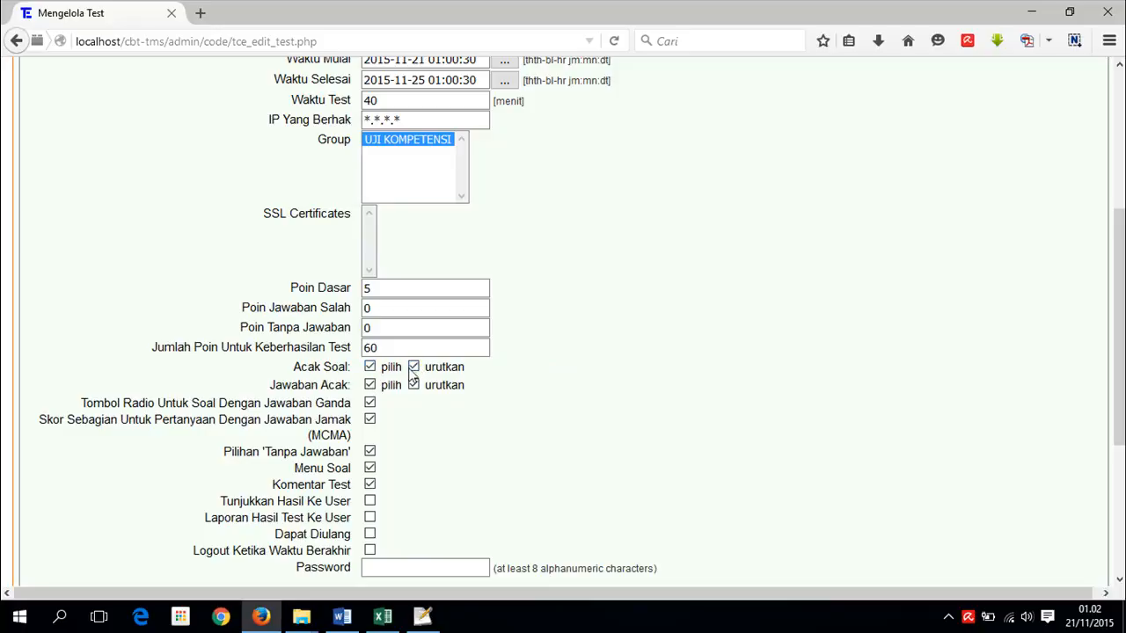
{"action": "left_click", "coordinate": [370, 386]}
- Turn off radio buttons, partial scoring, no-answer option and comments; show results to users
{"action": "left_click", "coordinate": [370, 404]}
{"action": "left_click", "coordinate": [369, 421]}
{"action": "left_click", "coordinate": [369, 453]}
{"action": "left_click", "coordinate": [370, 485]}
{"action": "left_click", "coordinate": [371, 503]}
- Enable logout on time expiry, leave the password empty, and save UJI KOMPETENSI PMB
{"action": "scroll", "coordinate": [417, 554], "scroll_direction": "down", "scroll_amount": 2}
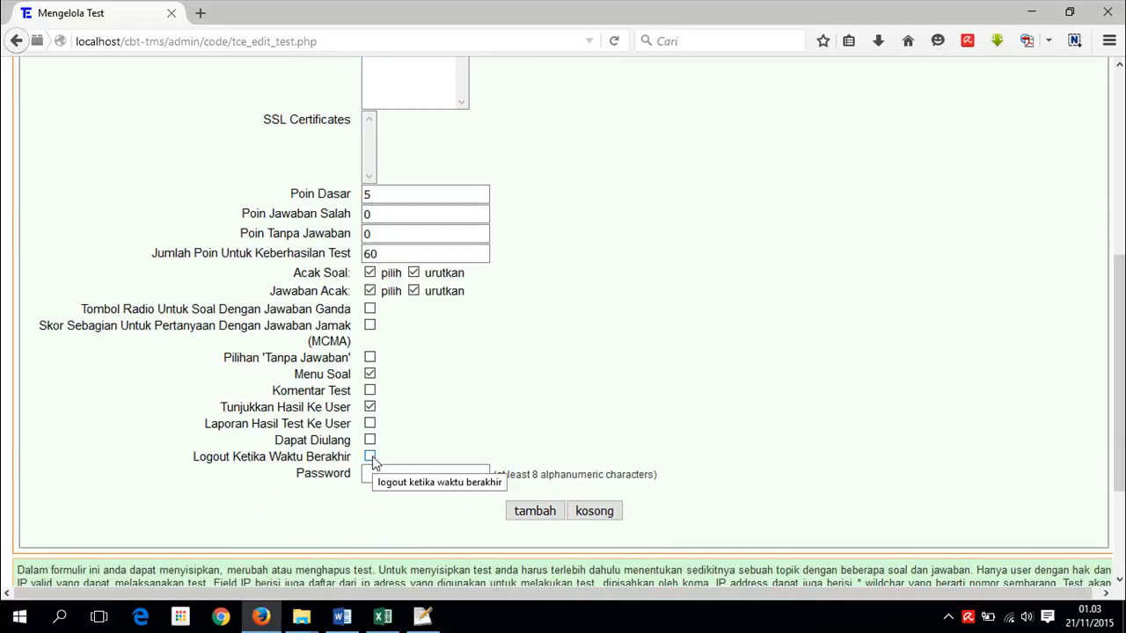
{"action": "left_click", "coordinate": [370, 458]}
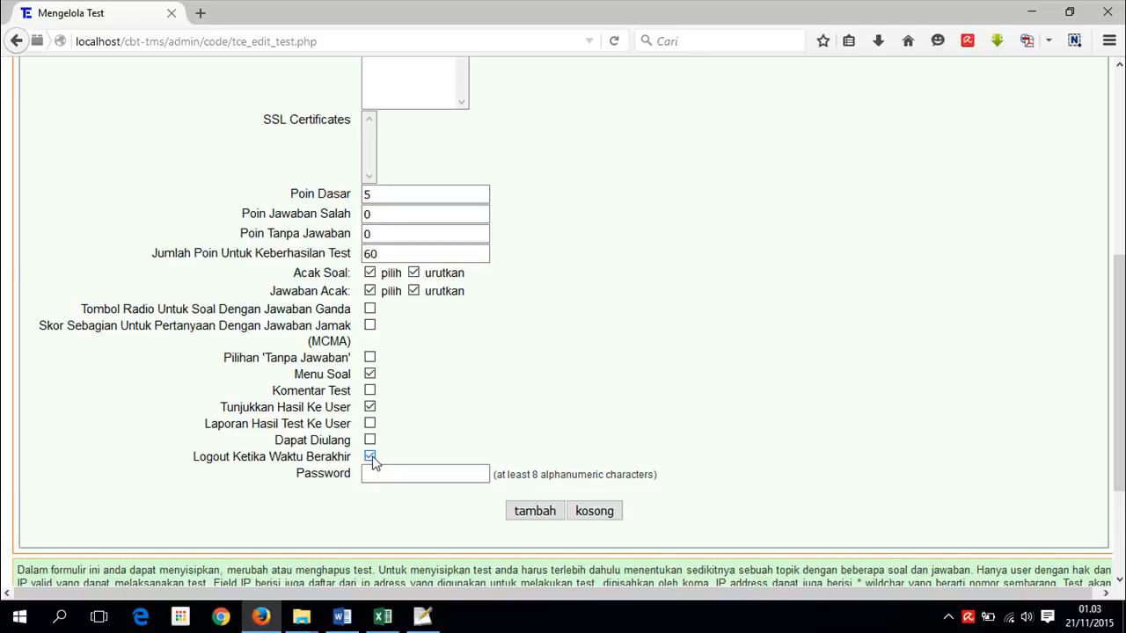
{"action": "left_click", "coordinate": [370, 458]}
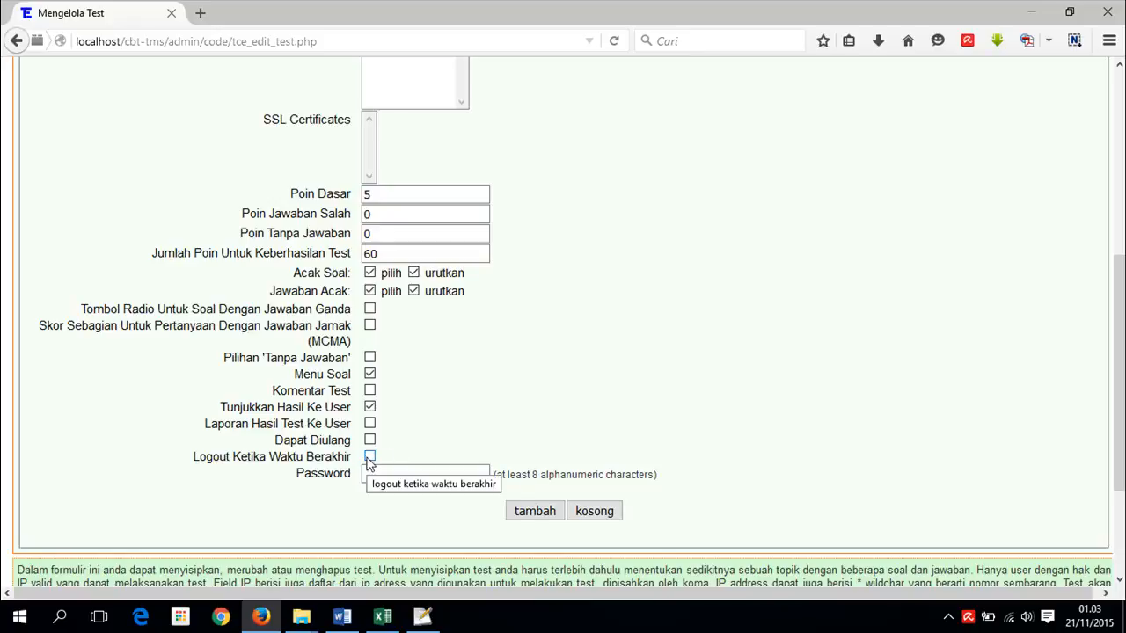
{"action": "left_click", "coordinate": [402, 473]}
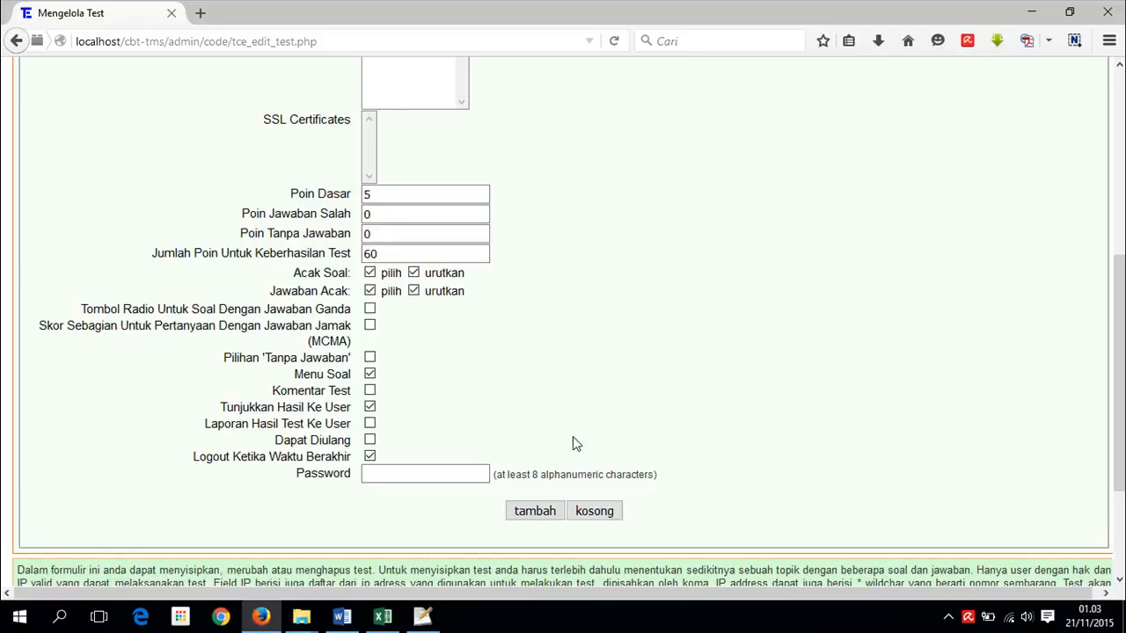
{"action": "left_click", "coordinate": [532, 514]}
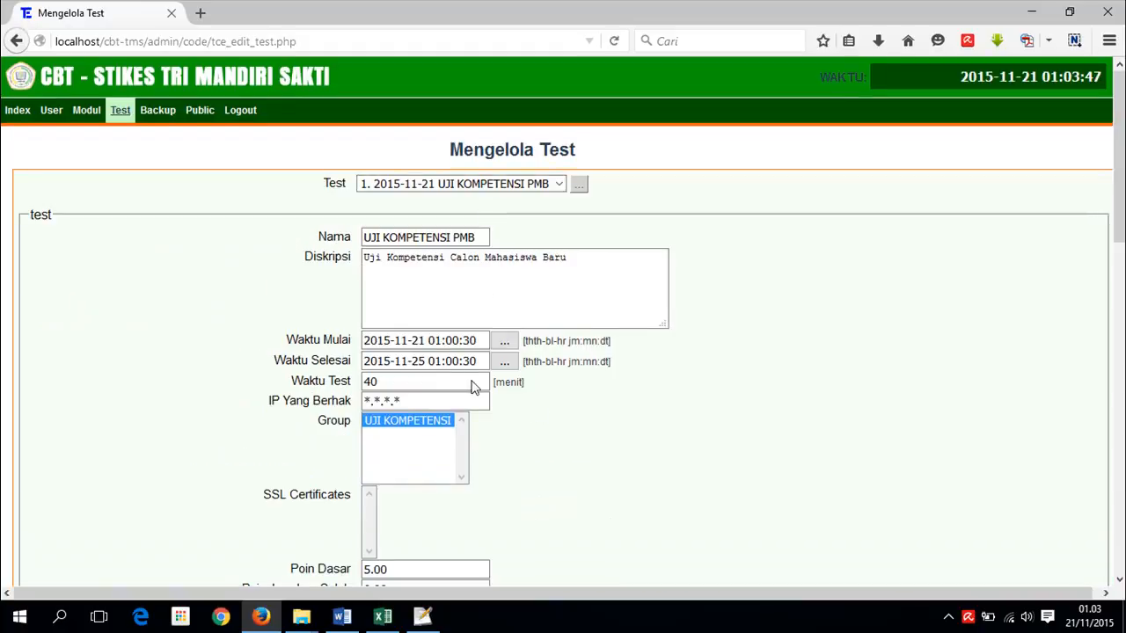
- Pick topic PMB with 20 questions, keeping all question types
{"action": "left_click", "coordinate": [1119, 286]}
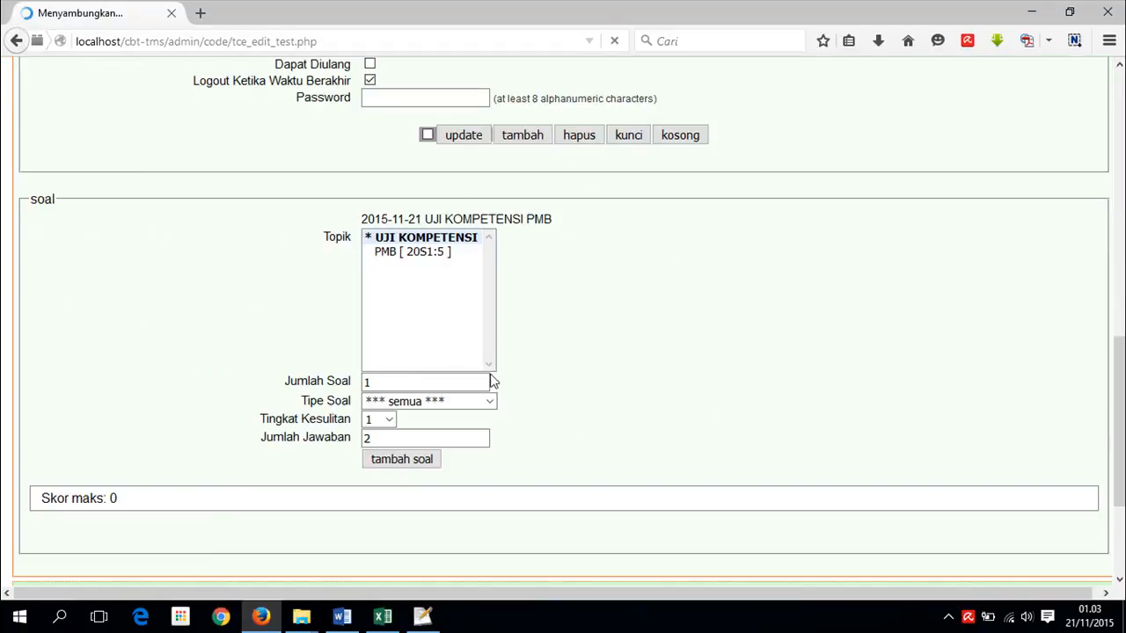
{"action": "left_click", "coordinate": [402, 254]}
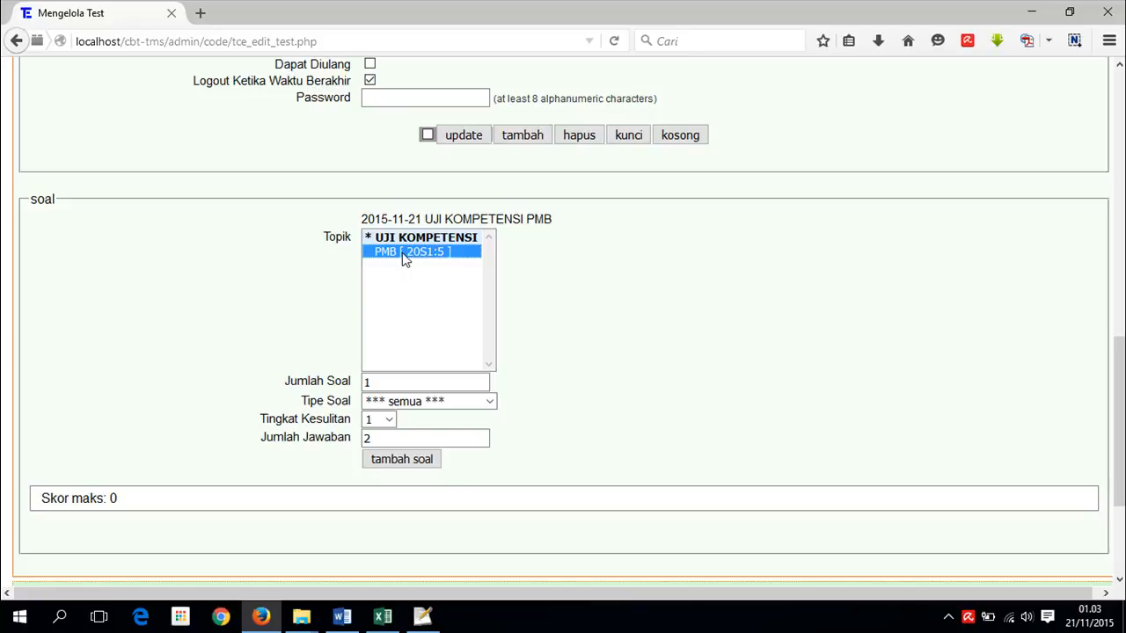
{"action": "left_click", "coordinate": [330, 386]}
{"action": "type", "text": "20"}
{"action": "left_click", "coordinate": [593, 379]}
{"action": "left_click", "coordinate": [489, 402]}
{"action": "left_click", "coordinate": [439, 434]}
{"action": "left_click", "coordinate": [489, 403]}
{"action": "left_click", "coordinate": [480, 417]}
- Set 5 answers per question and add the PMB questions to the test
{"action": "double_click", "coordinate": [385, 440]}
{"action": "type", "text": "5"}
{"action": "key", "text": "Escape"}
{"action": "left_click", "coordinate": [397, 464]}
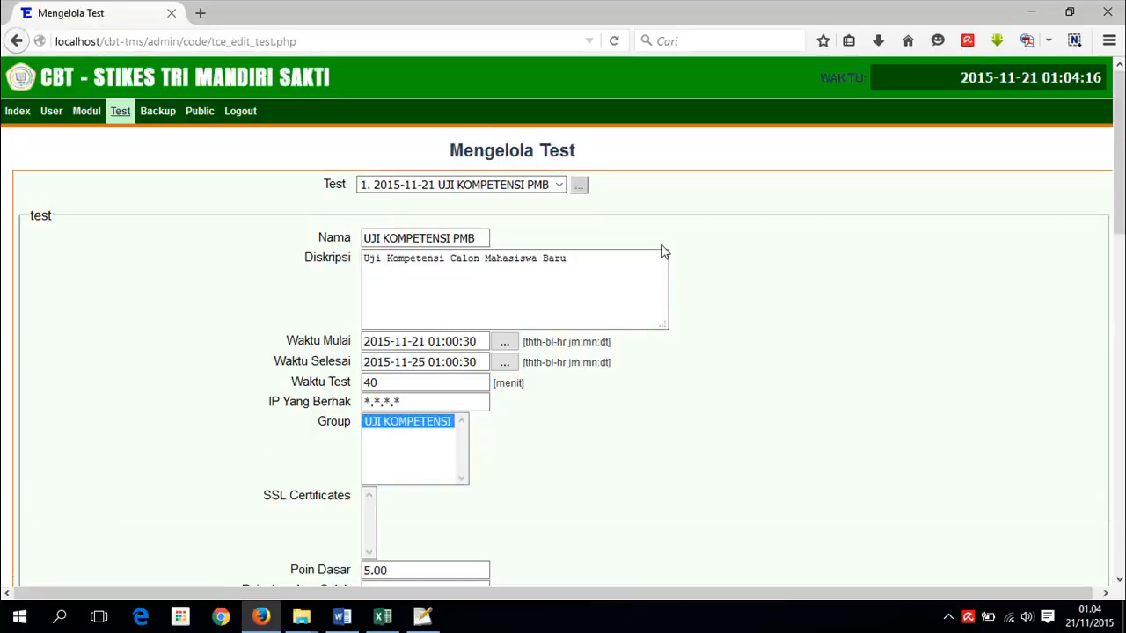
{"action": "scroll", "coordinate": [758, 425], "scroll_direction": "down", "scroll_amount": 6}
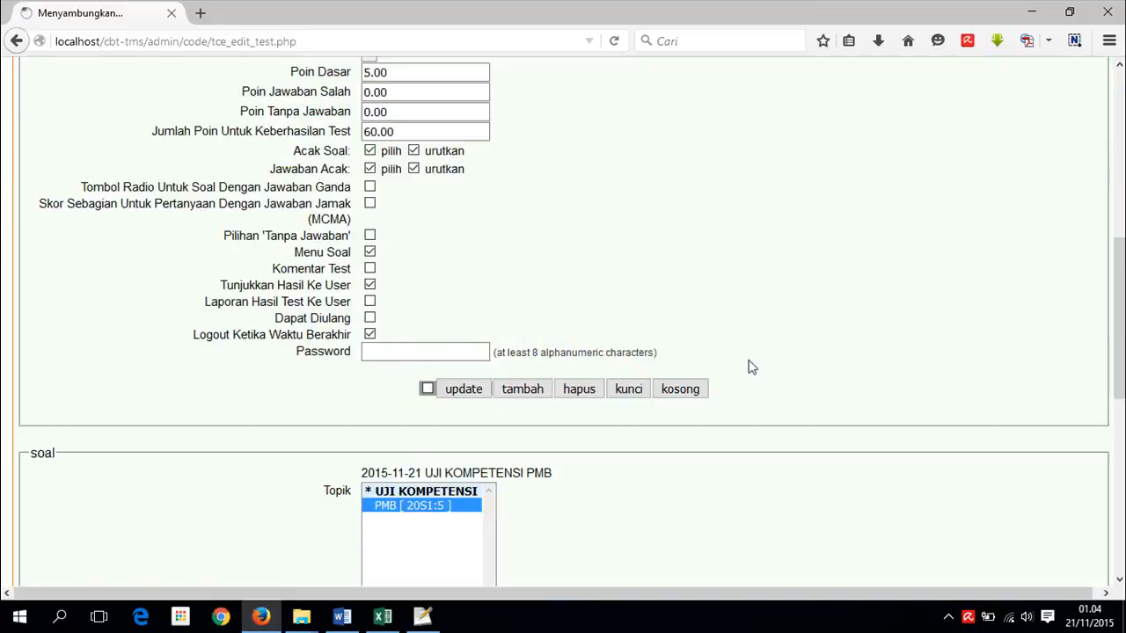
{"action": "scroll", "coordinate": [430, 457], "scroll_direction": "down", "scroll_amount": 4}
{"action": "scroll", "coordinate": [427, 476], "scroll_direction": "down", "scroll_amount": 1}
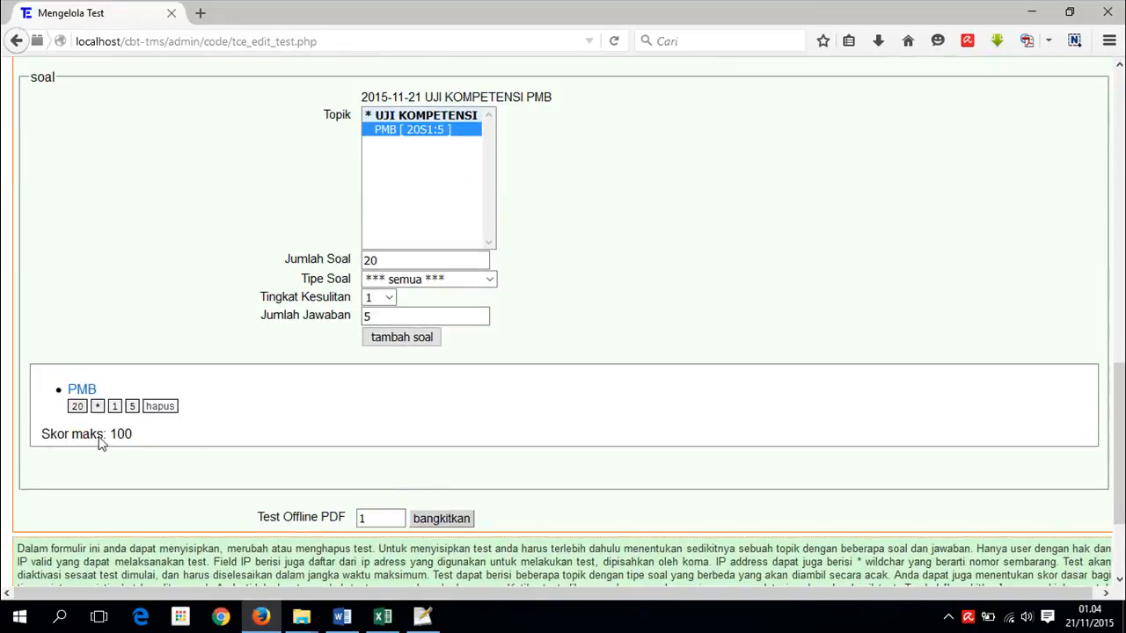
{"action": "scroll", "coordinate": [88, 431], "scroll_direction": "down", "scroll_amount": 2}
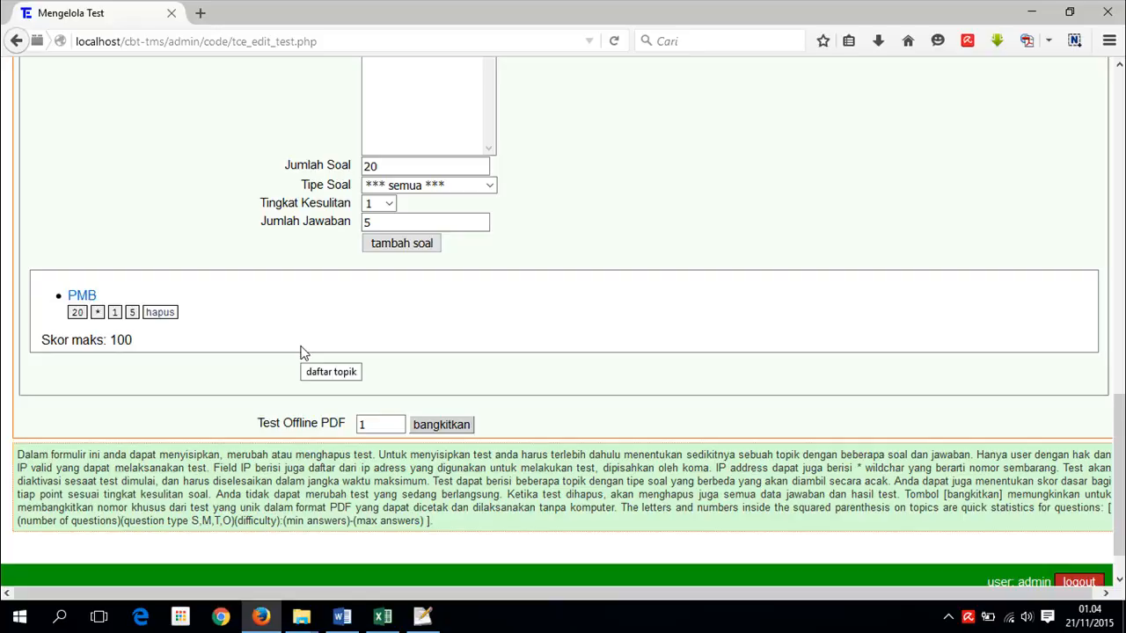
- Open group management and load the existing UJI KOMPETENSI group
{"action": "left_click", "coordinate": [452, 430]}
{"action": "scroll", "coordinate": [794, 385], "scroll_direction": "up", "scroll_amount": 3}
{"action": "scroll", "coordinate": [794, 384], "scroll_direction": "up", "scroll_amount": 10}
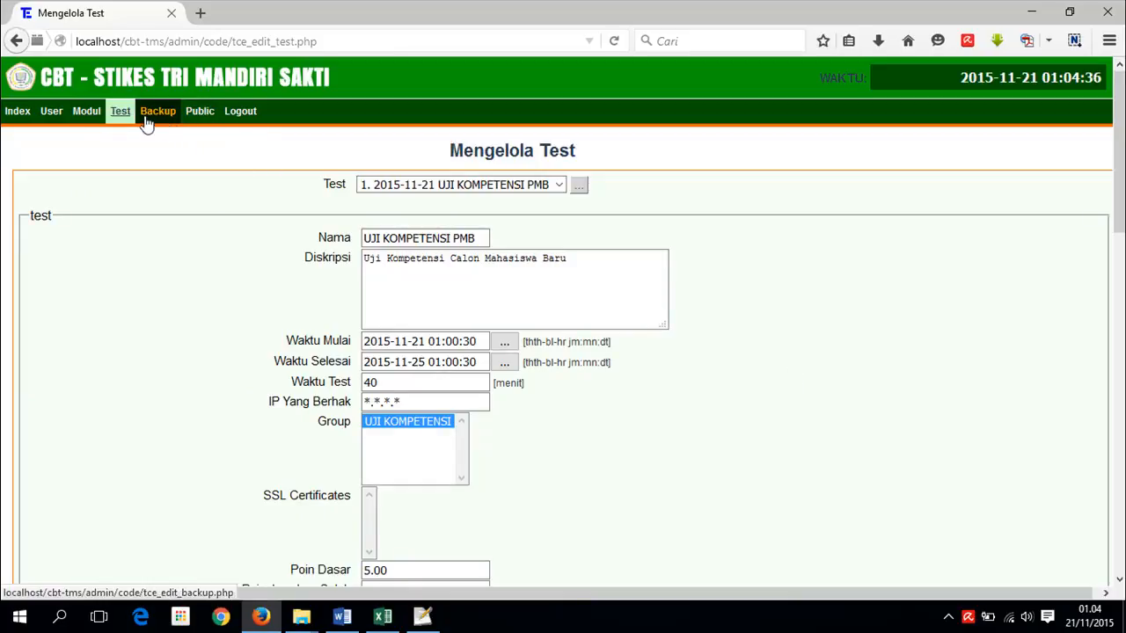
{"action": "mouse_move", "coordinate": [50, 113]}
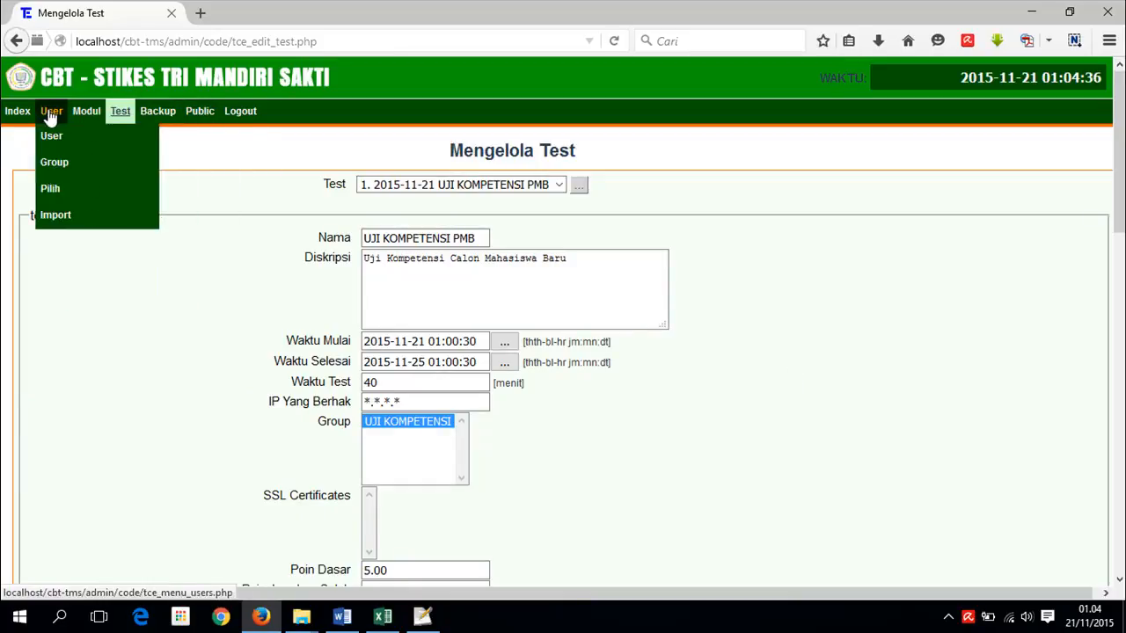
{"action": "left_click", "coordinate": [51, 162]}
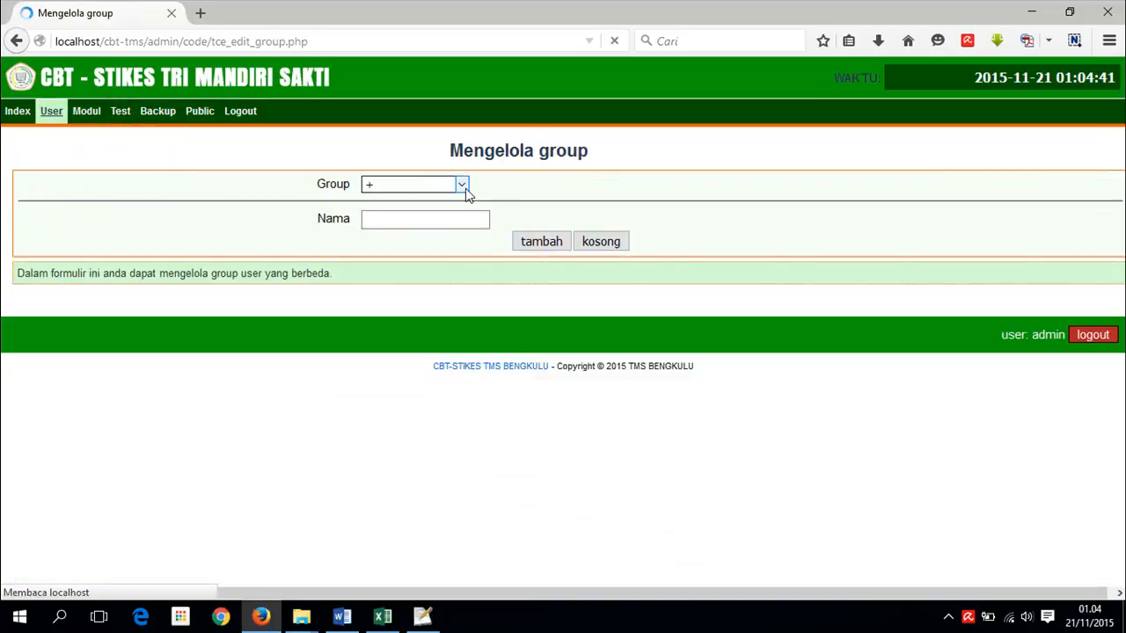
{"action": "left_click", "coordinate": [463, 189]}
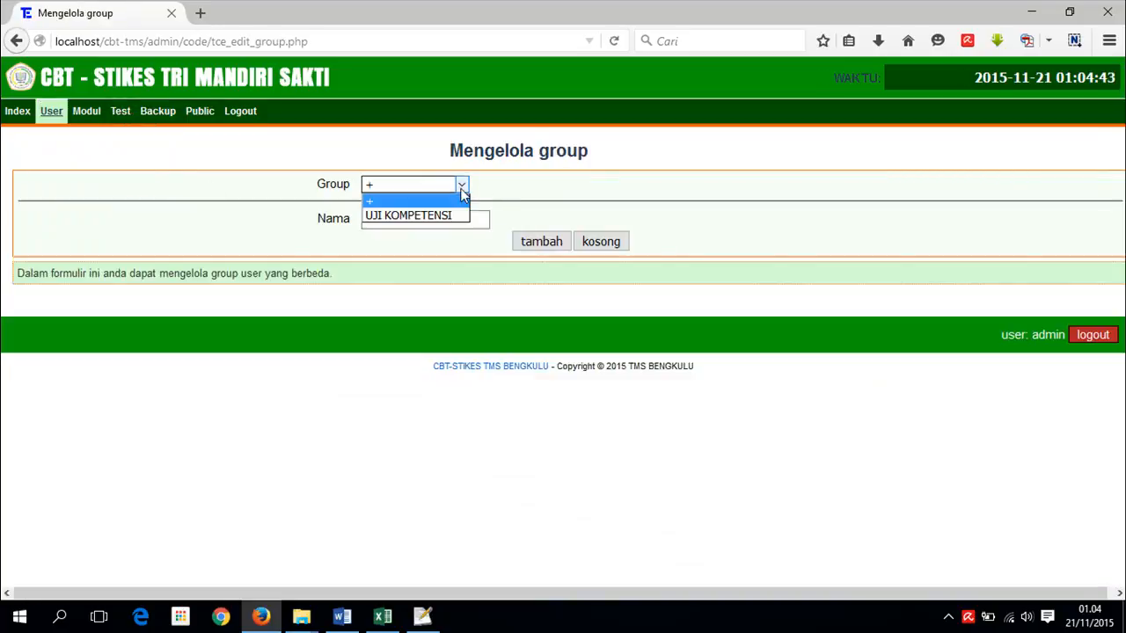
{"action": "left_click", "coordinate": [409, 215]}
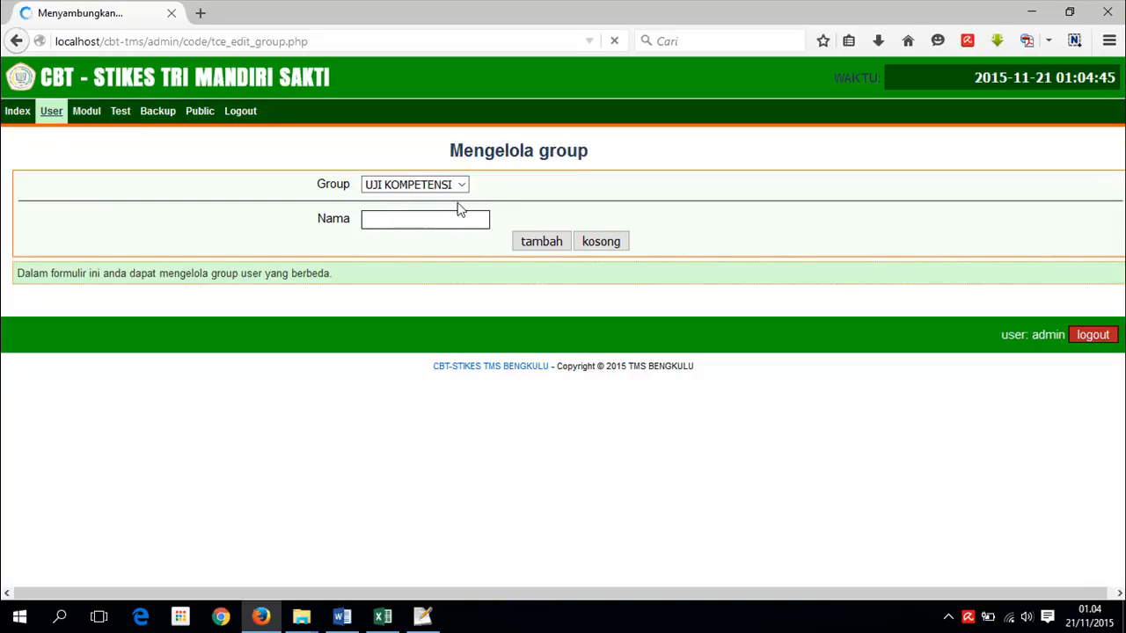
{"action": "mouse_move", "coordinate": [44, 119]}
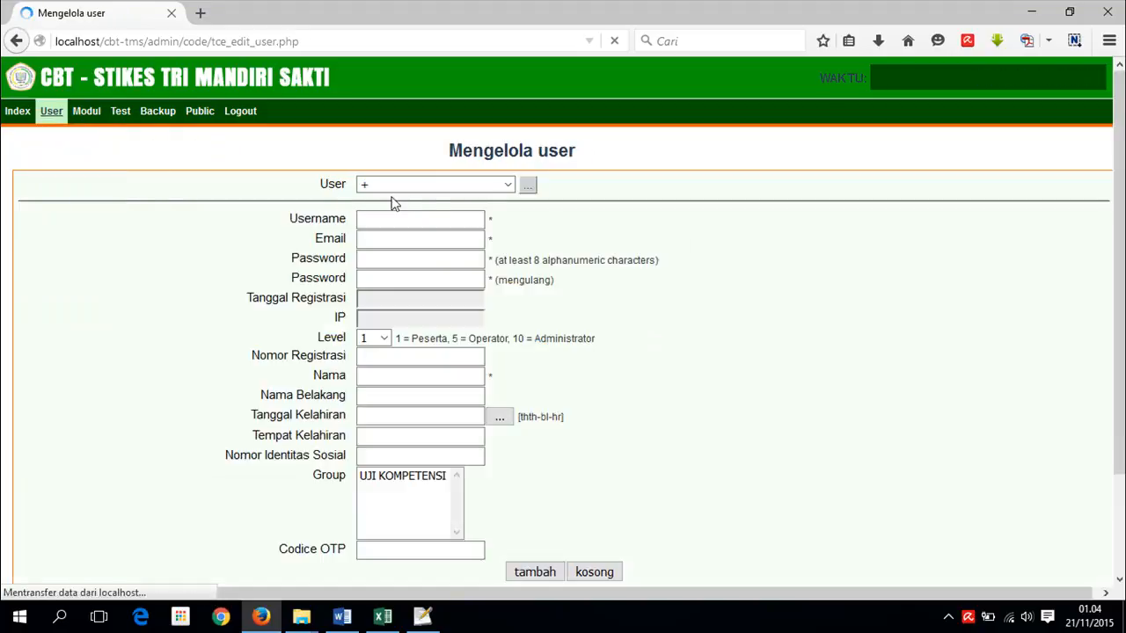
- Start a new user and enter the participant's username, e-mail address and password
{"action": "left_click", "coordinate": [498, 190]}
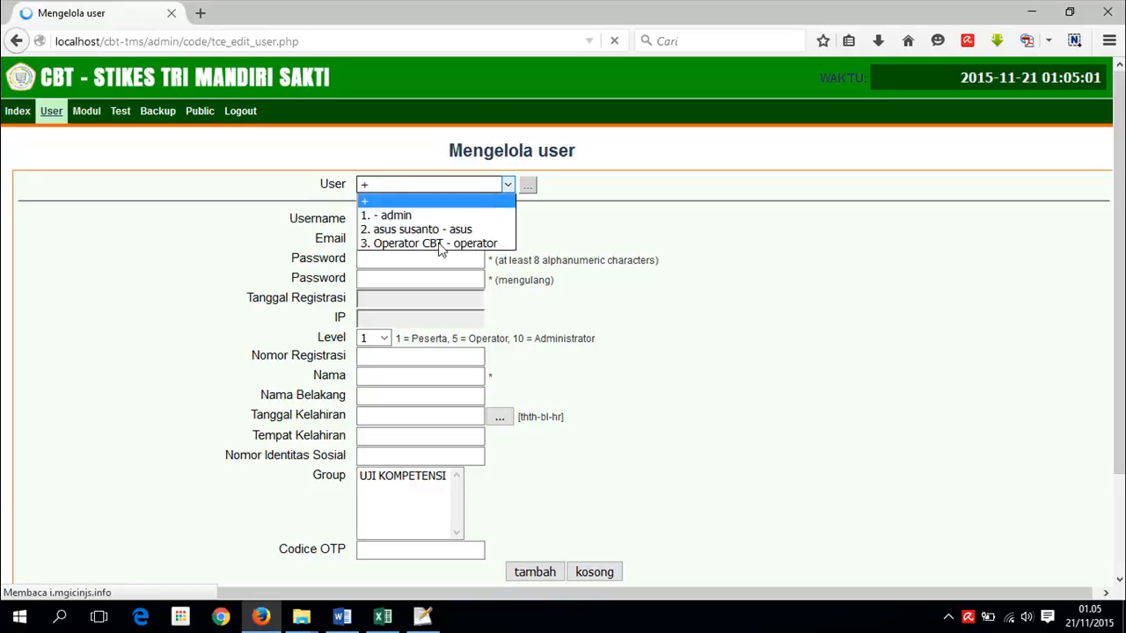
{"action": "left_click", "coordinate": [381, 255]}
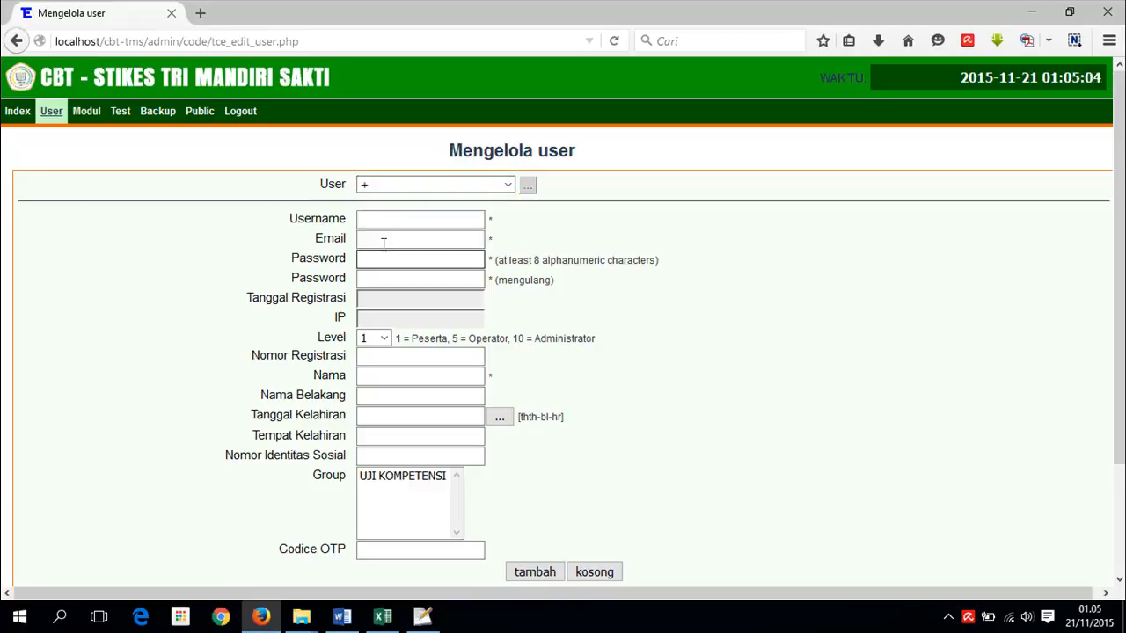
{"action": "left_click", "coordinate": [392, 223]}
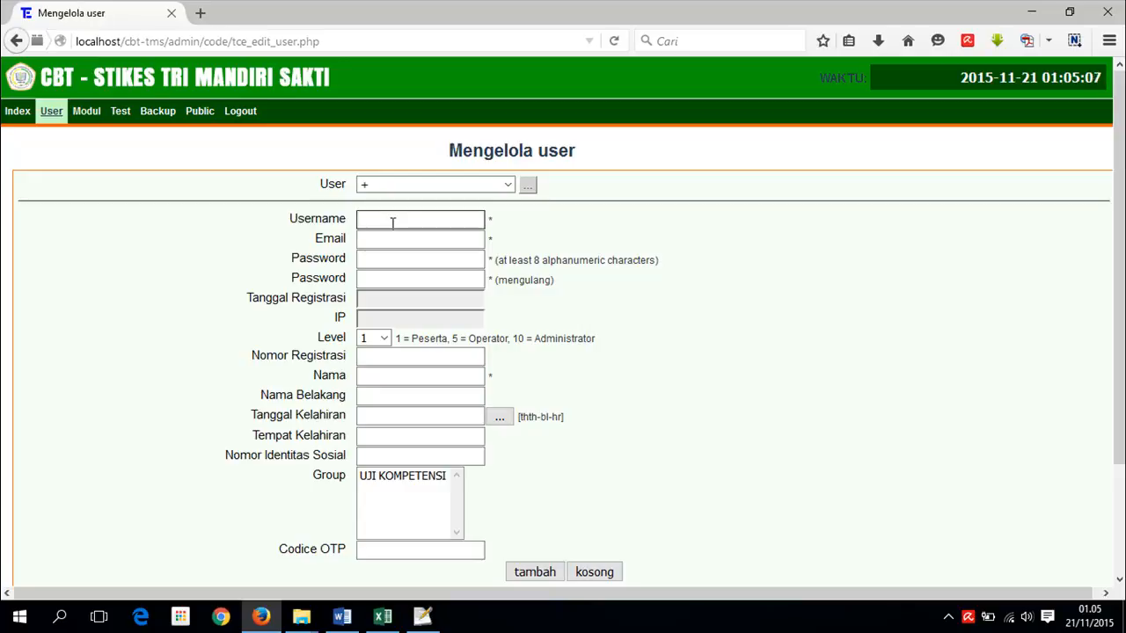
{"action": "type", "text": "usertest1"}
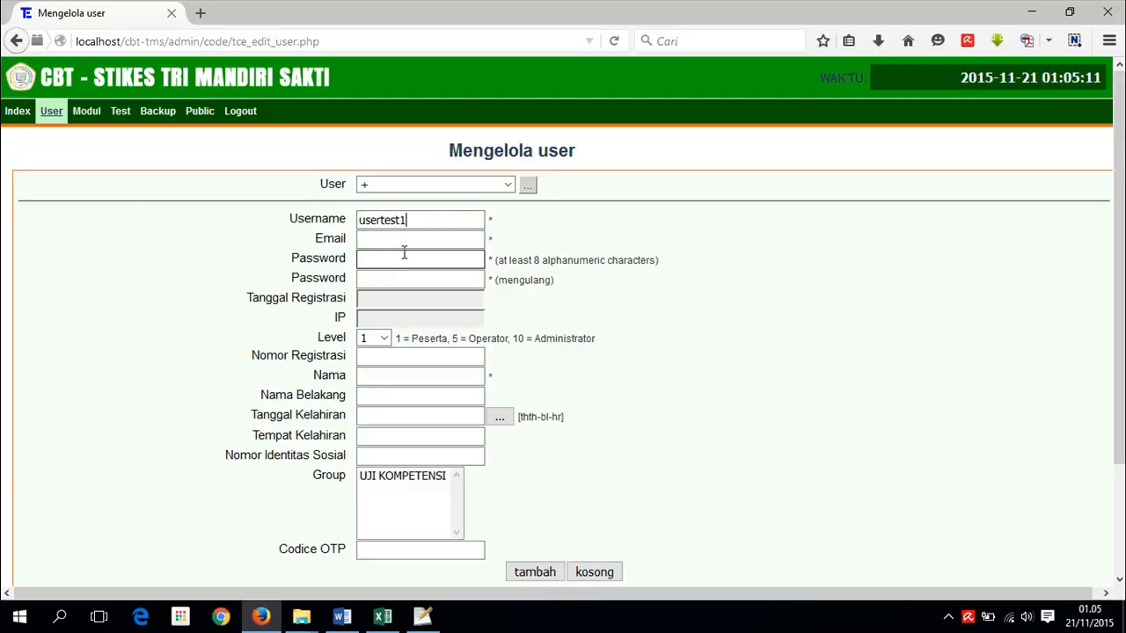
{"action": "left_click", "coordinate": [407, 240]}
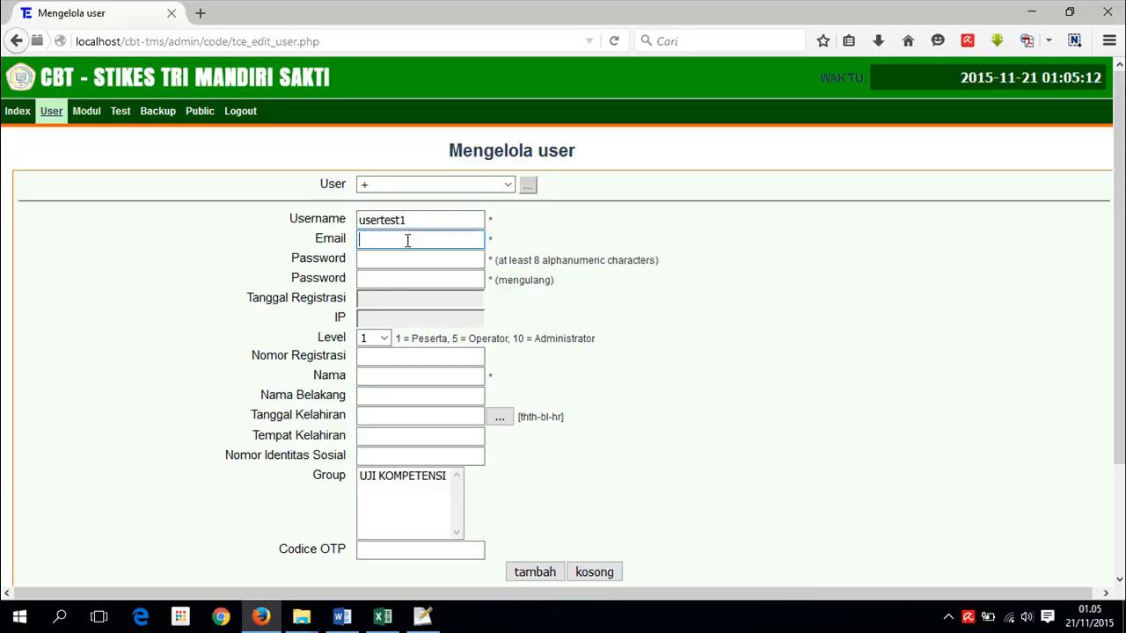
{"action": "left_click", "coordinate": [440, 265]}
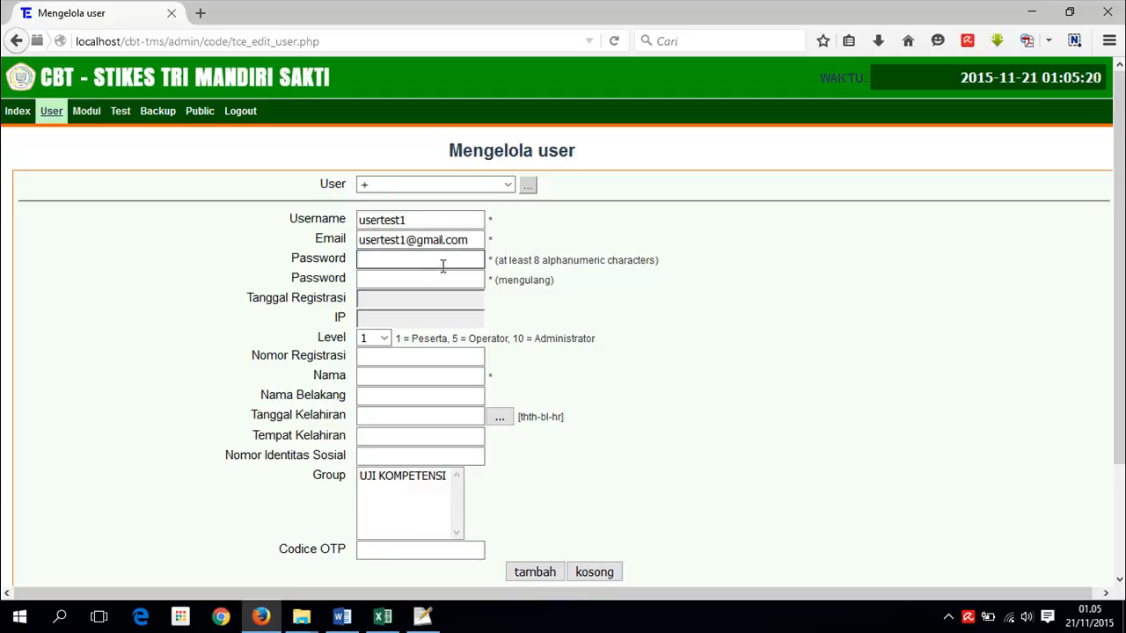
{"action": "type", "text": "123456789"}
- Fill in the participant's name, assign group UJI KOMPETENSI, and save the user
{"action": "left_click", "coordinate": [425, 279]}
{"action": "type", "text": "123456789"}
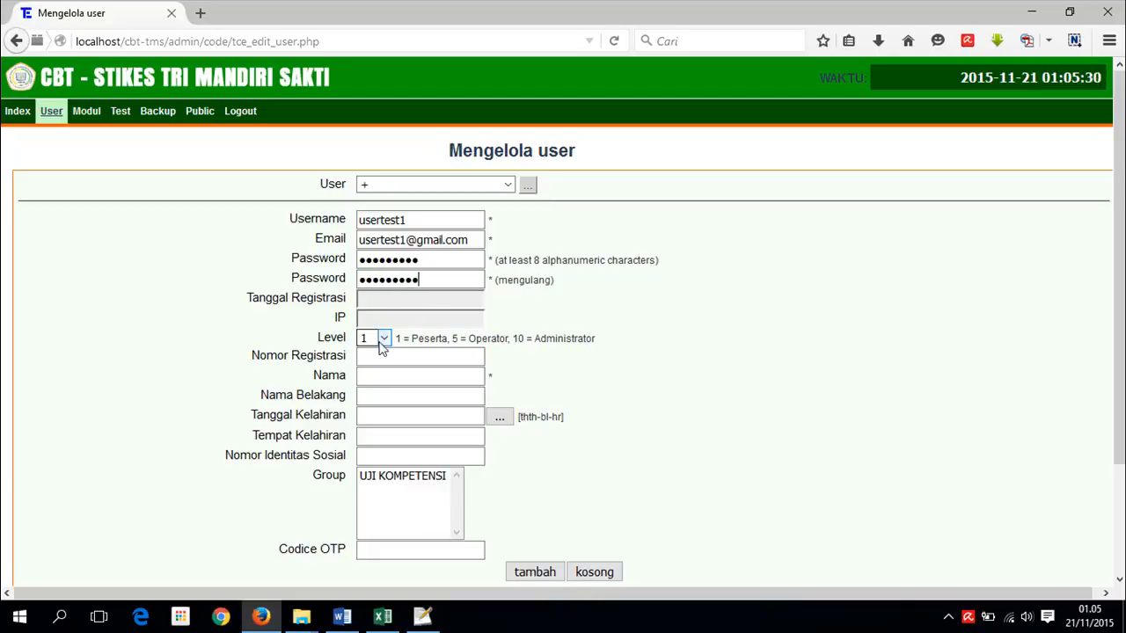
{"action": "left_click", "coordinate": [375, 375]}
{"action": "left_click", "coordinate": [377, 375]}
{"action": "type", "text": "Peserta CBT 1"}
{"action": "scroll", "coordinate": [615, 422], "scroll_direction": "down", "scroll_amount": 2}
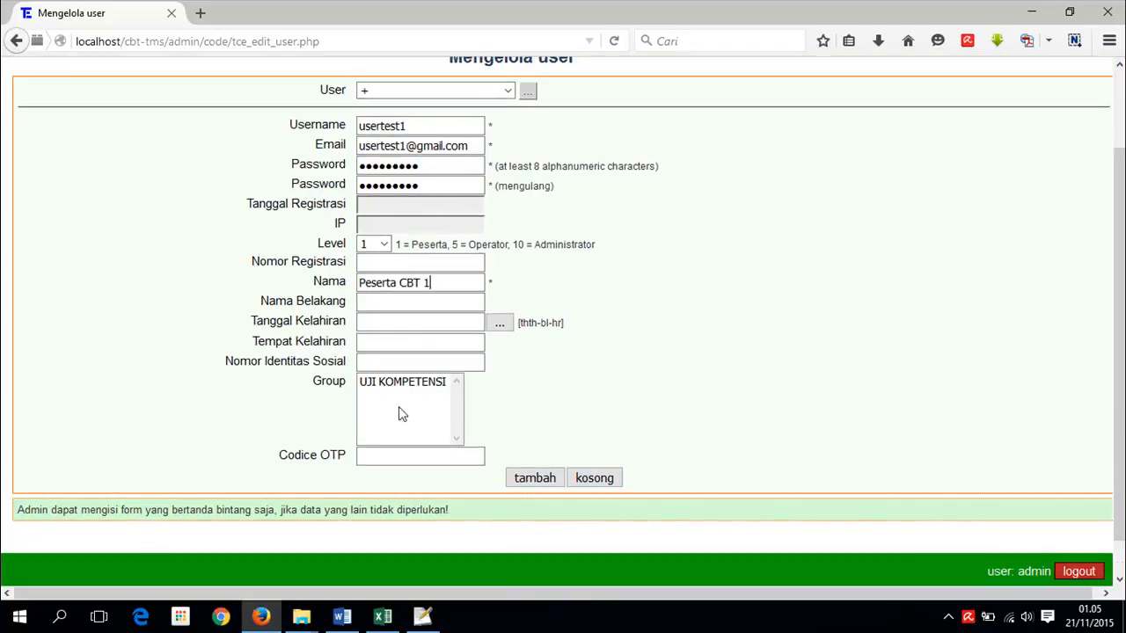
{"action": "left_click", "coordinate": [402, 385]}
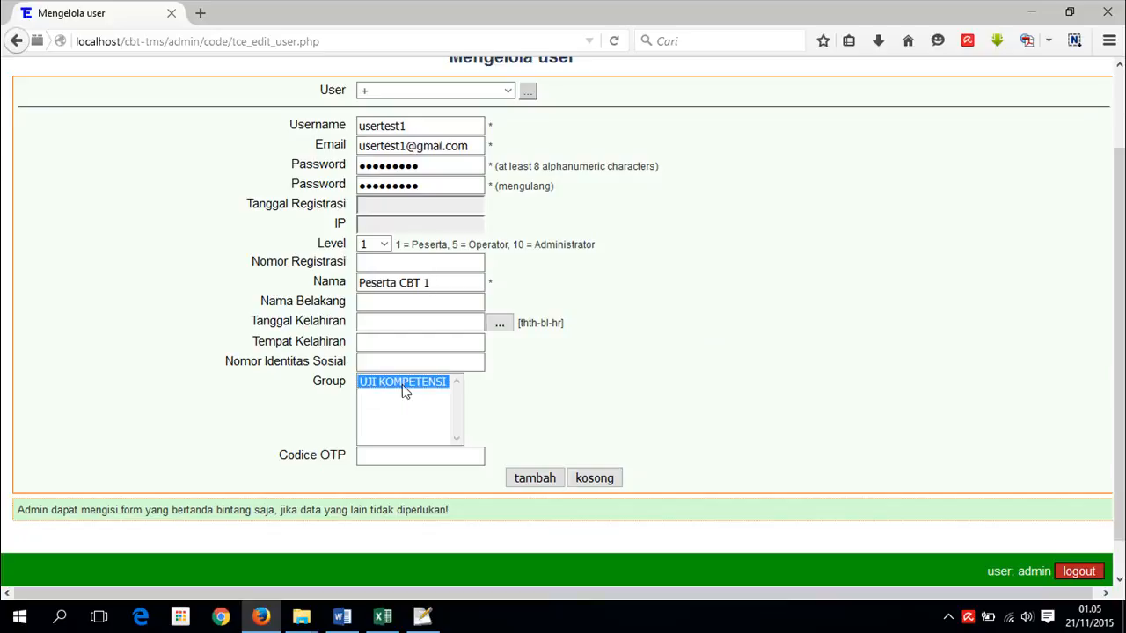
{"action": "left_click", "coordinate": [534, 480]}
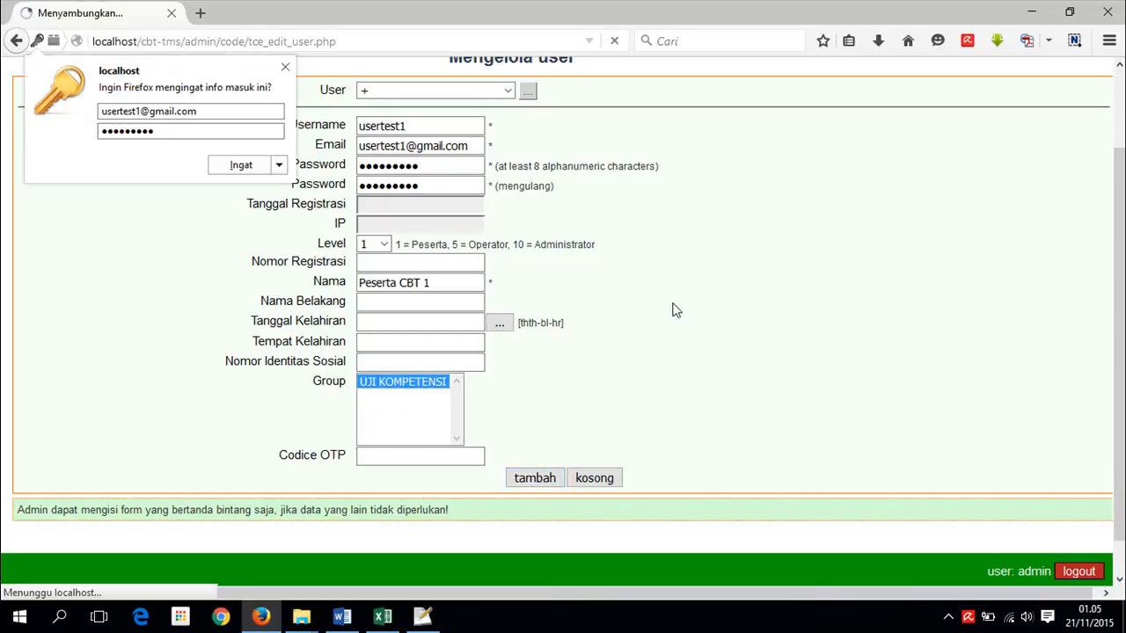
- Dismiss the save-password prompt, reset the user form to new, and view the public Test List
{"action": "left_click", "coordinate": [285, 67]}
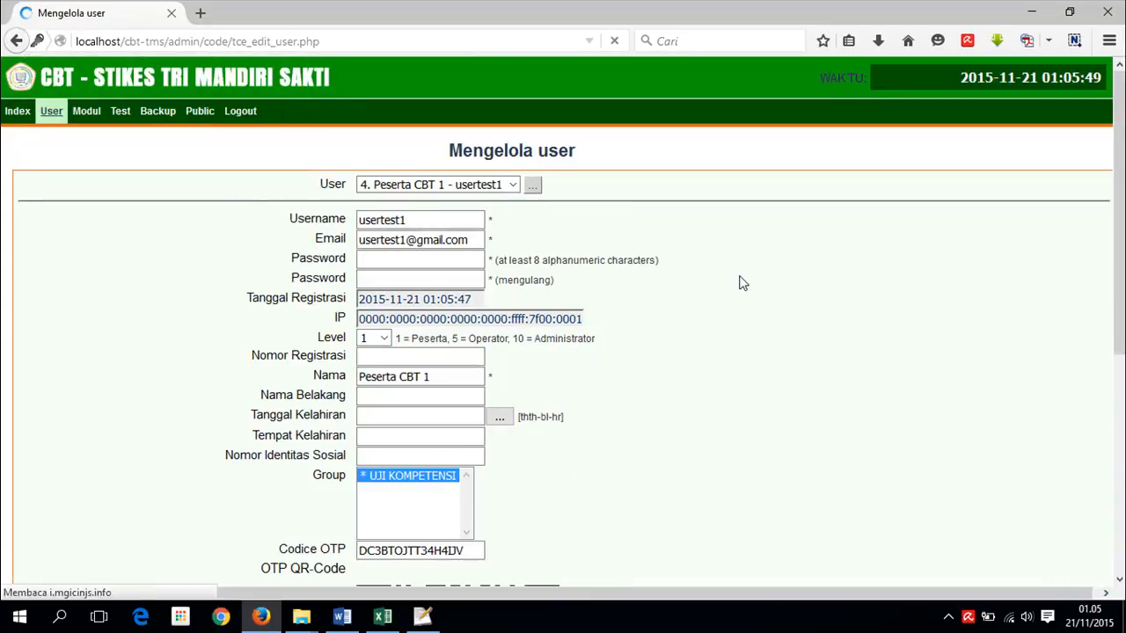
{"action": "left_click", "coordinate": [508, 186]}
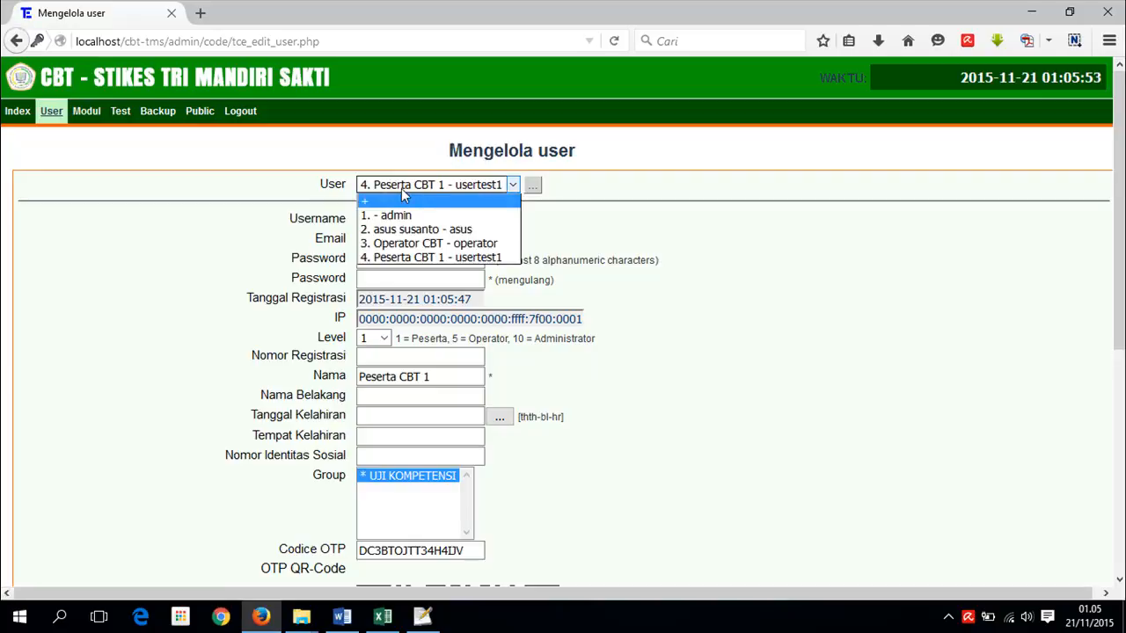
{"action": "left_click", "coordinate": [401, 204]}
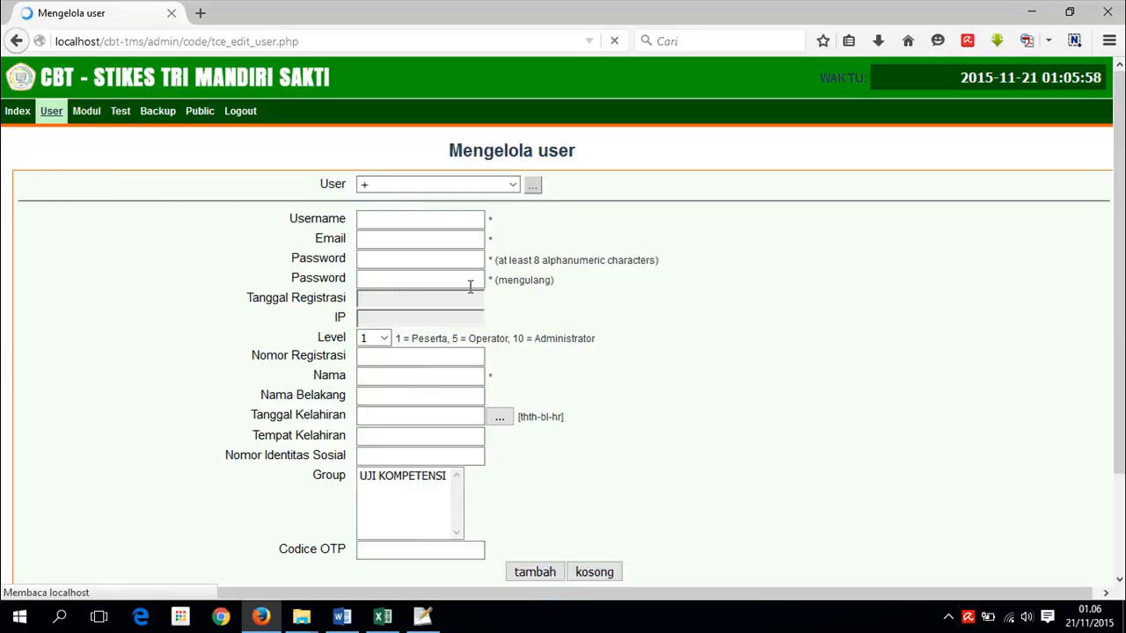
{"action": "left_click", "coordinate": [198, 114]}
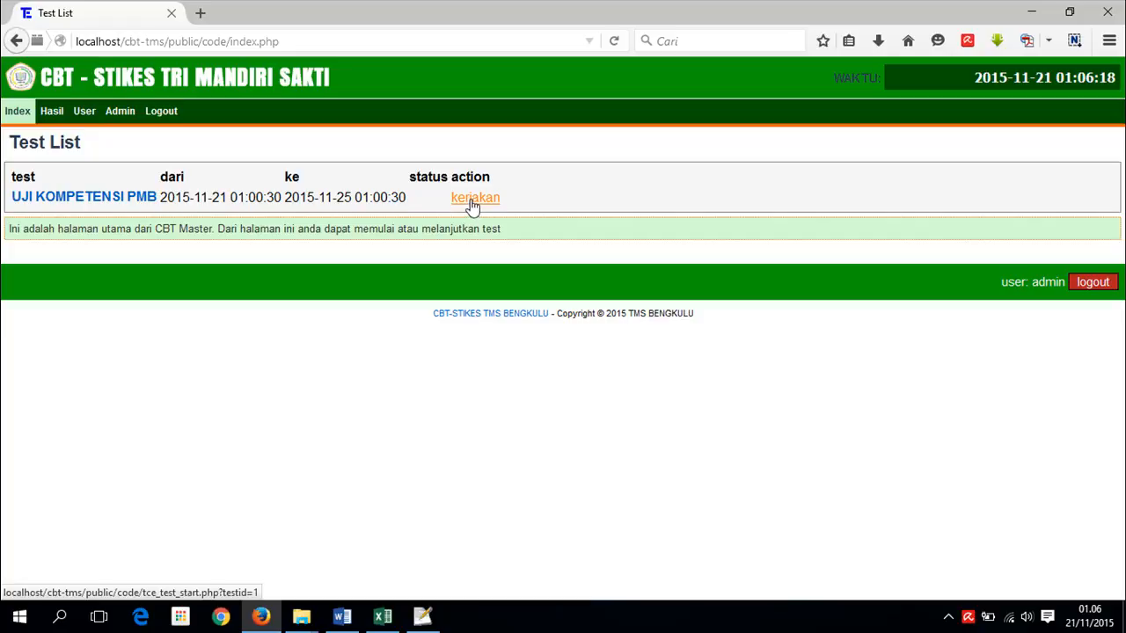
- Log out of the admin account
{"action": "left_click", "coordinate": [161, 118]}
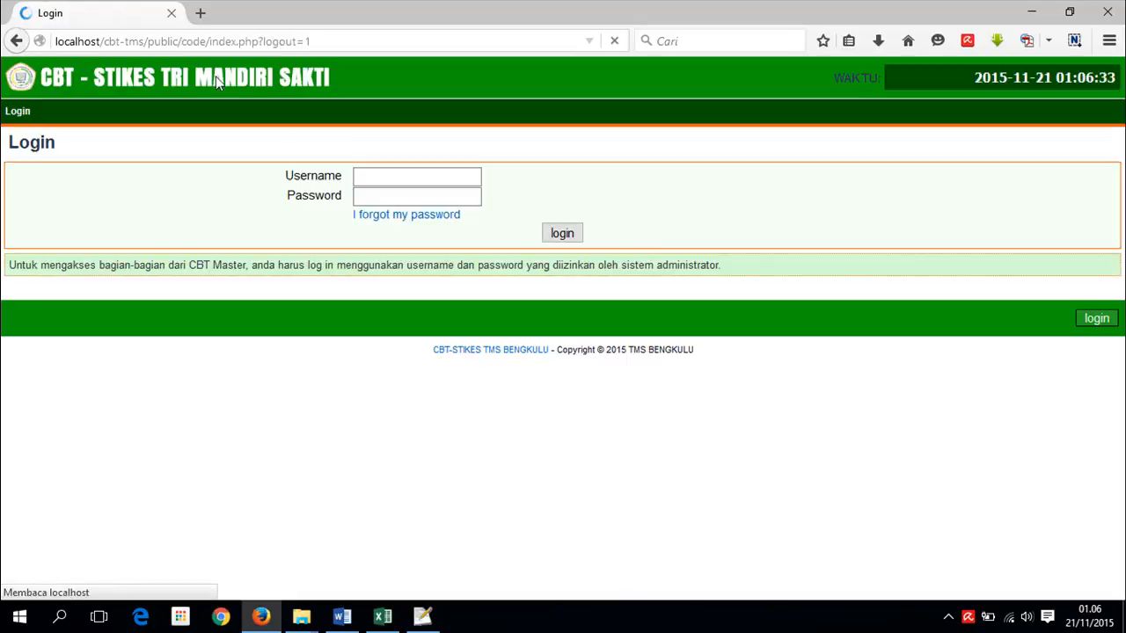
- Try logging in with the participant's username and dismiss the save-password prompt
{"action": "left_click", "coordinate": [379, 176]}
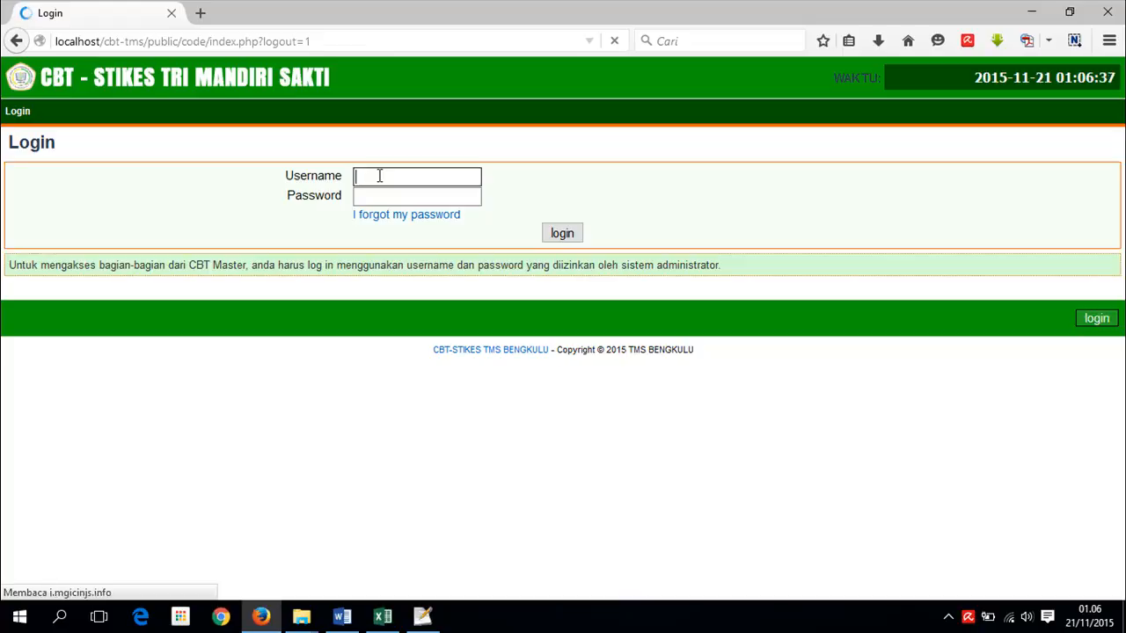
{"action": "type", "text": "usertest1"}
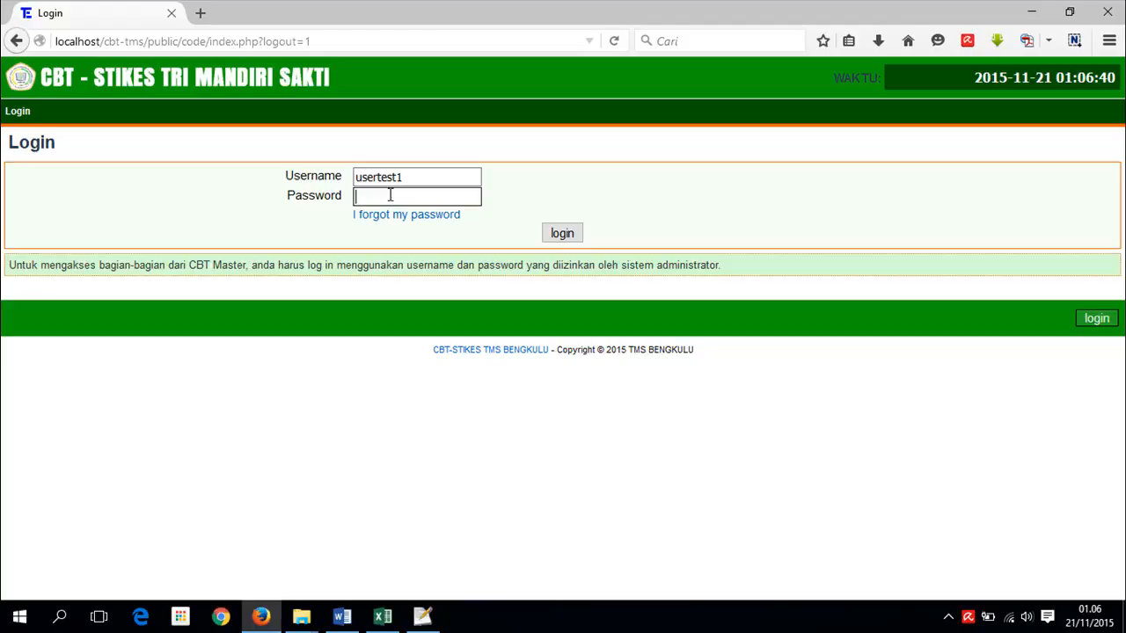
{"action": "type", "text": "usertest1"}
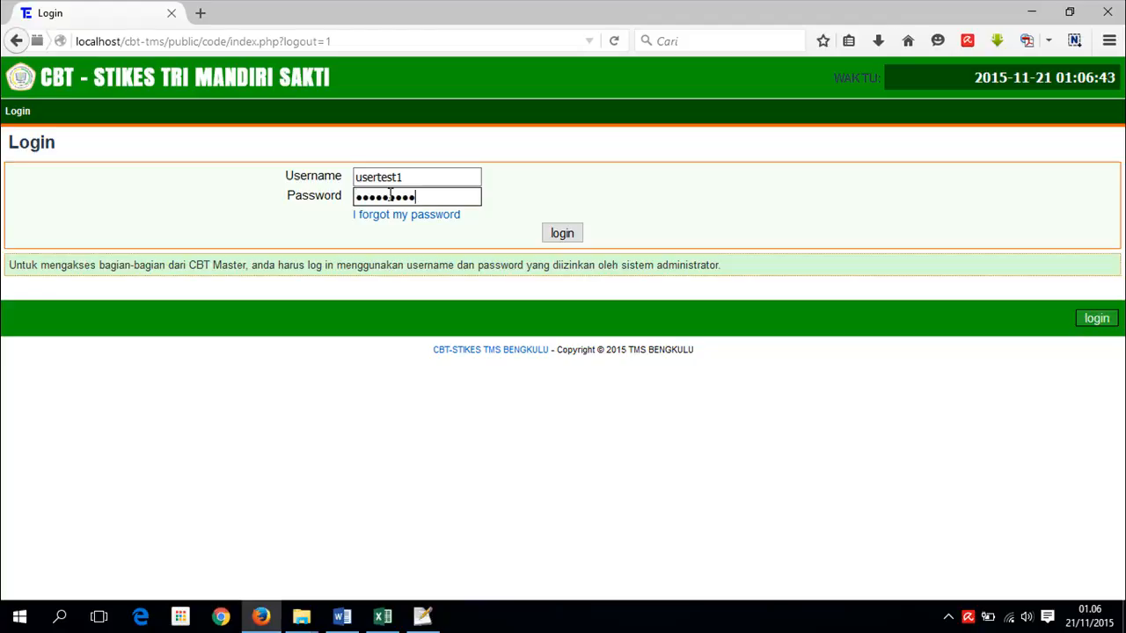
{"action": "left_click", "coordinate": [562, 234]}
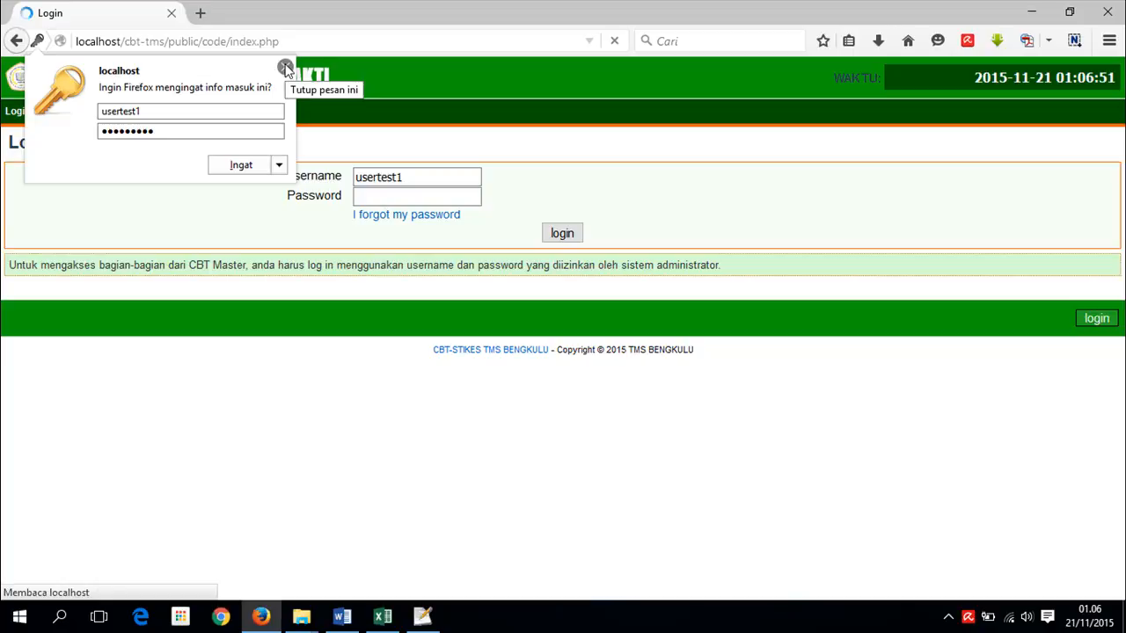
{"action": "left_click", "coordinate": [285, 68]}
- Retry the participant's password twice; each login attempt fails
{"action": "left_click", "coordinate": [414, 197]}
{"action": "type", "text": "•"}
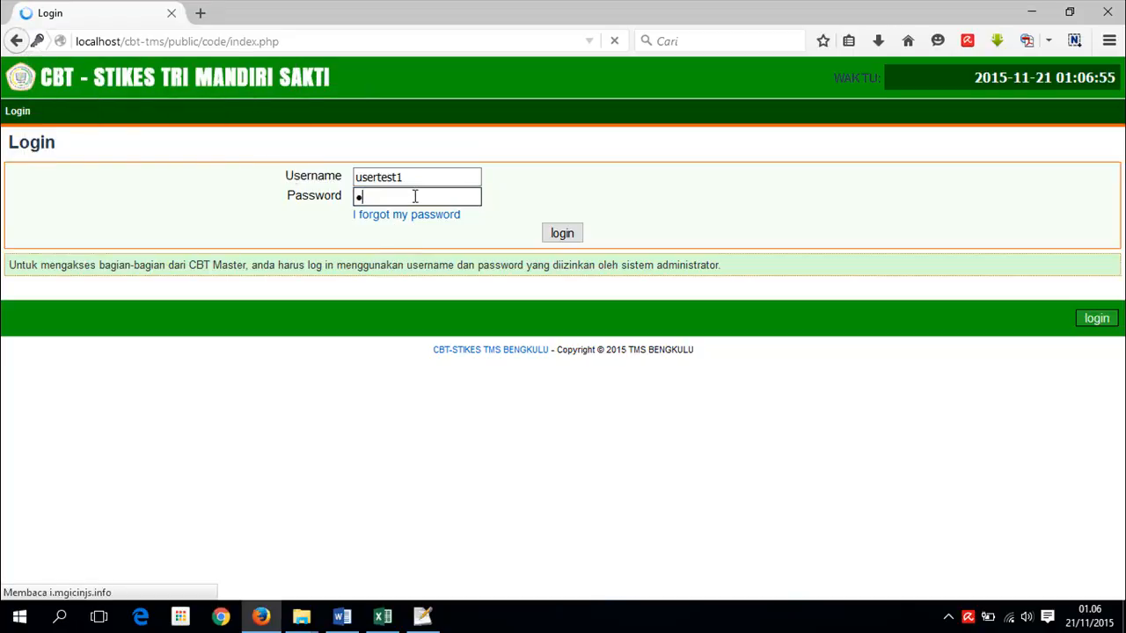
{"action": "type", "text": "•••test1"}
{"action": "left_click", "coordinate": [562, 234]}
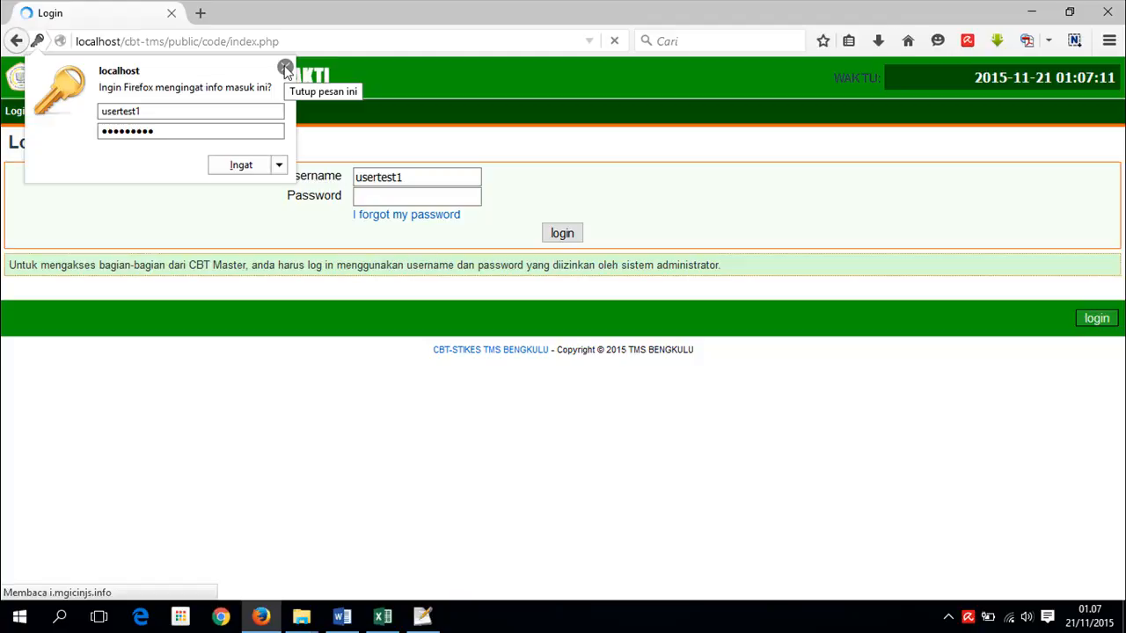
{"action": "left_click", "coordinate": [285, 69]}
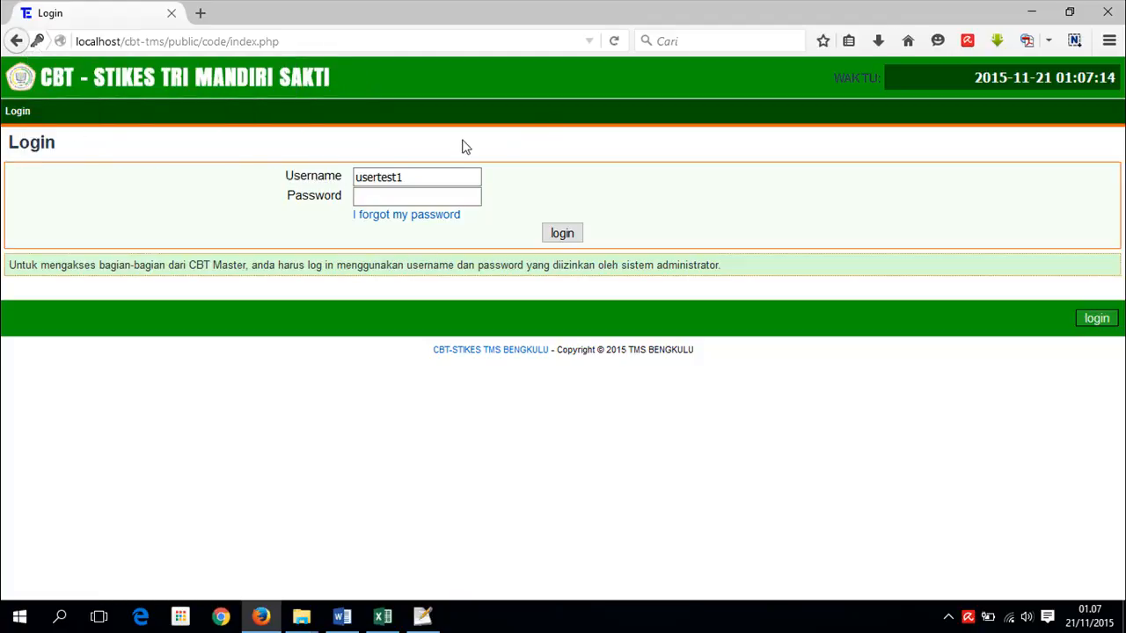
{"action": "left_click", "coordinate": [422, 196]}
{"action": "type", "text": "usertest"}
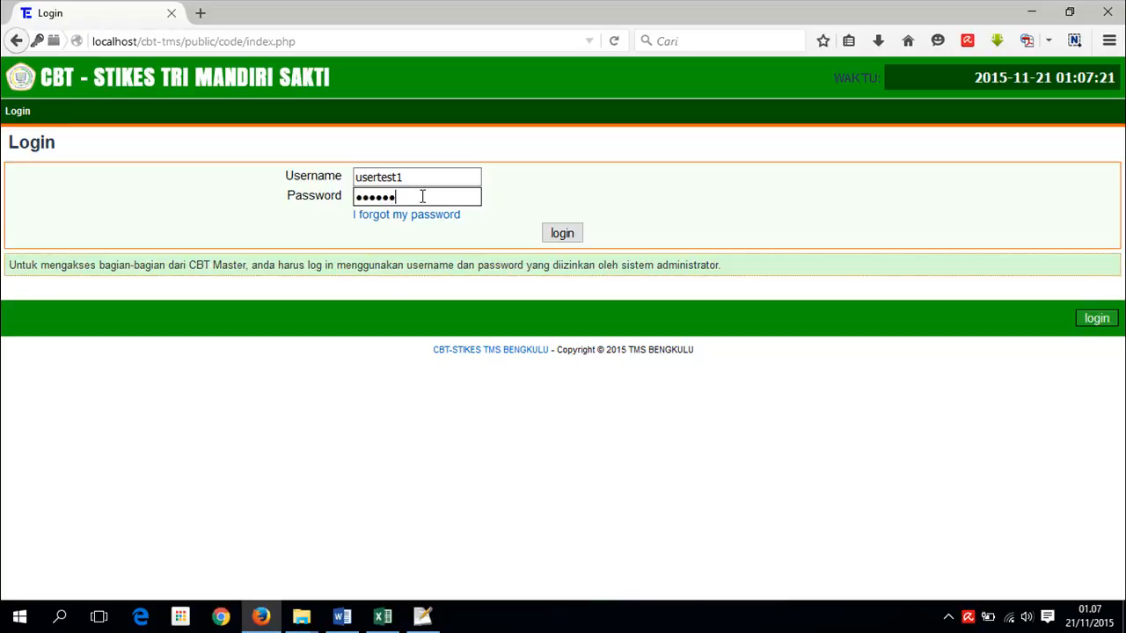
{"action": "left_click", "coordinate": [560, 234]}
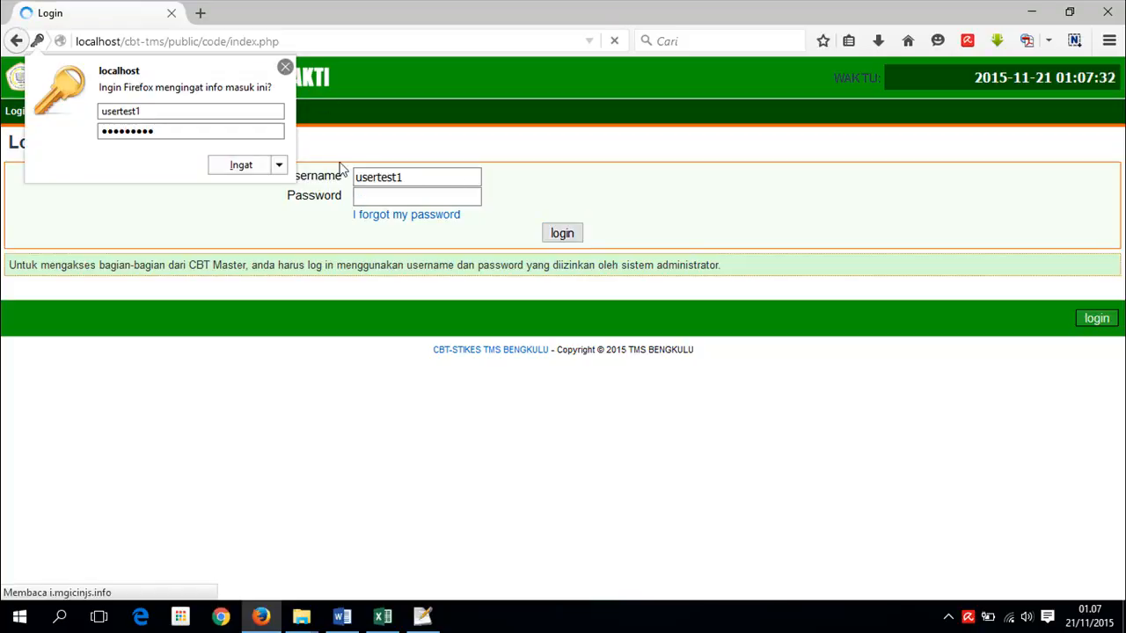
{"action": "left_click", "coordinate": [342, 199]}
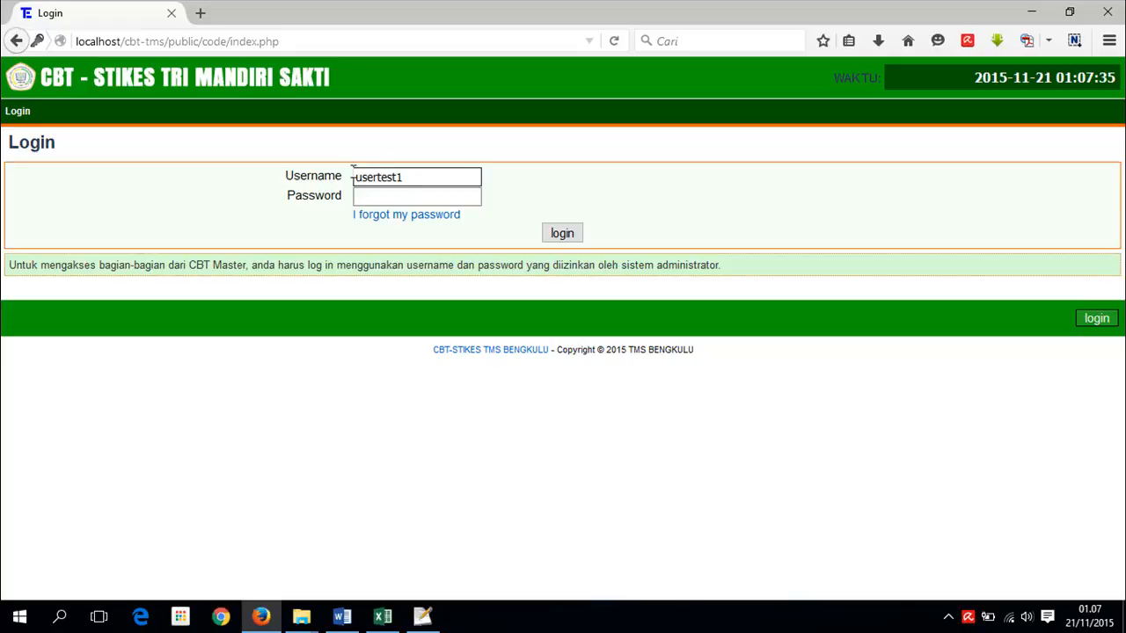
- Sign back in to TCExam with the administrator username and password
{"action": "type", "text": "admin"}
{"action": "left_click", "coordinate": [411, 193]}
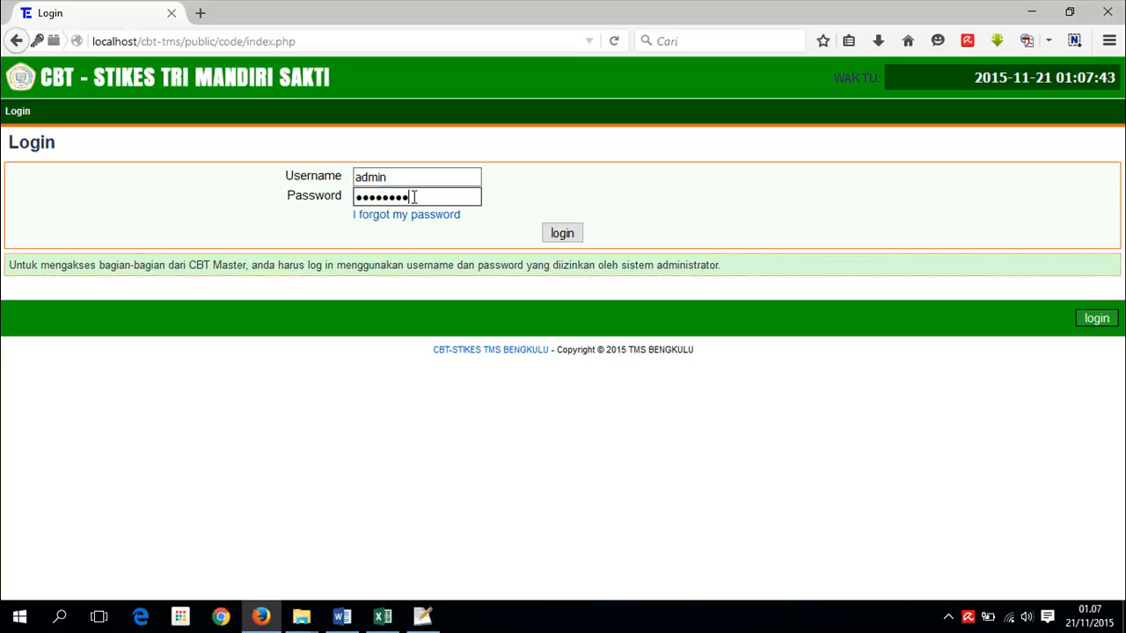
{"action": "left_click", "coordinate": [334, 186]}
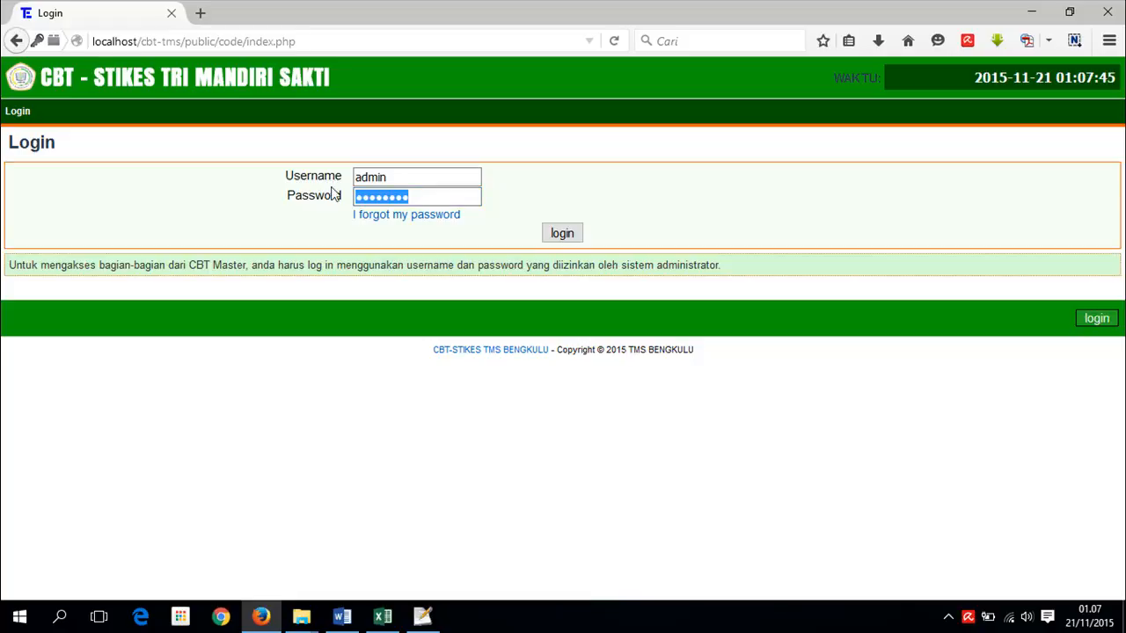
{"action": "type", "text": "••••••••"}
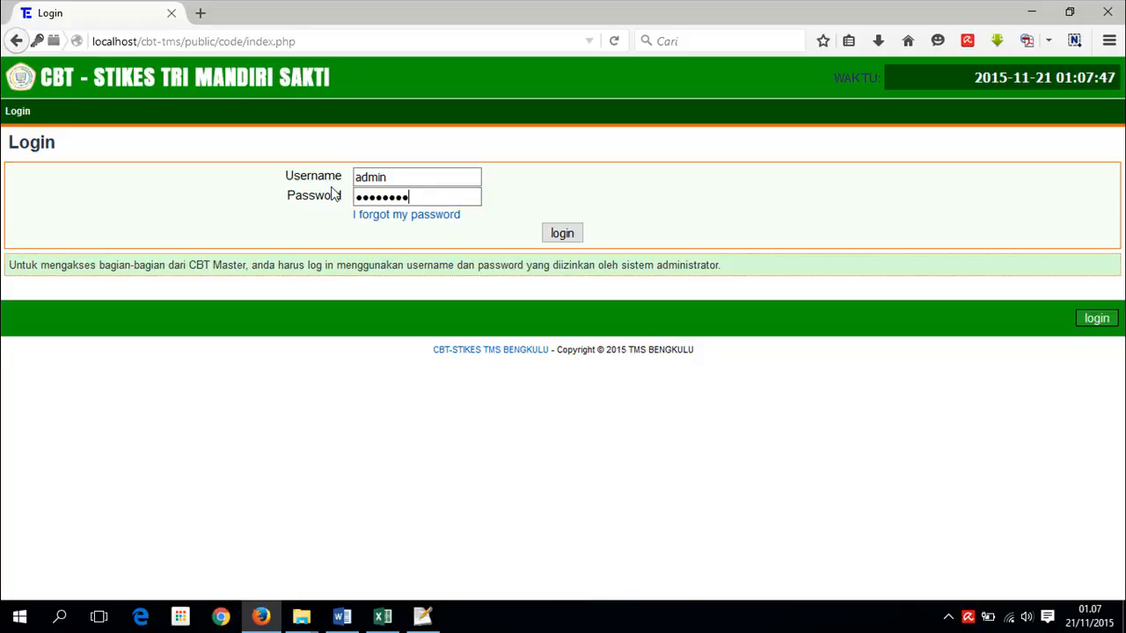
{"action": "key", "text": "Return"}
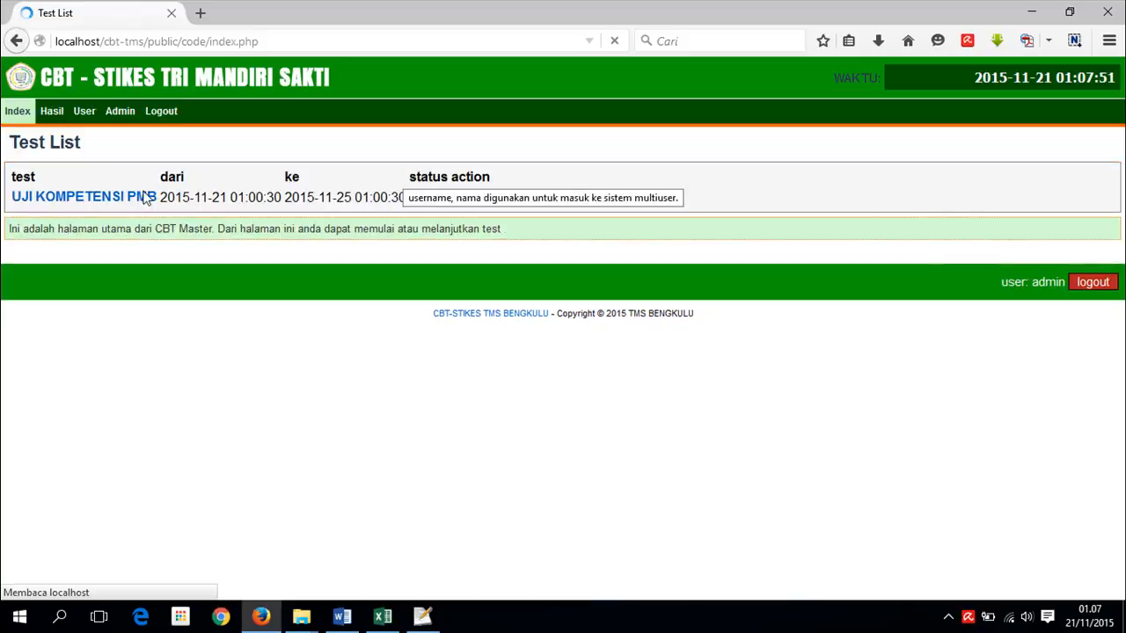
- Go to Admin > User > User to reach the Mengelola user page
{"action": "left_click", "coordinate": [120, 113]}
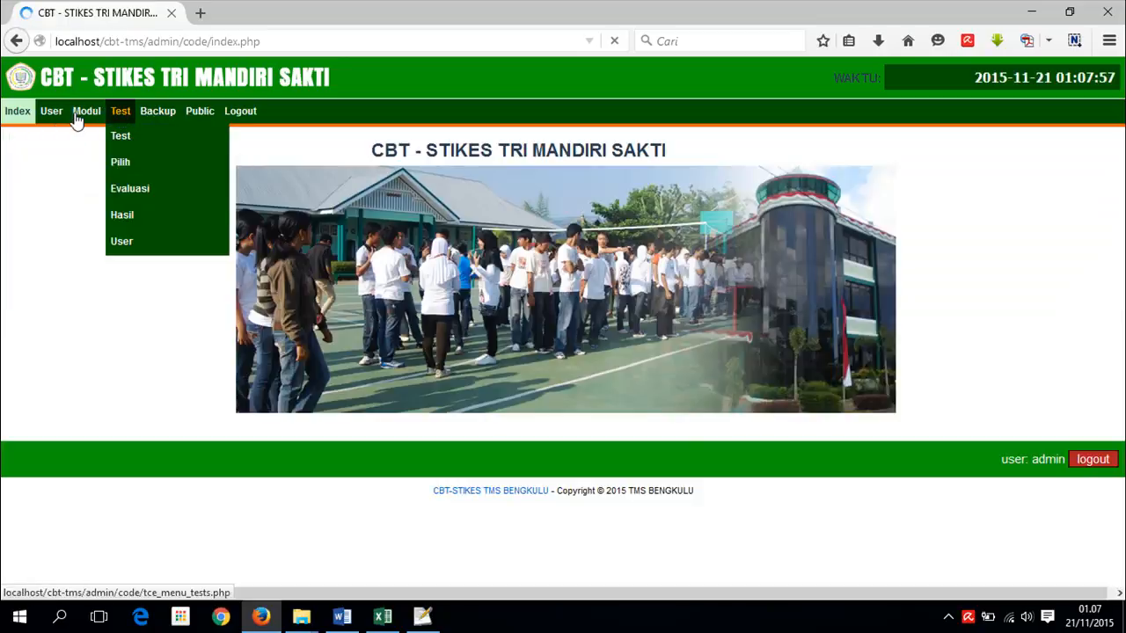
{"action": "mouse_move", "coordinate": [51, 114]}
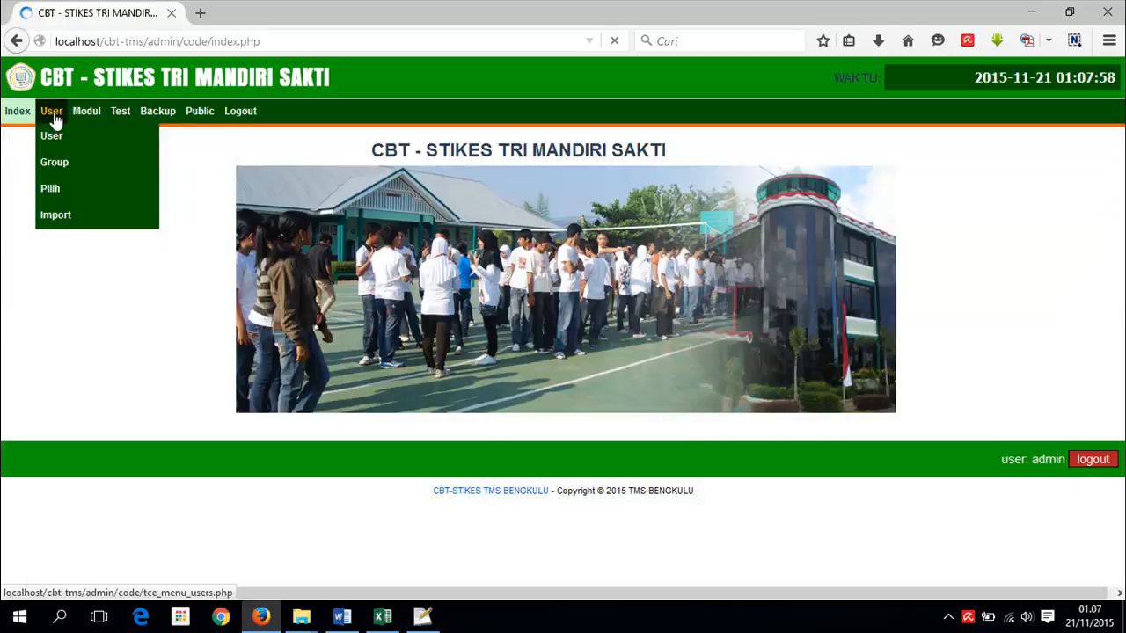
{"action": "left_click", "coordinate": [51, 138]}
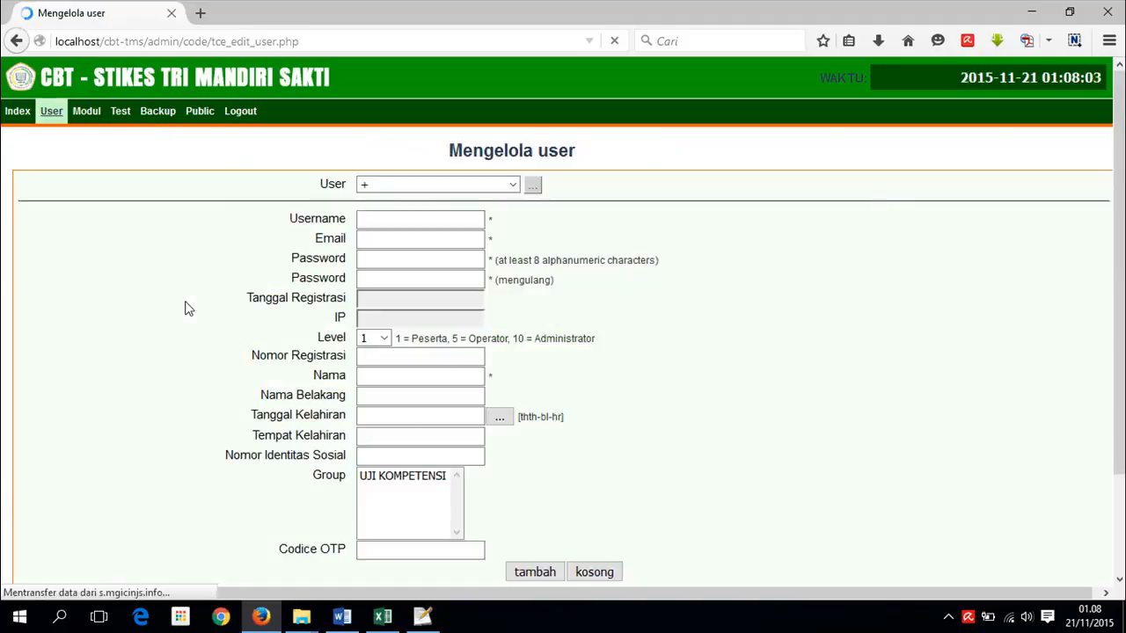
- Load the participant user from the User dropdown for editing
{"action": "left_click", "coordinate": [515, 186]}
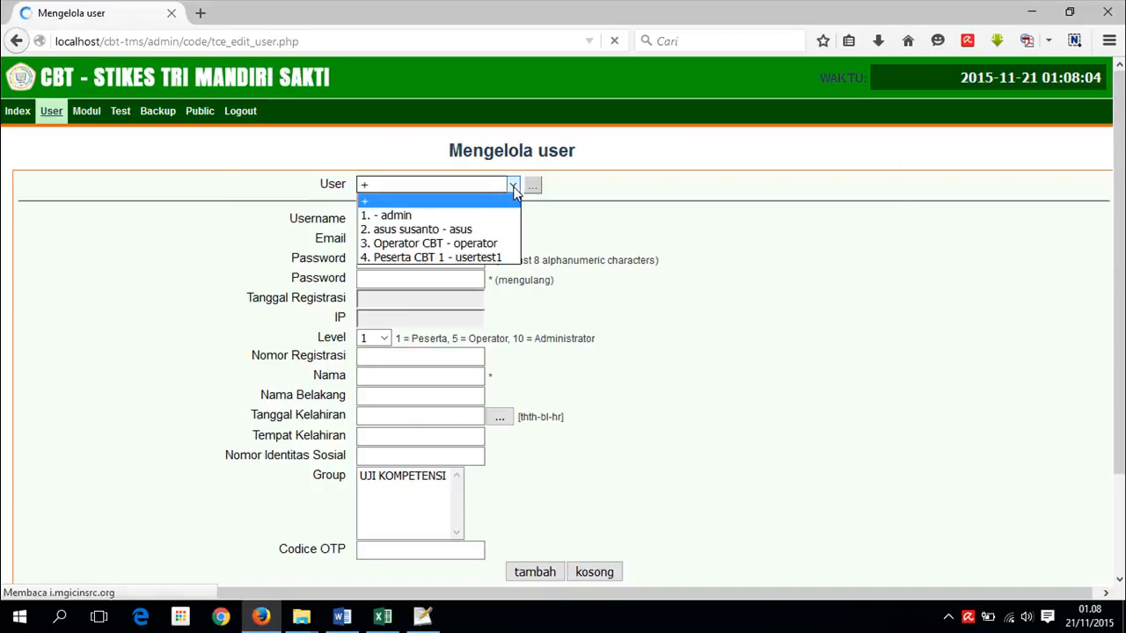
{"action": "left_click", "coordinate": [410, 258]}
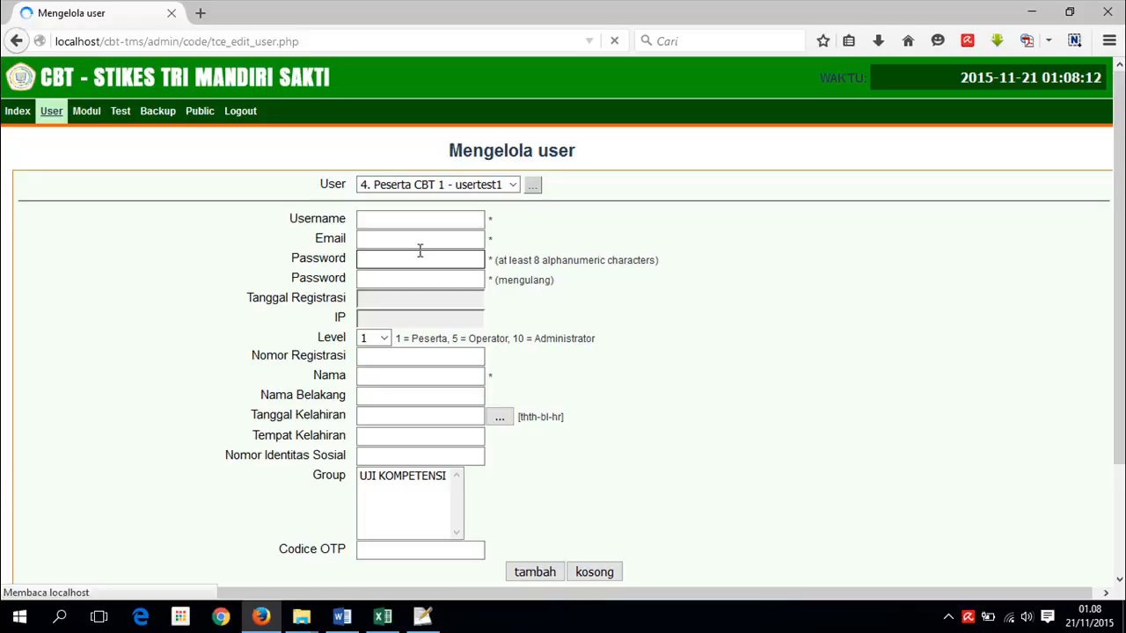
{"action": "scroll", "coordinate": [417, 257], "scroll_direction": "down", "scroll_amount": 2}
{"action": "left_click", "coordinate": [413, 215]}
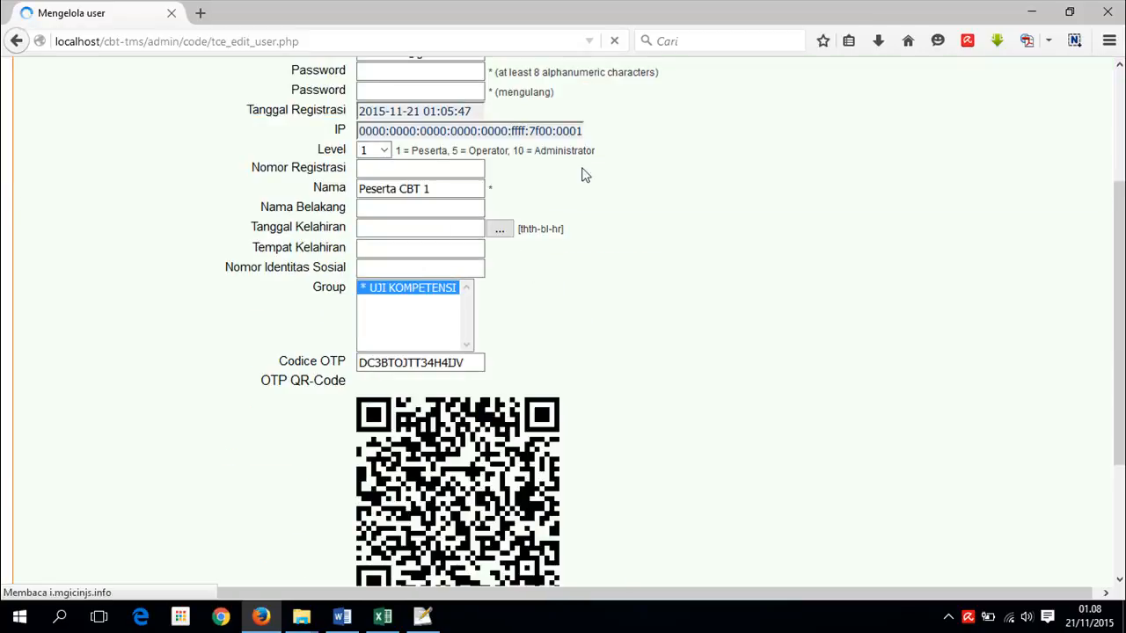
{"action": "scroll", "coordinate": [559, 225], "scroll_direction": "up", "scroll_amount": 2}
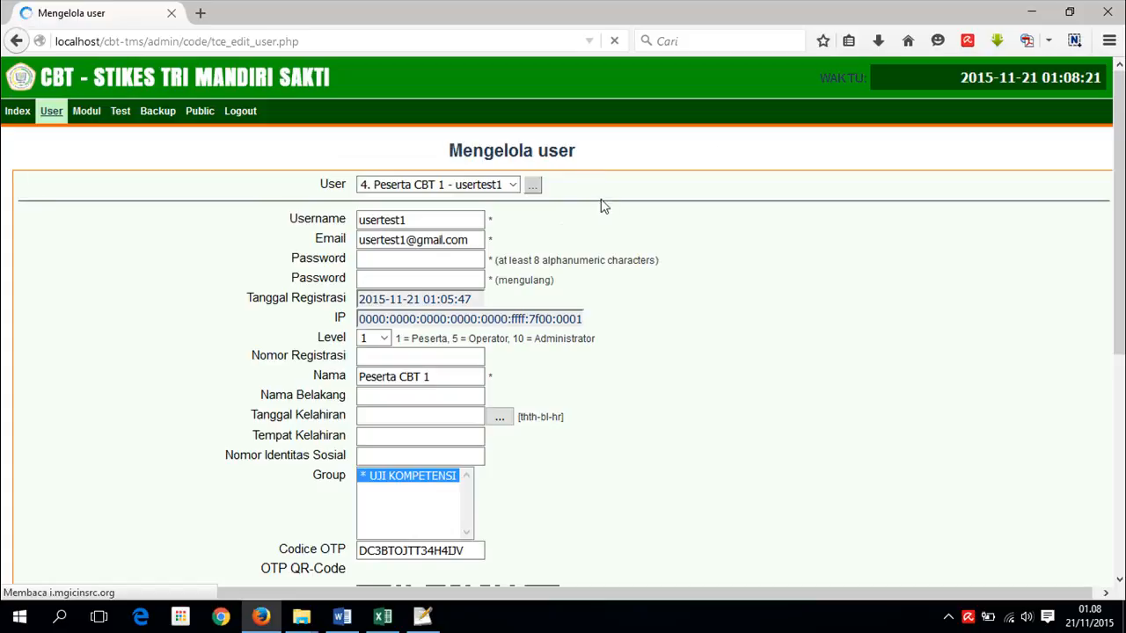
- Enter the new password in both Password fields, tick the confirmation box, and update the user
{"action": "left_click", "coordinate": [403, 262]}
{"action": "type", "text": "usertest1"}
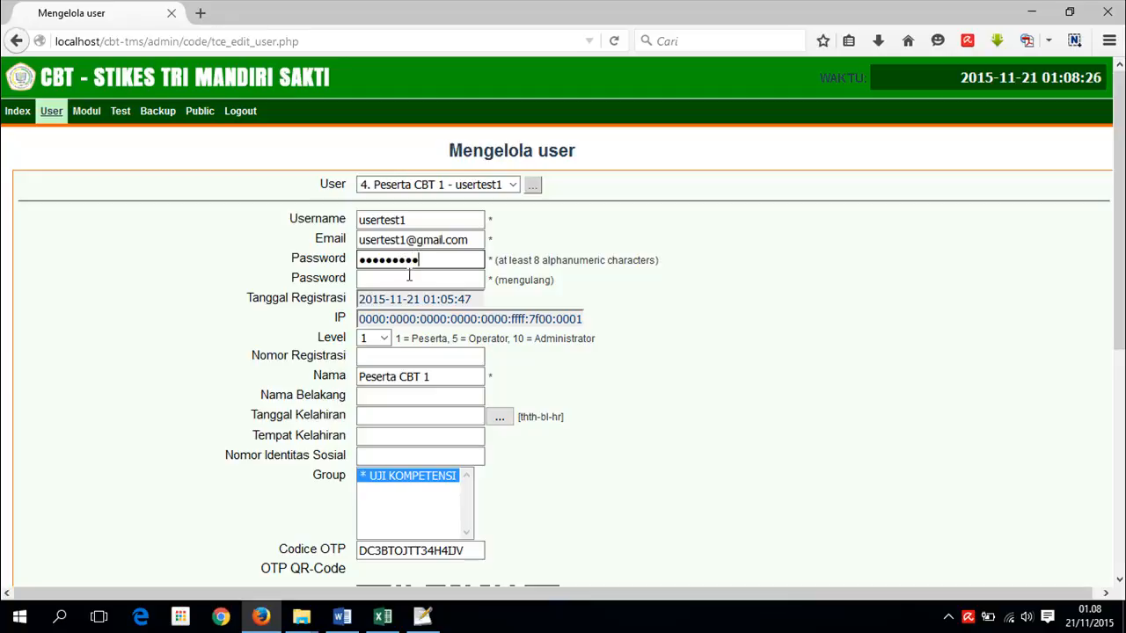
{"action": "left_click", "coordinate": [410, 280]}
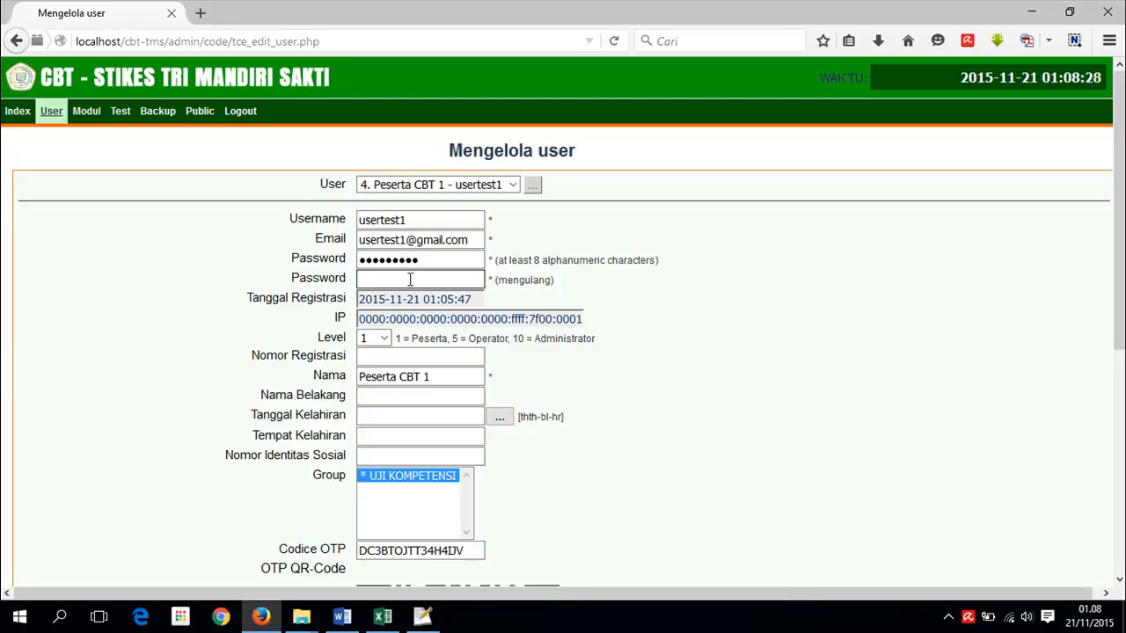
{"action": "type", "text": "userte"}
{"action": "scroll", "coordinate": [540, 303], "scroll_direction": "down", "scroll_amount": 5}
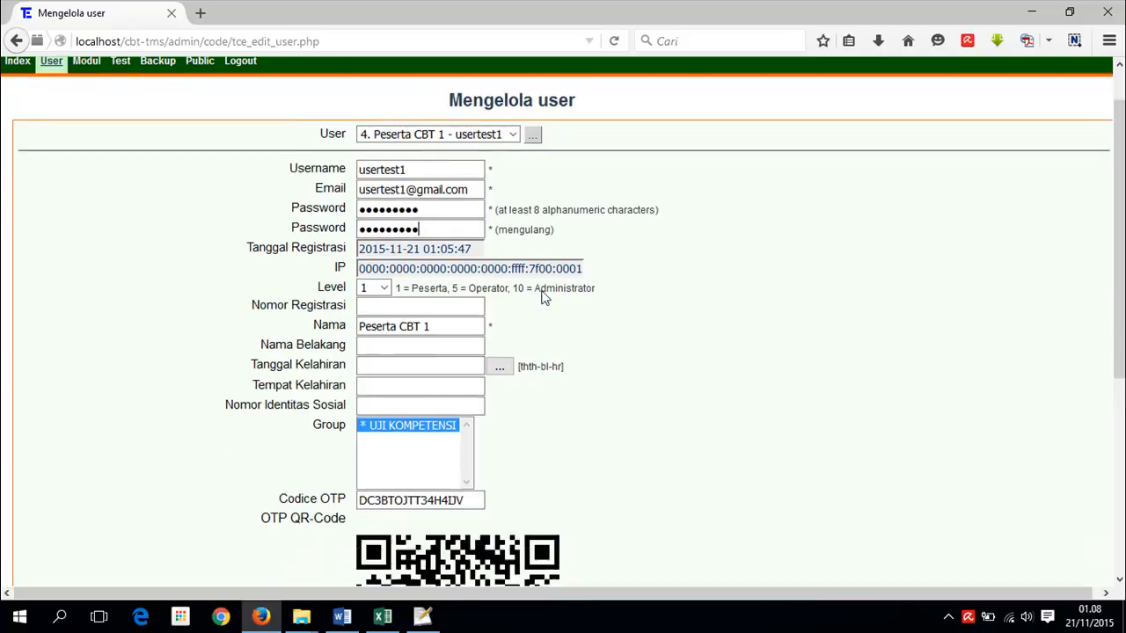
{"action": "scroll", "coordinate": [540, 320], "scroll_direction": "down", "scroll_amount": 3}
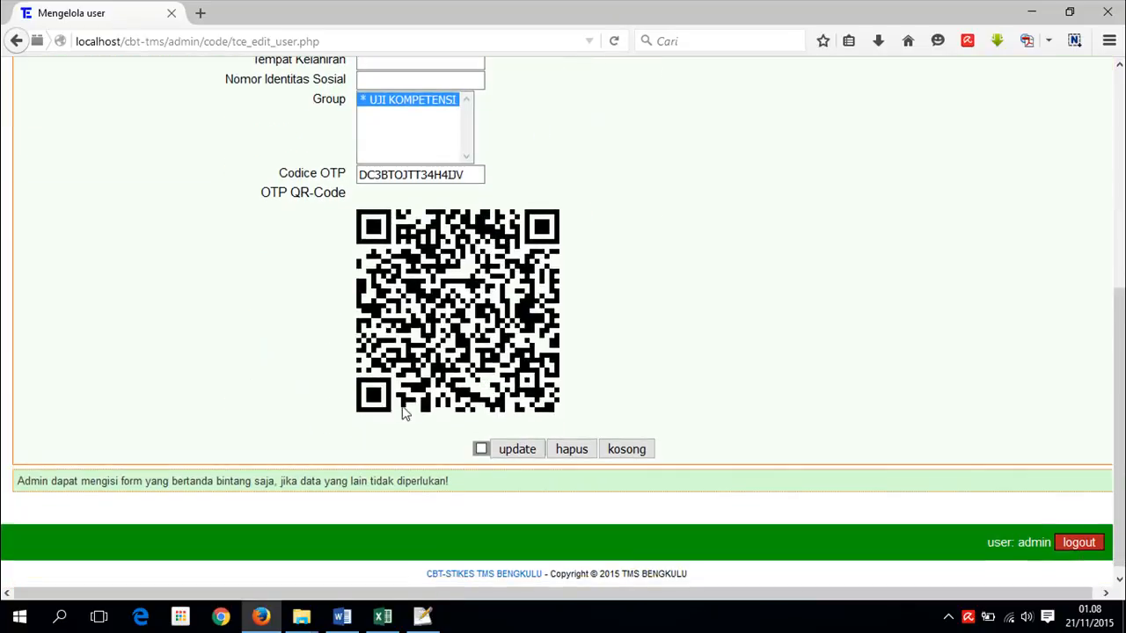
{"action": "left_click", "coordinate": [481, 449]}
{"action": "left_click", "coordinate": [519, 450]}
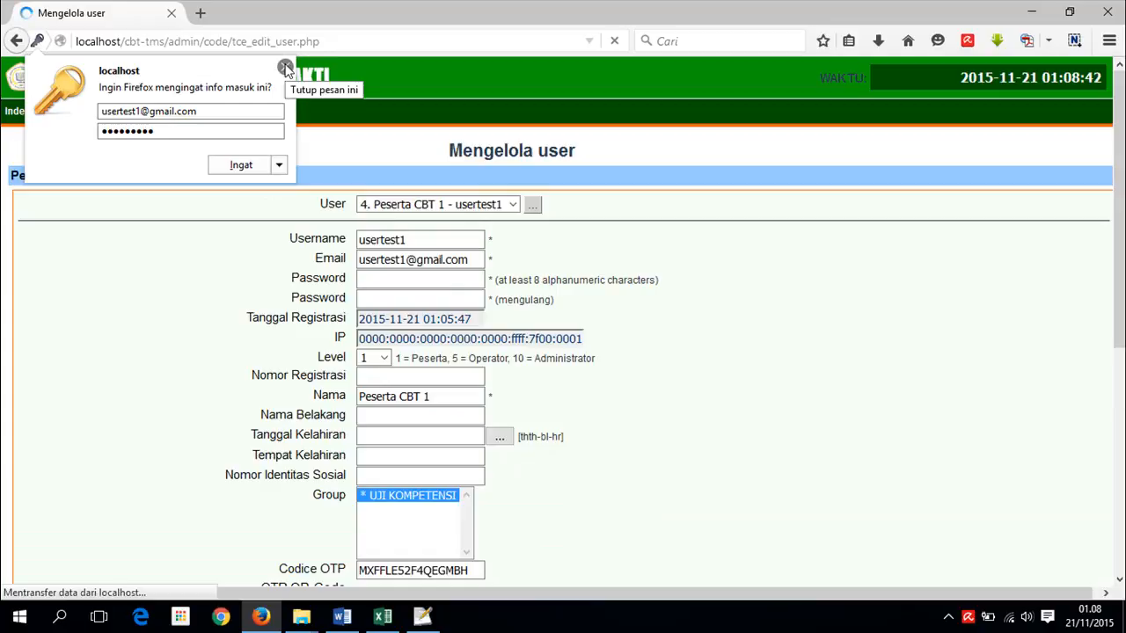
- Dismiss the save-login prompt, log out of the admin session, and begin editing the page address
{"action": "left_click", "coordinate": [285, 69]}
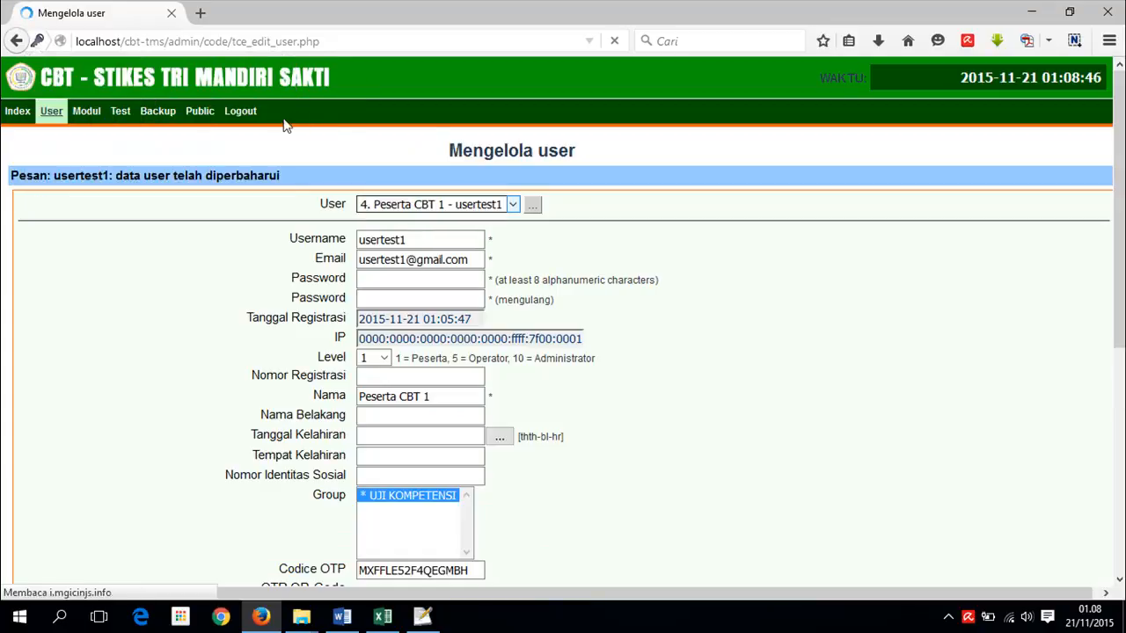
{"action": "left_click", "coordinate": [238, 114]}
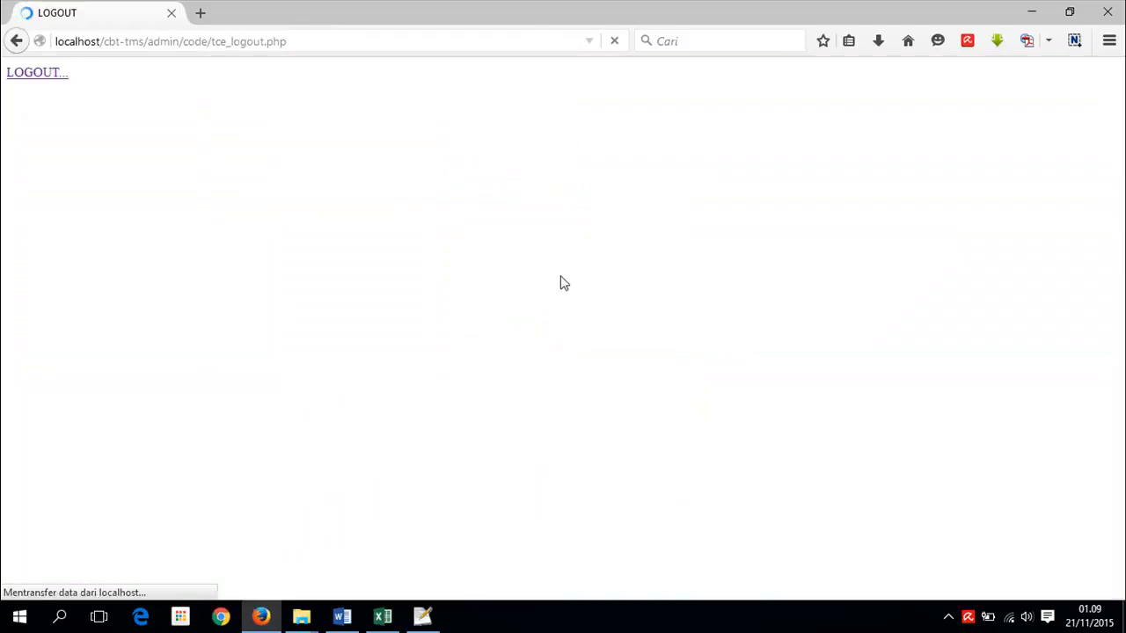
{"action": "left_click", "coordinate": [174, 51]}
{"action": "left_click", "coordinate": [174, 43]}
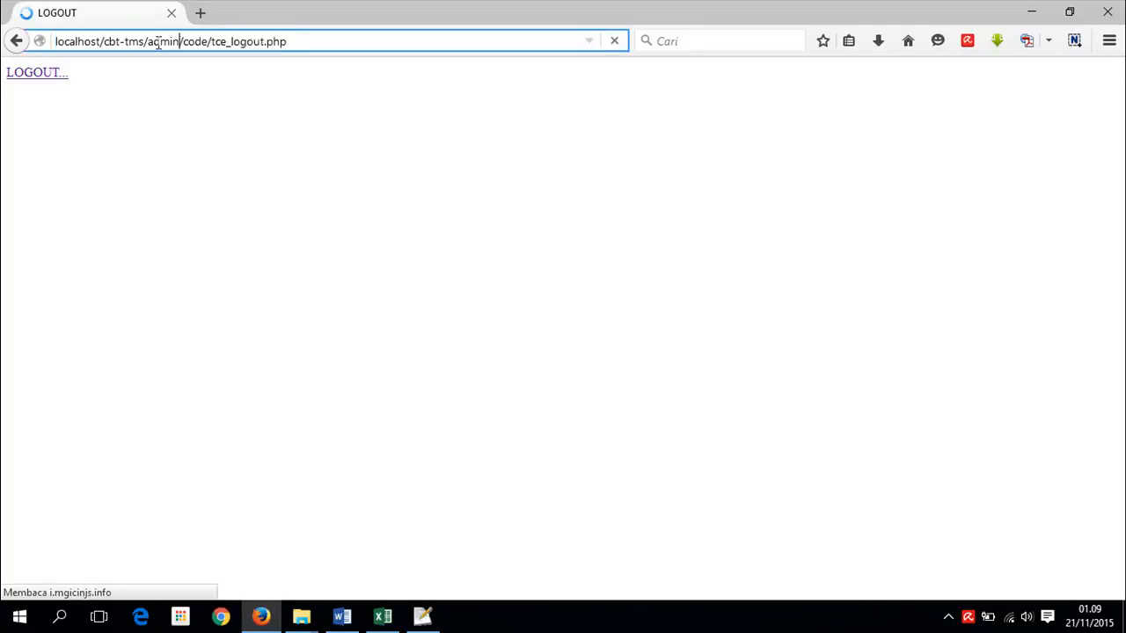